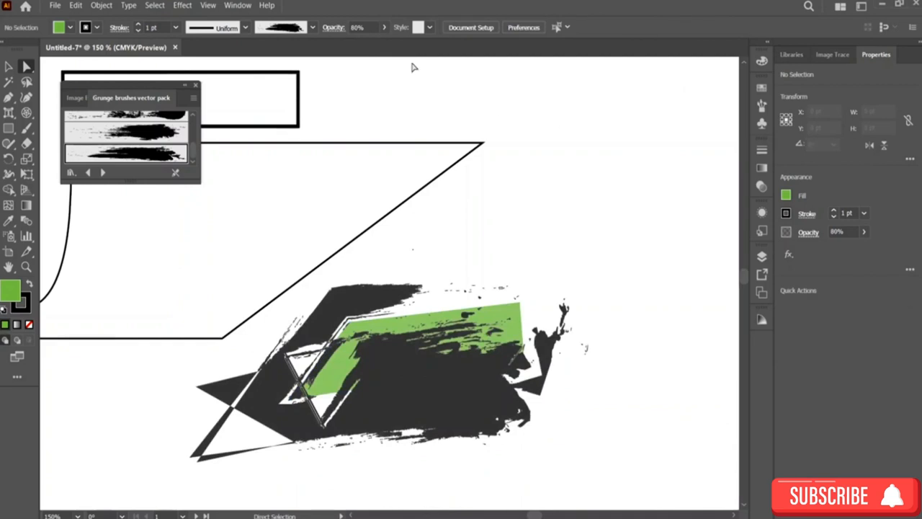
Step: Try the blue swirl, green-yellow pattern and blue gradient graphic styles on the parallelogram grunge shape
click(430, 28)
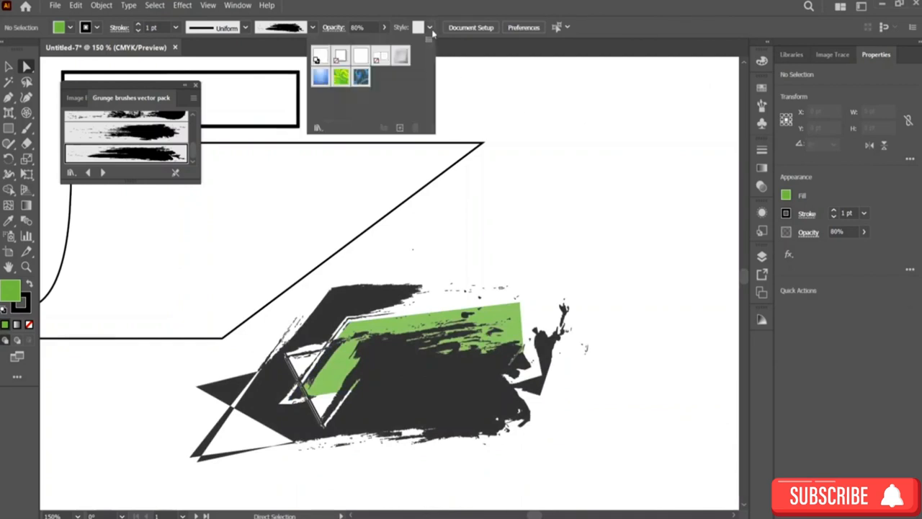
click(361, 78)
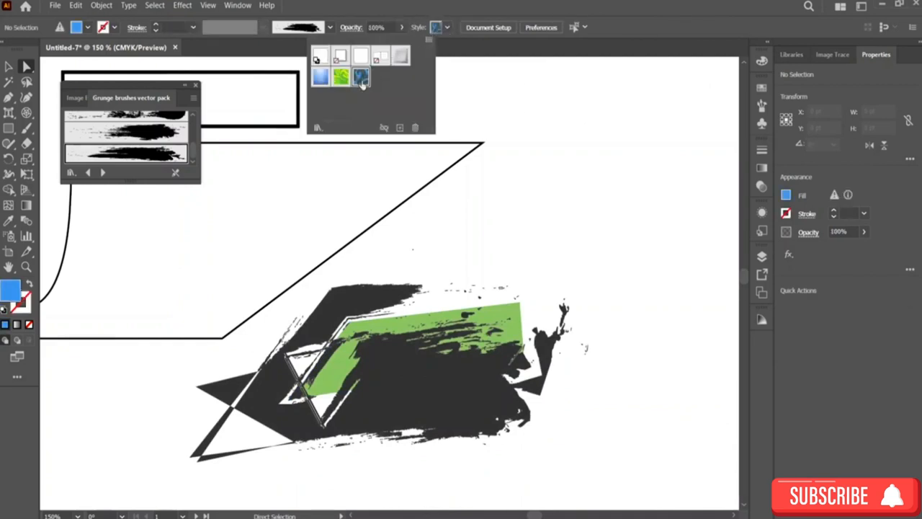
click(495, 348)
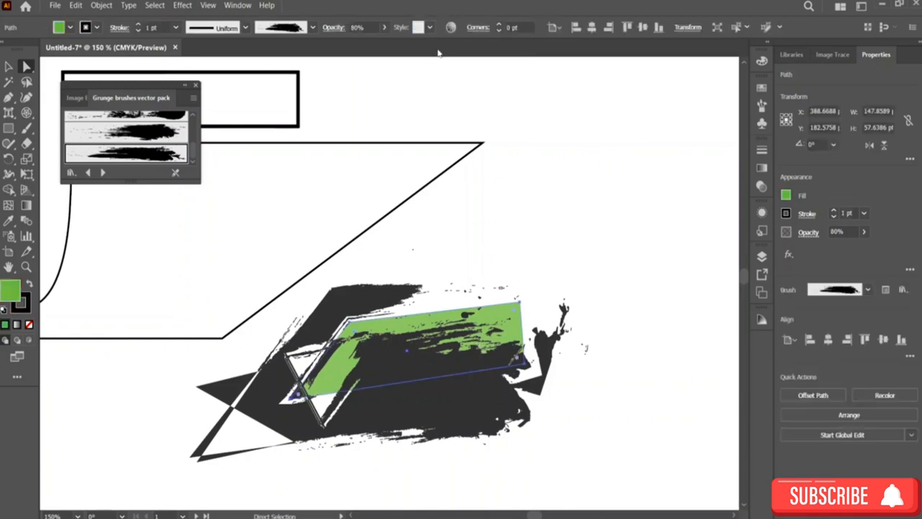
click(429, 27)
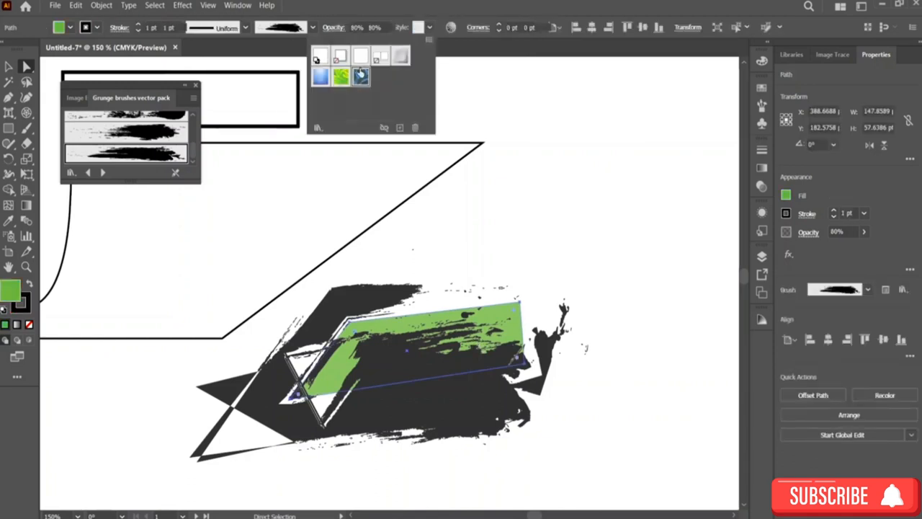
click(360, 77)
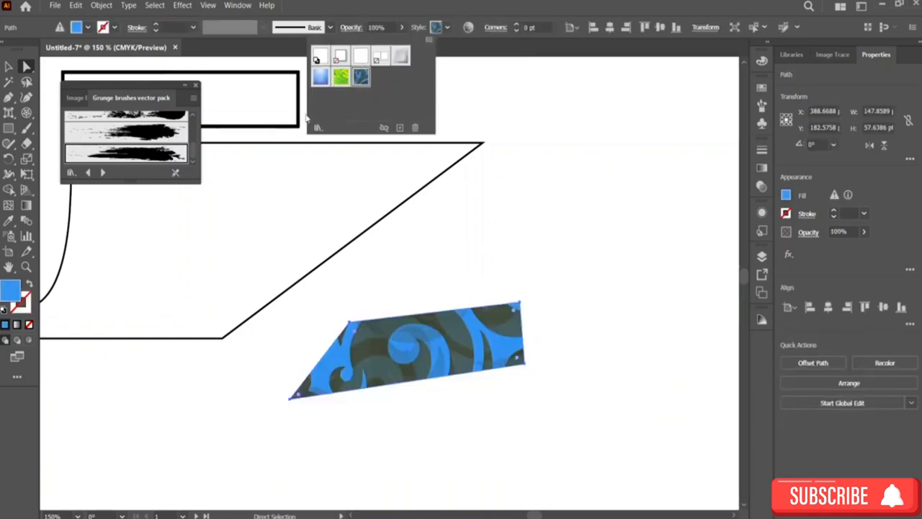
click(341, 79)
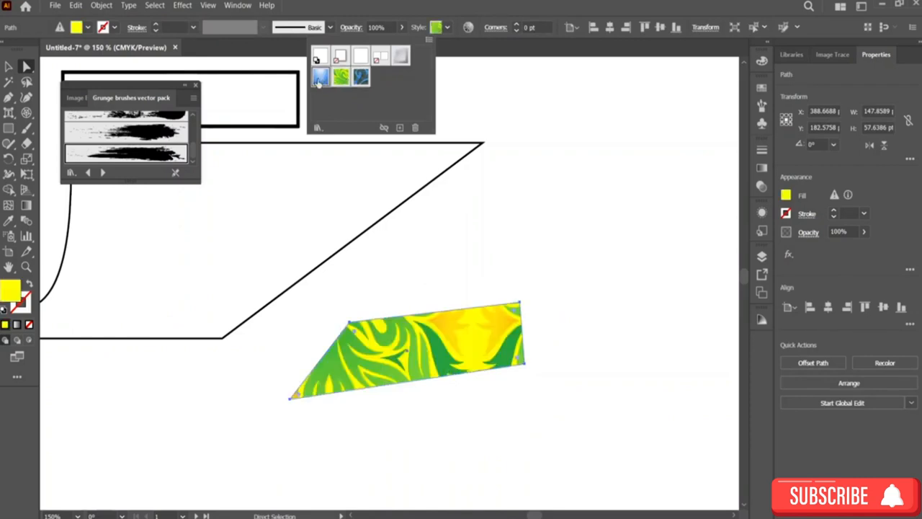
click(320, 79)
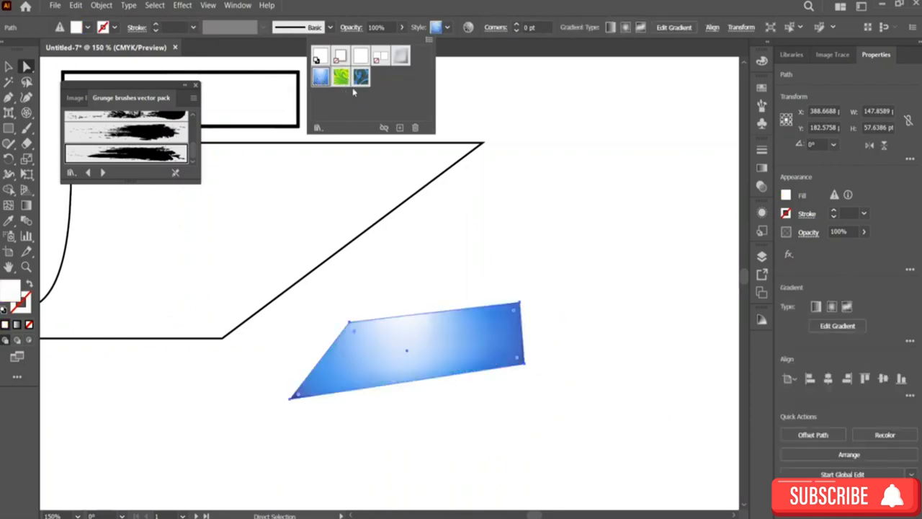
click(587, 207)
Step: Undo the three graphic style changes on the parallelogram shape
key(ctrl+z)
key(ctrl+z)
key(ctrl+z)
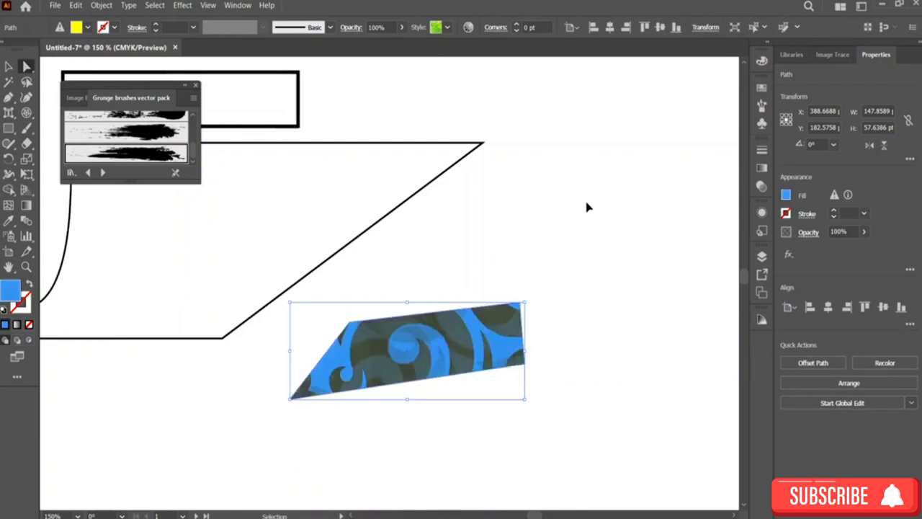
Step: Select the top rectangle and try several graphic styles on it, ending with the green-yellow pattern style
scroll(371, 147, left, 3)
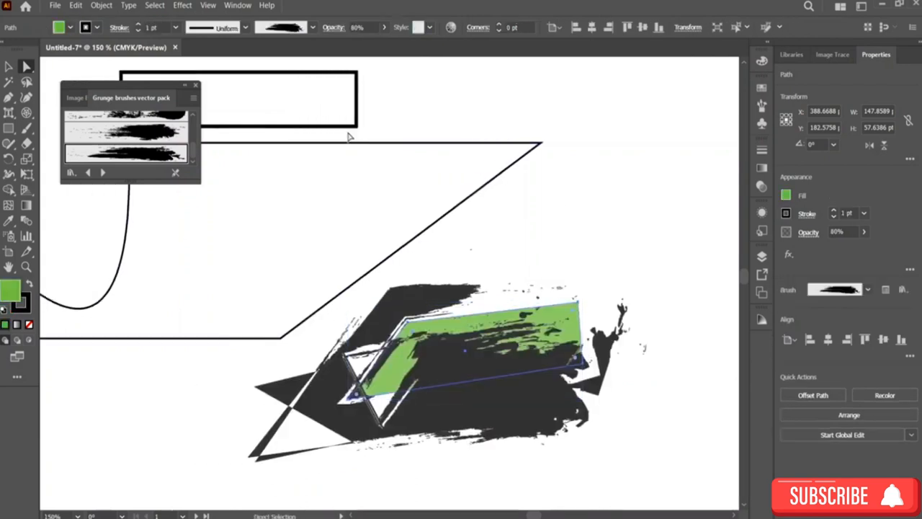
click(338, 127)
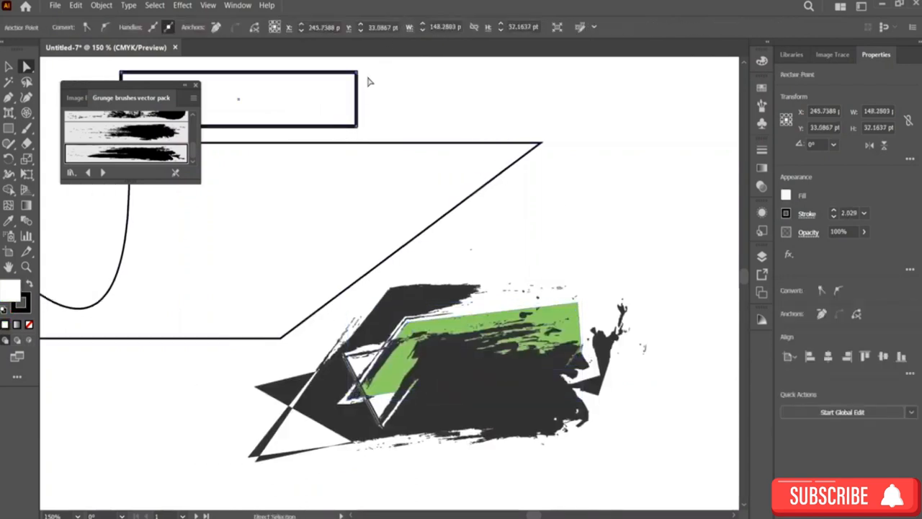
click(324, 99)
click(431, 28)
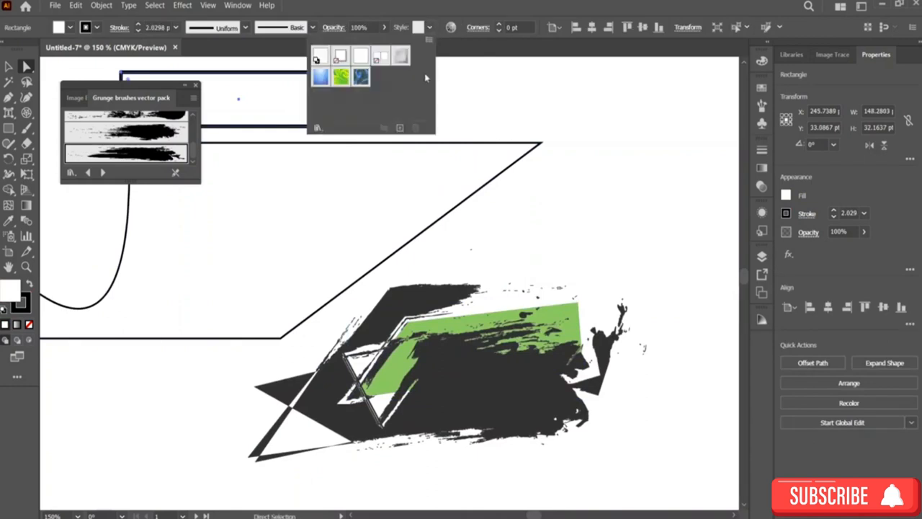
click(362, 59)
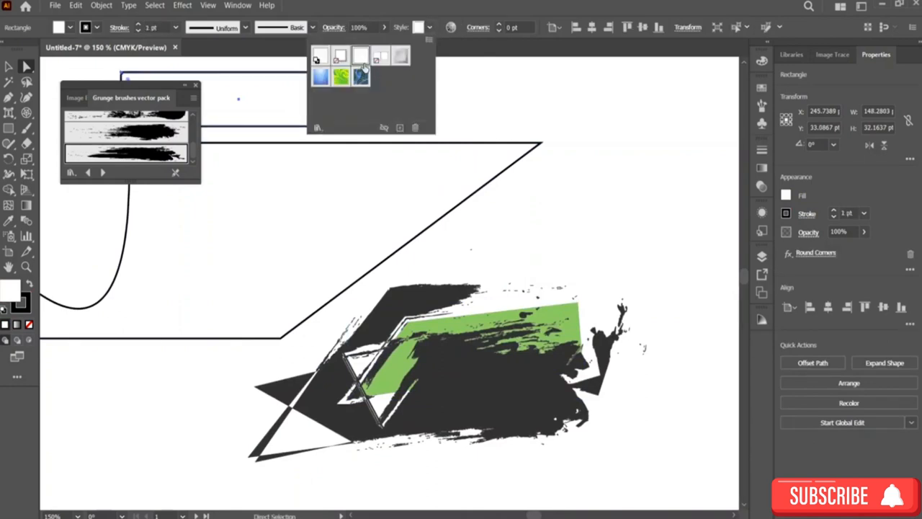
click(401, 58)
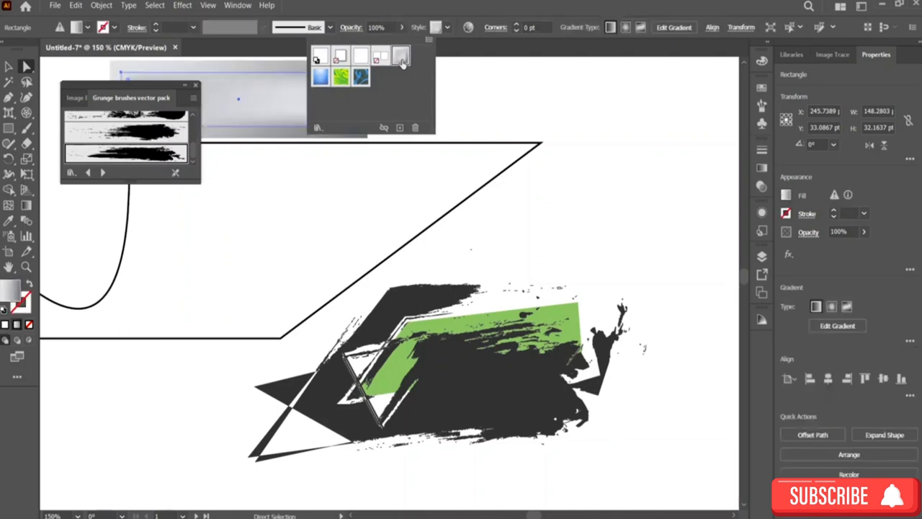
click(361, 76)
click(341, 76)
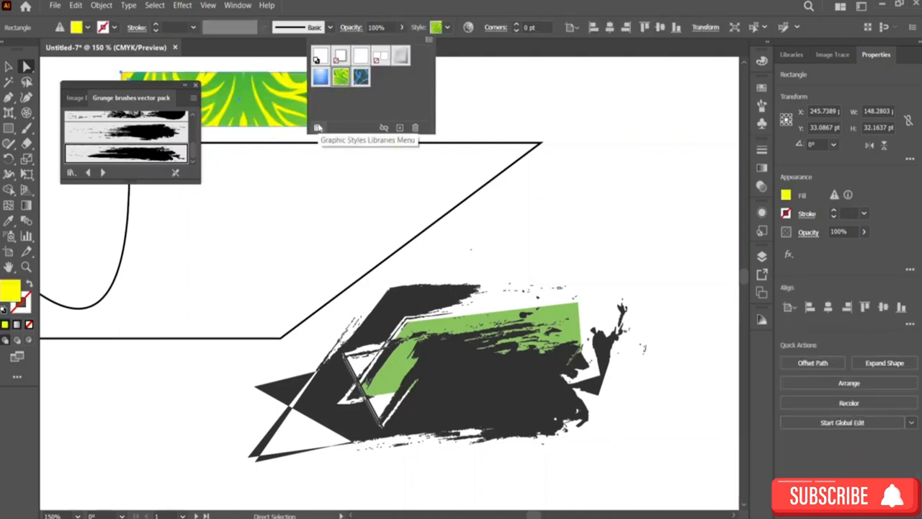
Step: Open the 3D Effects graphic style library, dismissing the memory error dialogs
click(318, 127)
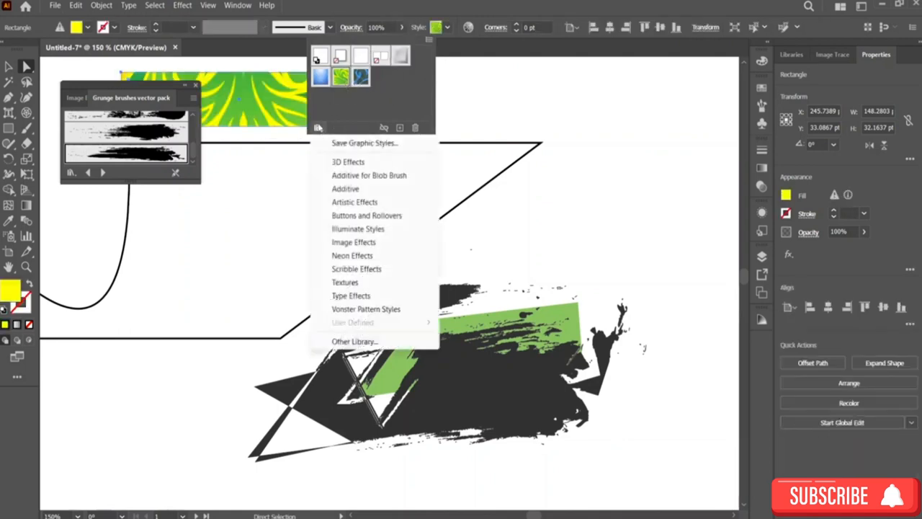
click(368, 164)
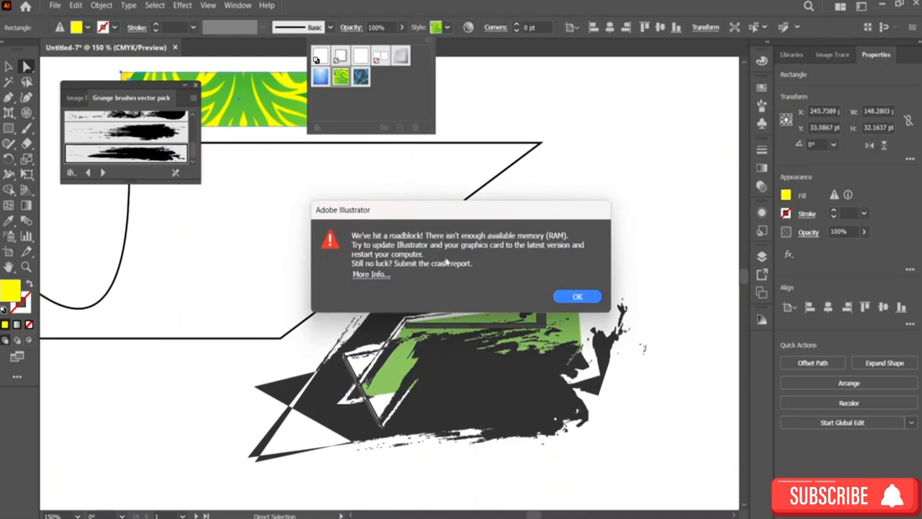
drag(426, 218, 348, 198)
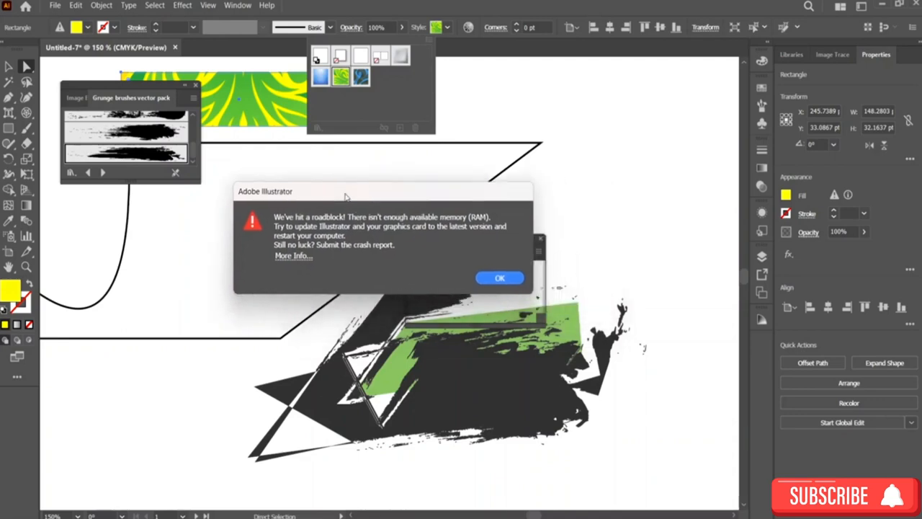
click(503, 282)
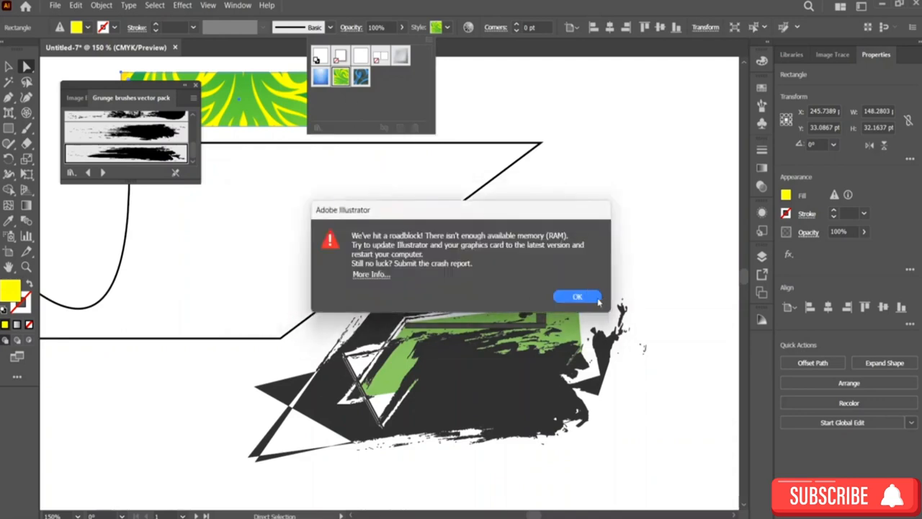
click(597, 299)
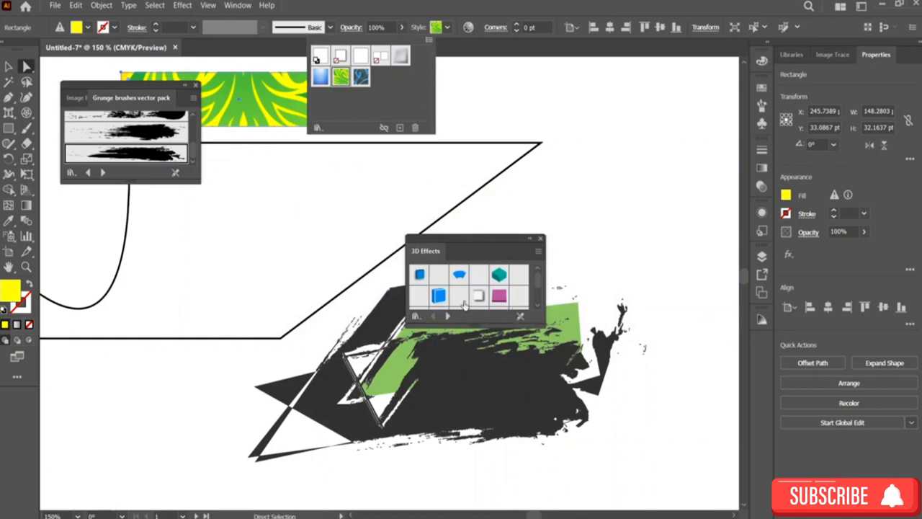
Step: Try applying a 3D Effects style to the rectangle, dismiss the error and reposition the library panel
click(440, 296)
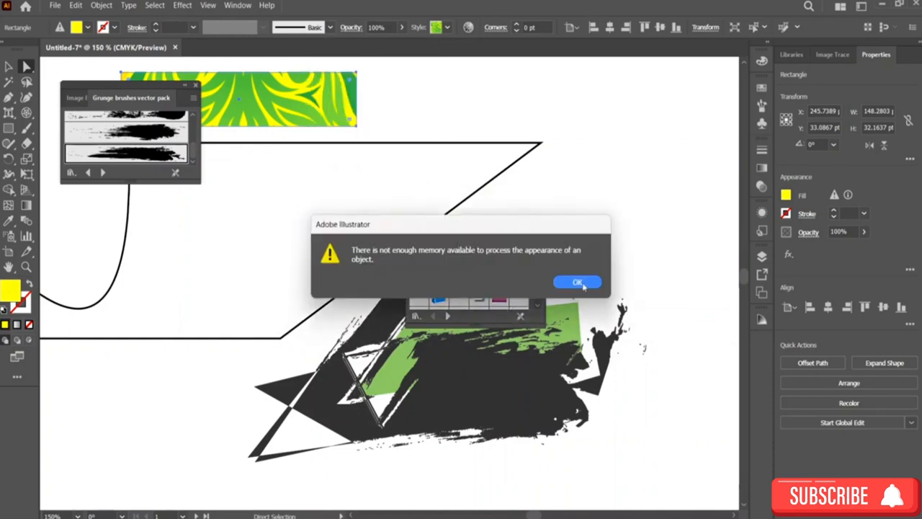
click(577, 282)
drag(483, 240, 574, 180)
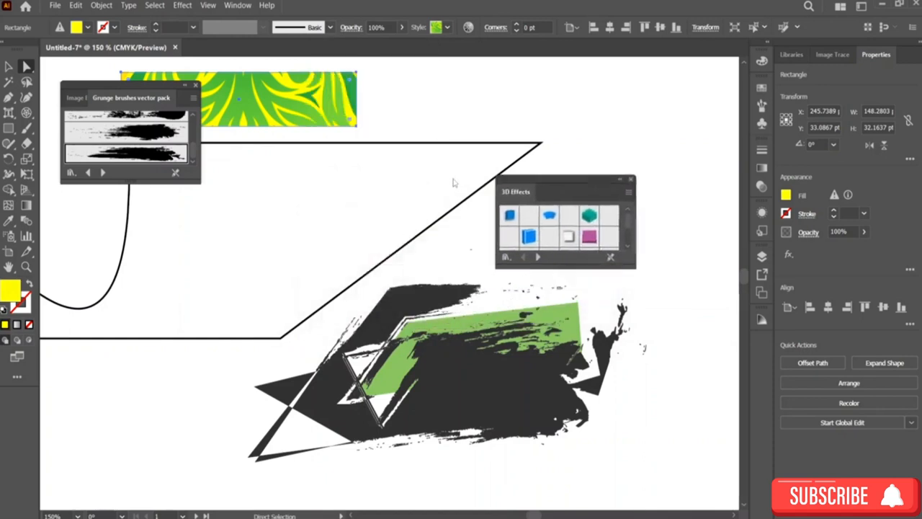
Step: Open the Artistic Effects graphic style library and show its styles
scroll(438, 186, left, 7)
scroll(428, 185, up, 2)
scroll(428, 185, up, 1)
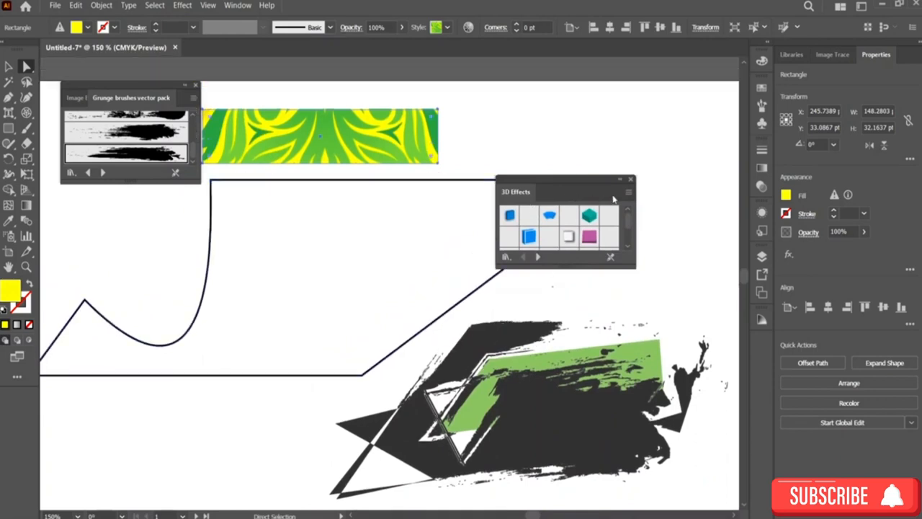
click(631, 181)
click(447, 29)
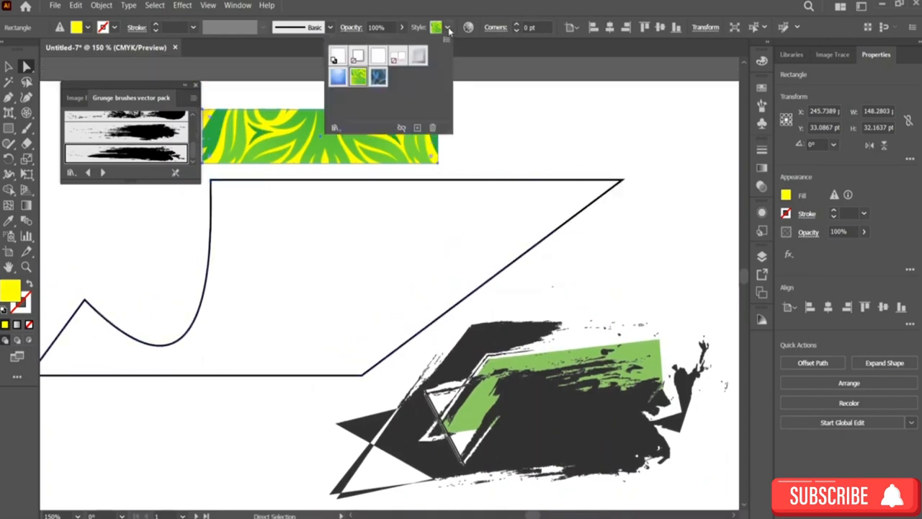
click(335, 128)
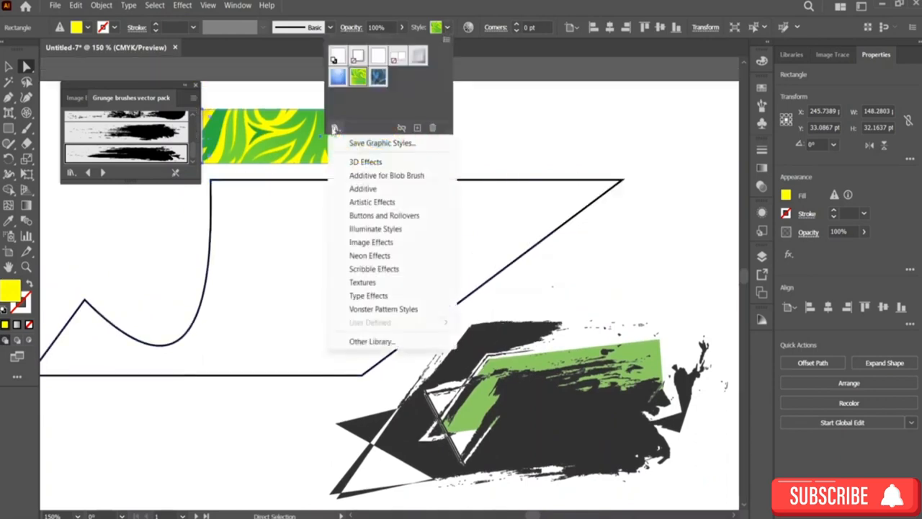
click(372, 202)
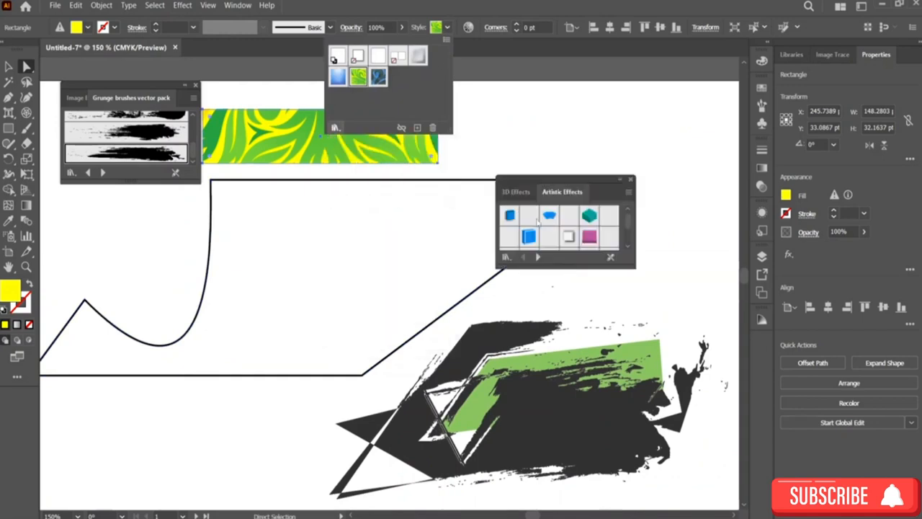
click(560, 193)
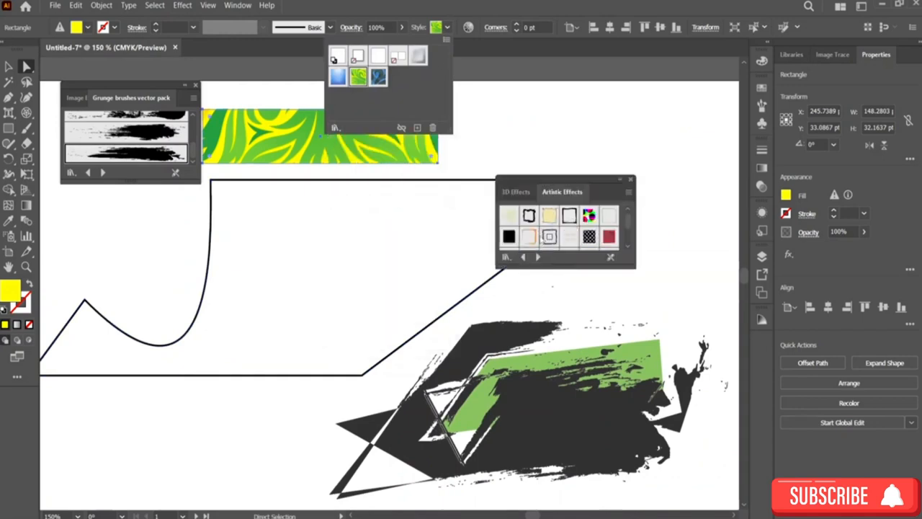
Step: Try several Artistic Effects styles on the rectangle, ending with the Sprayed Strokes style
click(530, 237)
scroll(555, 228, down, 2)
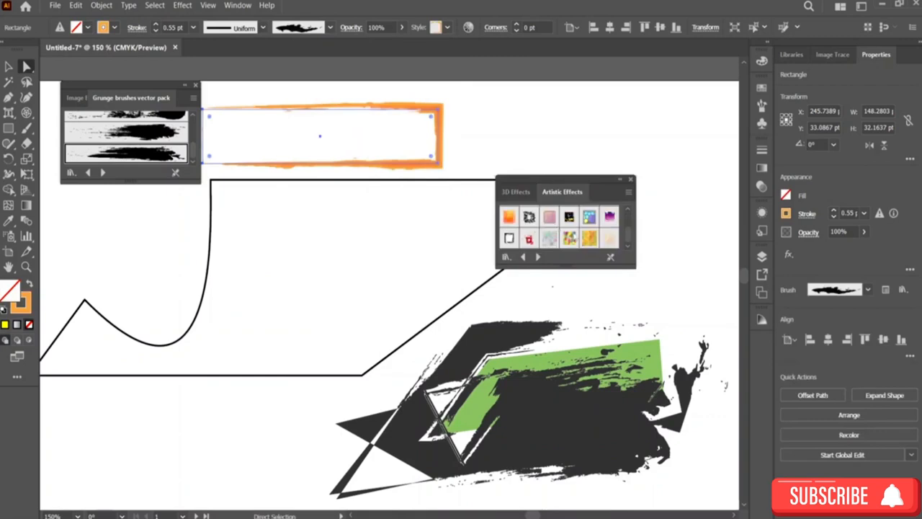
click(589, 218)
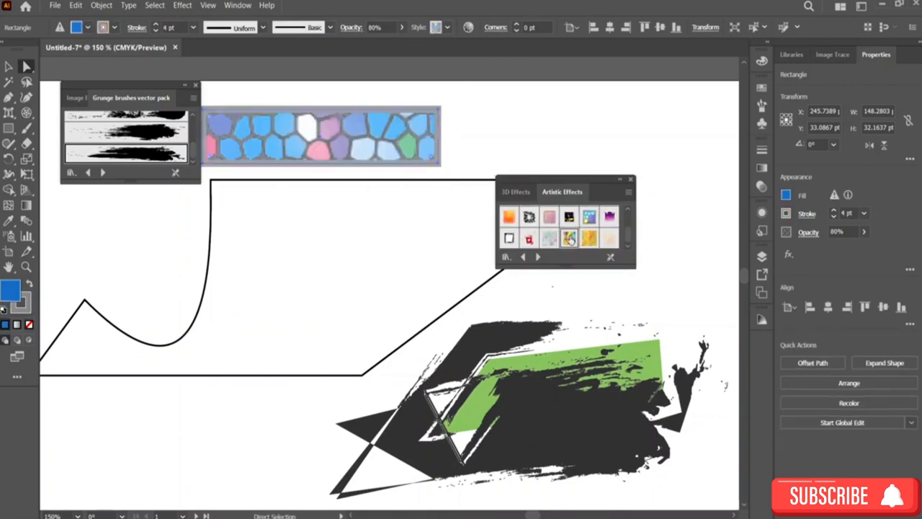
click(569, 238)
click(529, 238)
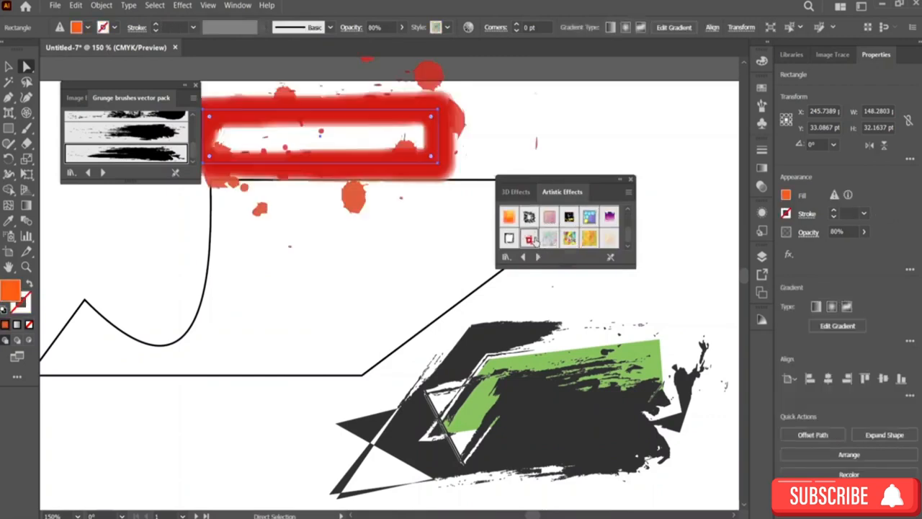
click(509, 238)
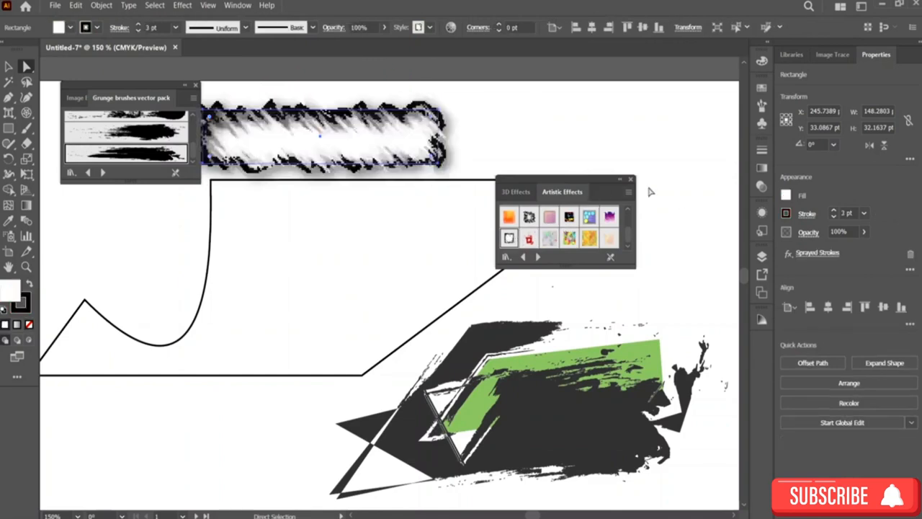
Step: Reposition and then close the Artistic Effects library panel
drag(599, 176, 601, 113)
click(195, 85)
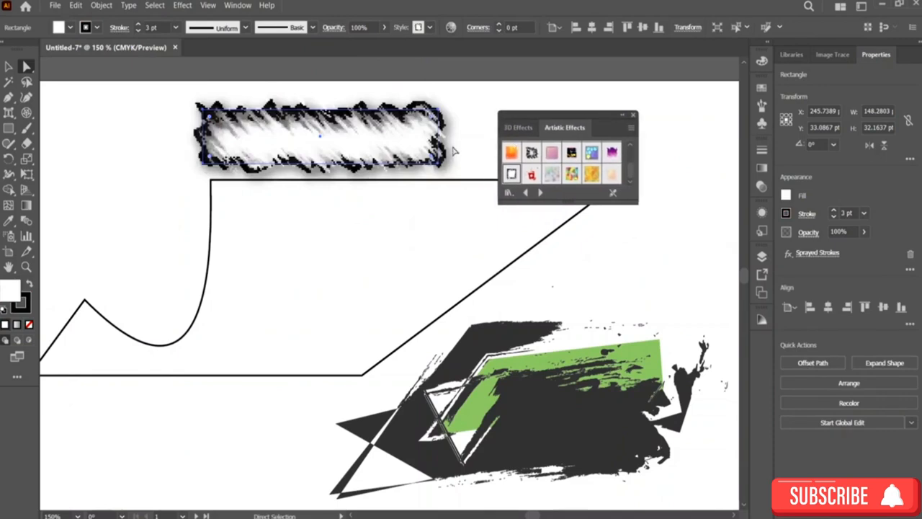
click(633, 118)
Step: Stretch the sprayed-stroke rectangle to about 331 pt wide and reshape its lower corner
scroll(494, 185, down, 3)
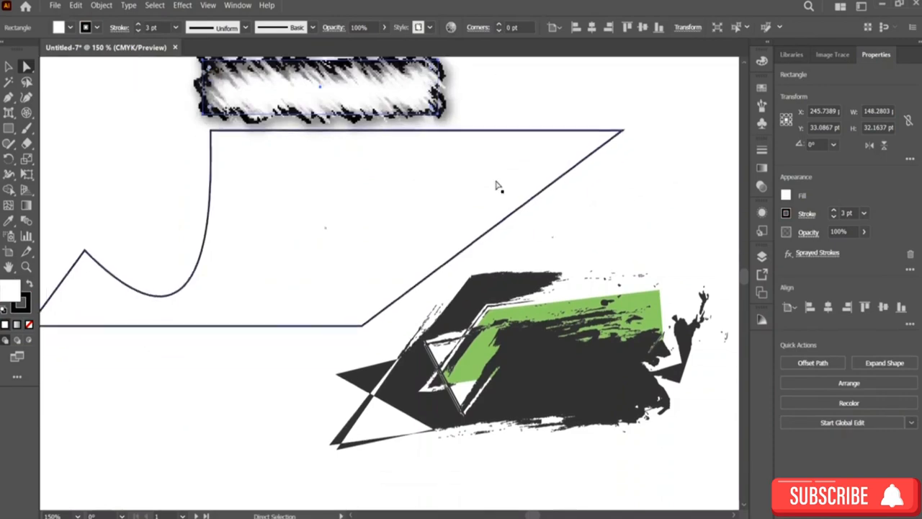
scroll(494, 185, right, 3)
scroll(496, 186, up, 2)
scroll(495, 187, right, 1)
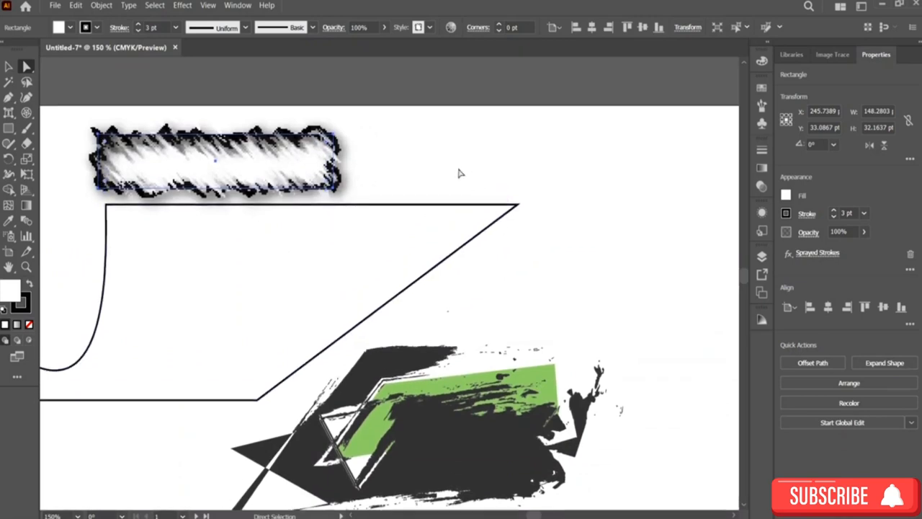
mouse_move(338, 136)
mouse_down()
mouse_move(637, 165)
mouse_move(713, 139)
mouse_up()
drag(390, 159, 435, 280)
Step: Move the stretched rectangle below the grunge shape
scroll(435, 280, down, 3)
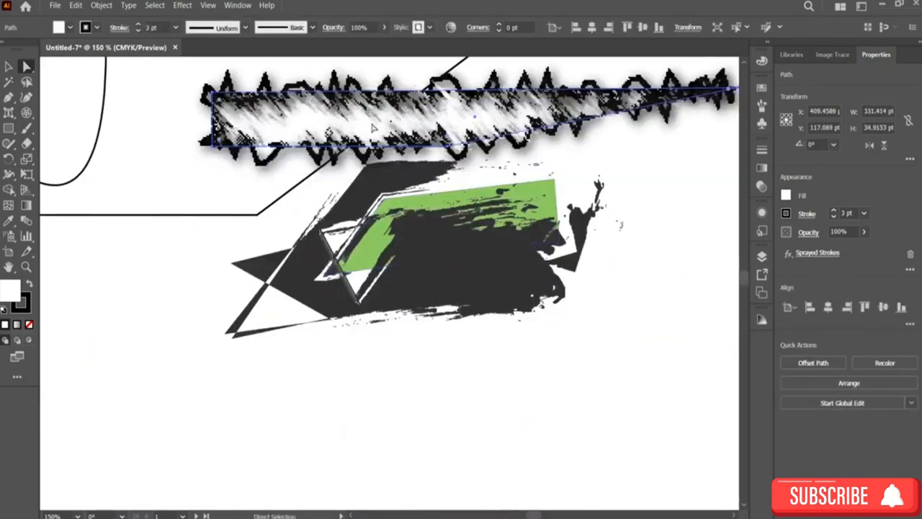
mouse_move(382, 126)
mouse_down()
mouse_move(338, 396)
mouse_move(314, 461)
mouse_up()
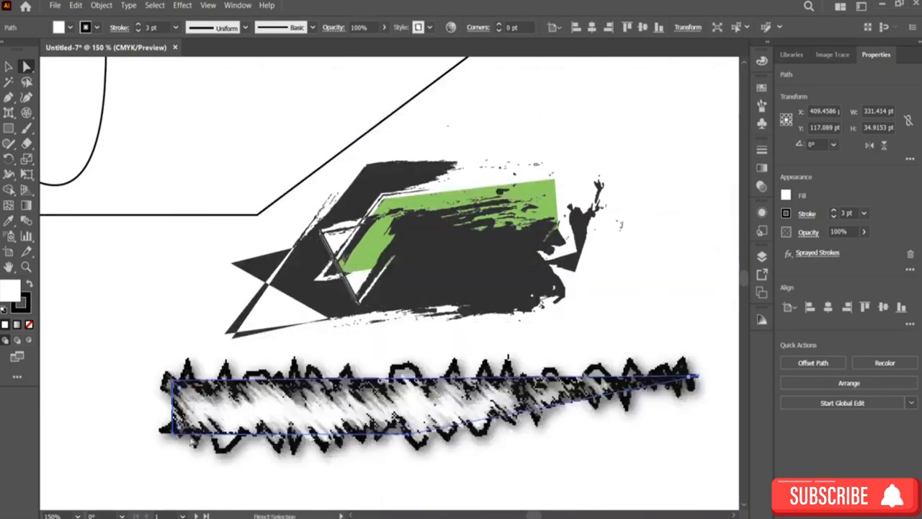
Step: Raise the sprayed-stroke rectangle's lower-left anchor and set that corner's style to chamfer
mouse_move(182, 431)
mouse_down()
mouse_move(192, 422)
mouse_move(176, 382)
mouse_move(180, 391)
mouse_up()
double_click(182, 392)
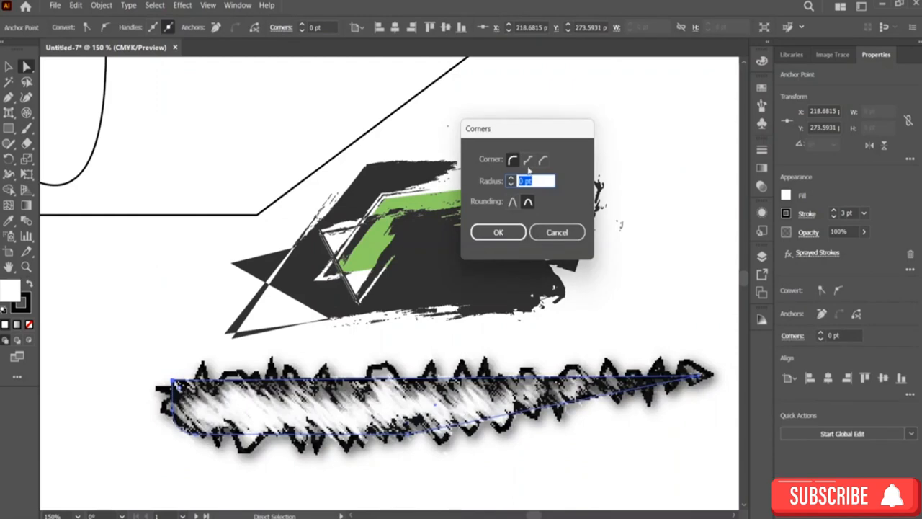
click(528, 161)
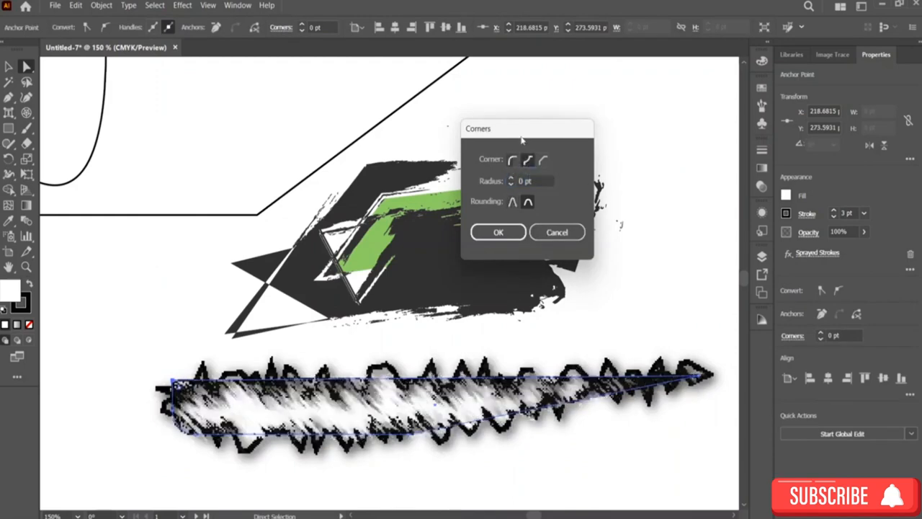
click(544, 161)
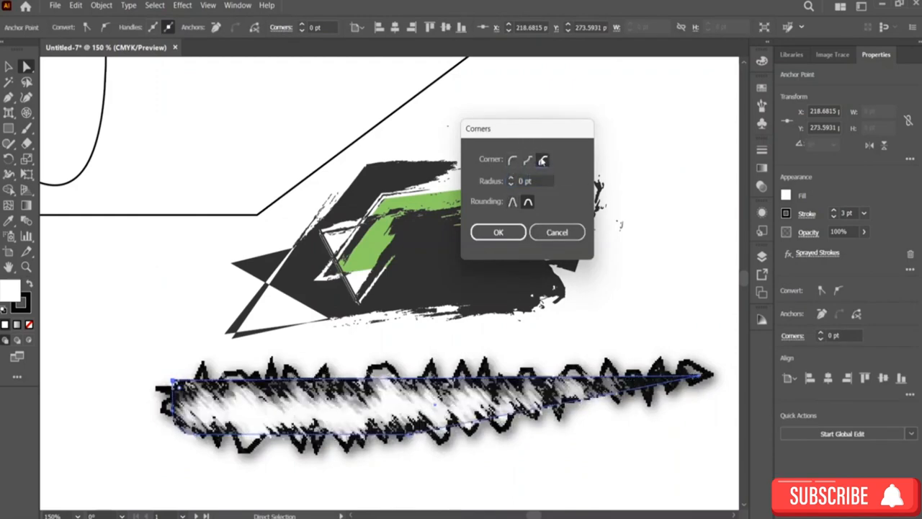
click(499, 232)
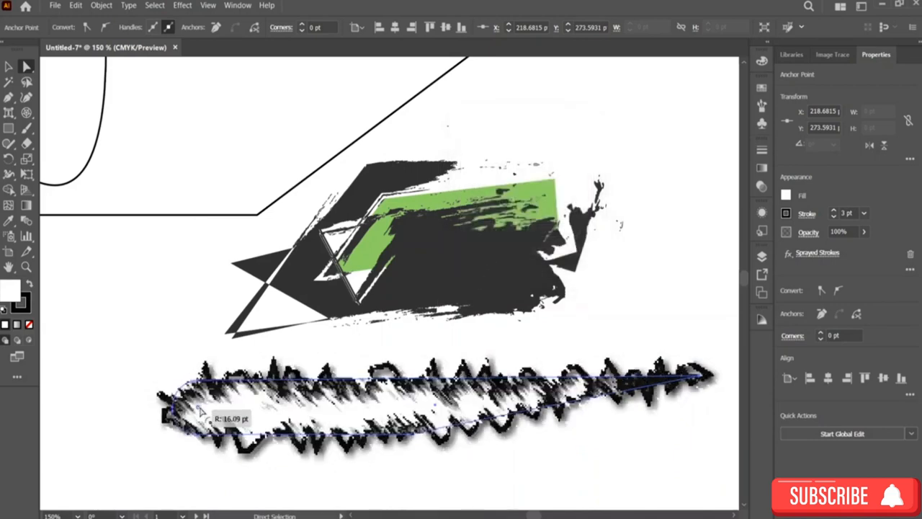
Step: Move the sprayed-stroke shape up, closer beneath the grunge shape
click(442, 489)
scroll(444, 476, down, 1)
scroll(444, 475, down, 4)
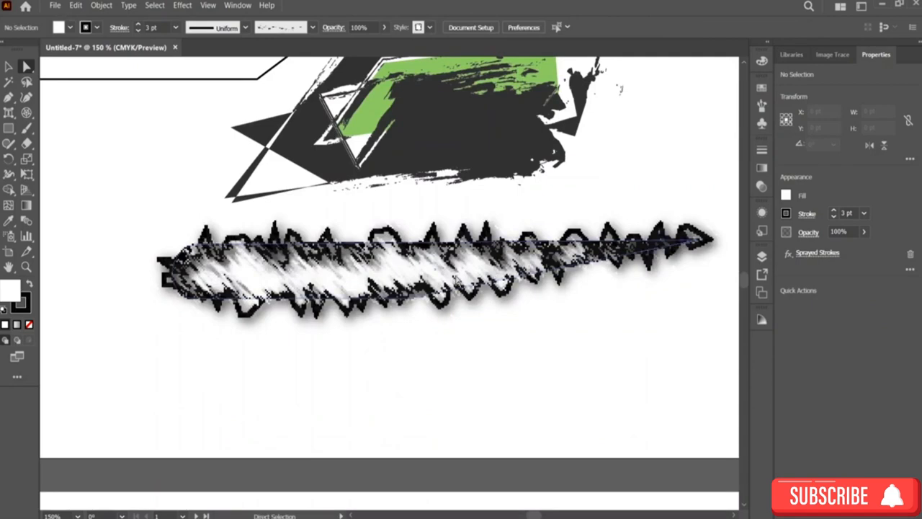
mouse_move(414, 278)
mouse_down()
mouse_move(342, 269)
mouse_move(336, 291)
mouse_move(331, 257)
mouse_up()
mouse_move(187, 247)
mouse_down()
mouse_move(208, 321)
mouse_move(229, 288)
mouse_move(241, 181)
mouse_up()
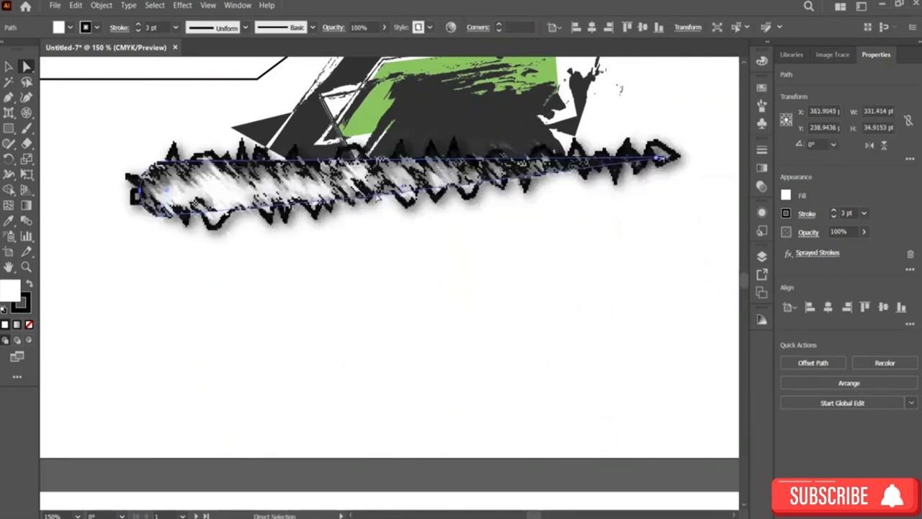
Step: Add several anchor points along the top and bottom edges of the sprayed-stroke shape with the Add Anchor Point tool
click(10, 103)
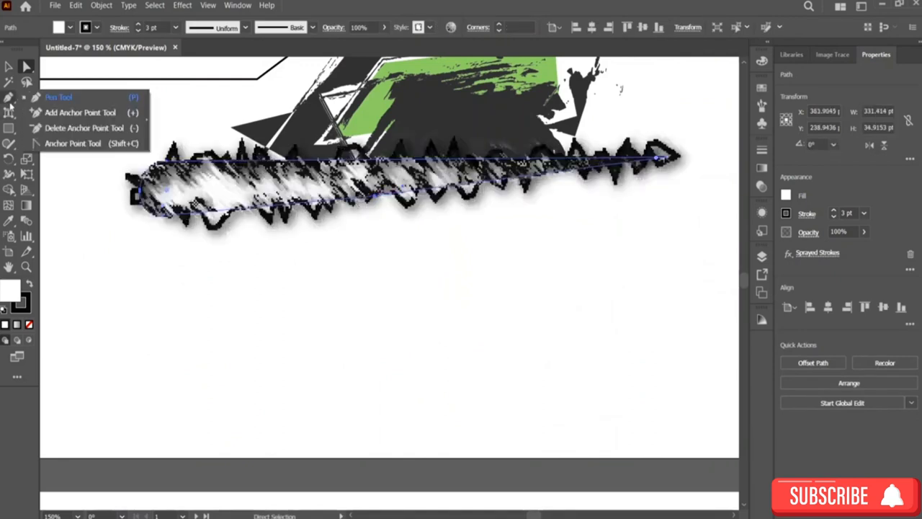
click(45, 97)
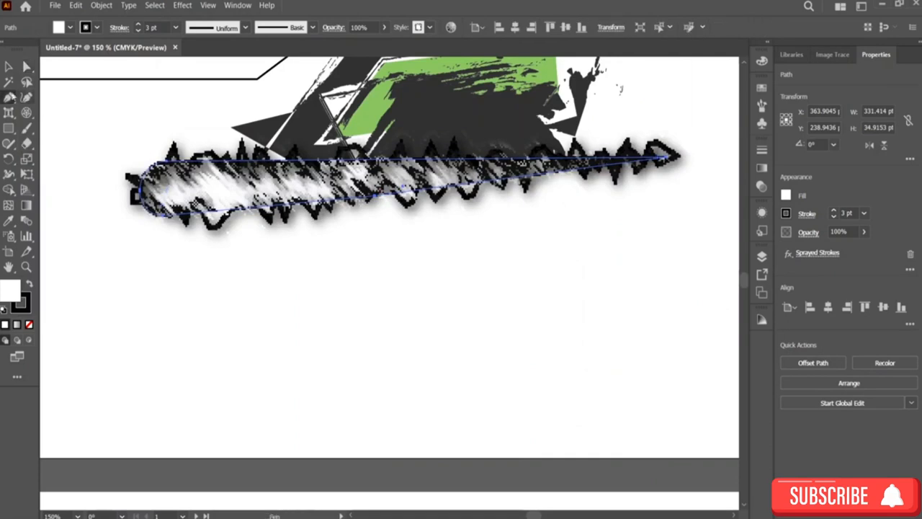
click(10, 97)
click(58, 113)
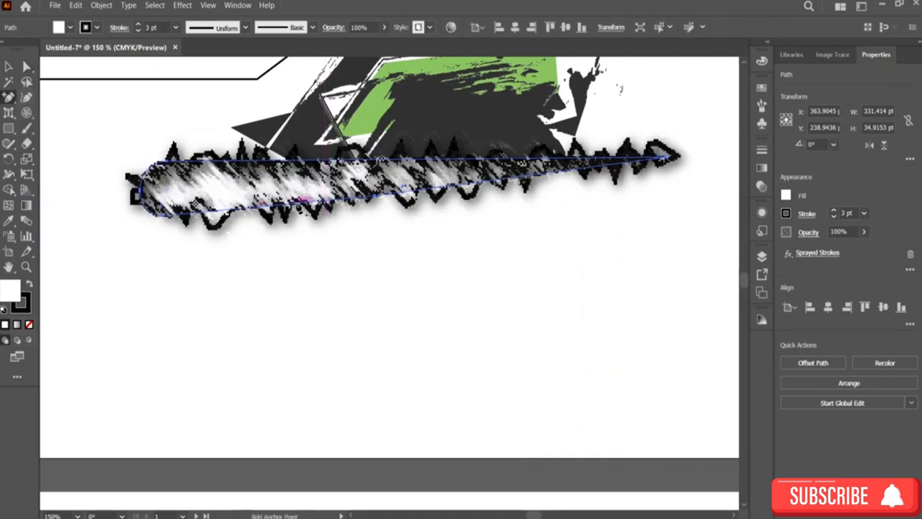
click(297, 159)
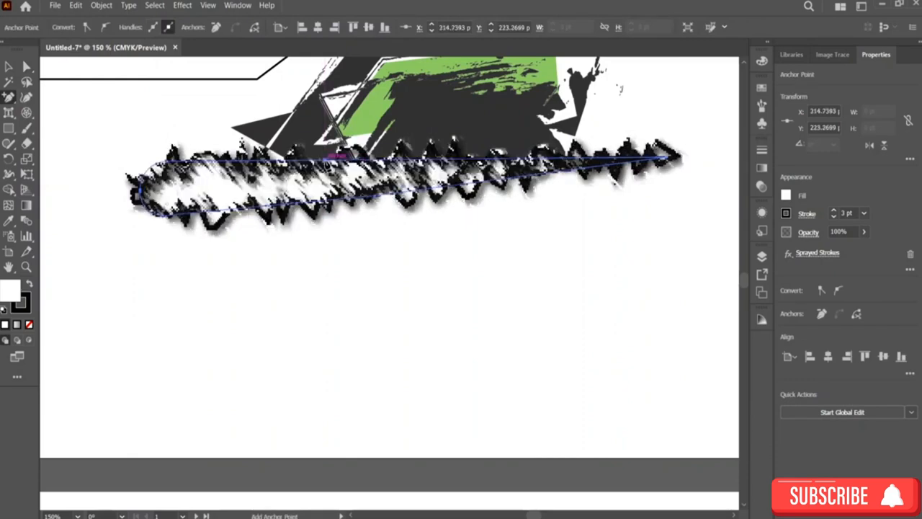
click(422, 160)
click(430, 179)
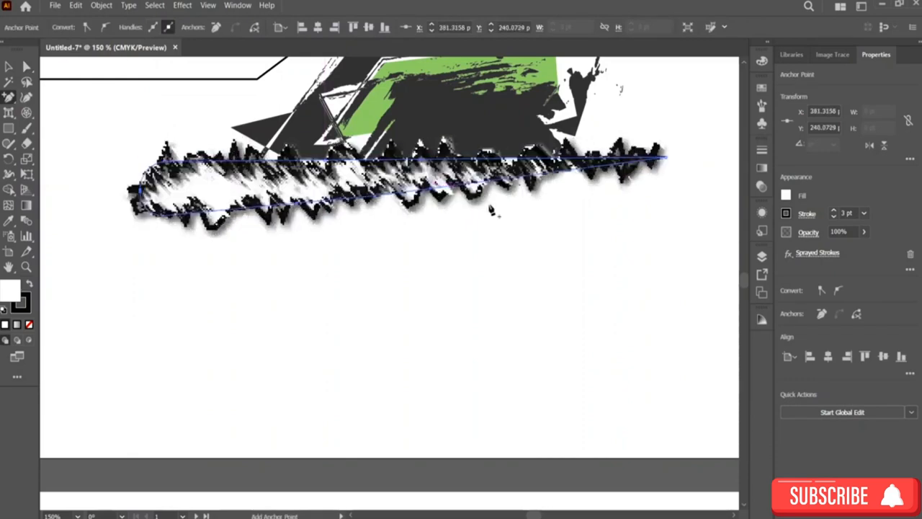
click(504, 164)
click(552, 280)
click(504, 160)
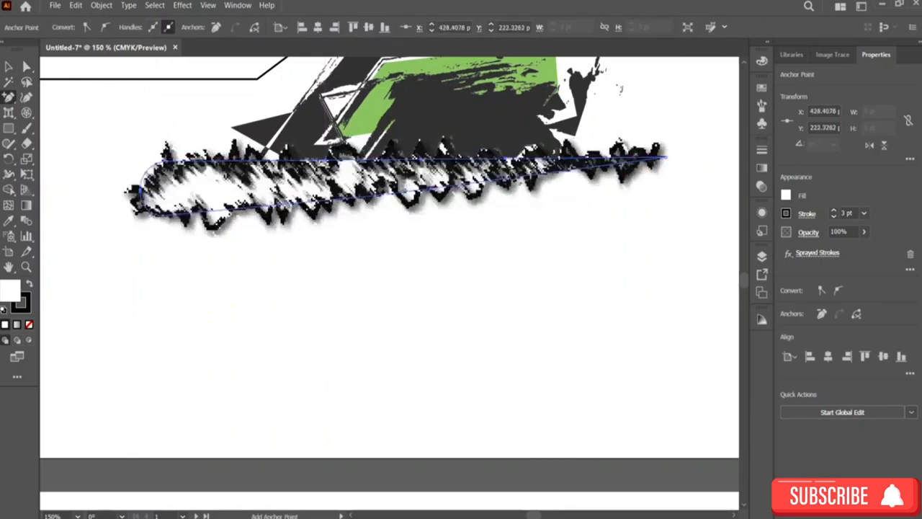
click(510, 176)
Step: Drag the new anchors downward and sideways to bend the shape into a zigzag lightning-bolt form
click(27, 66)
click(10, 66)
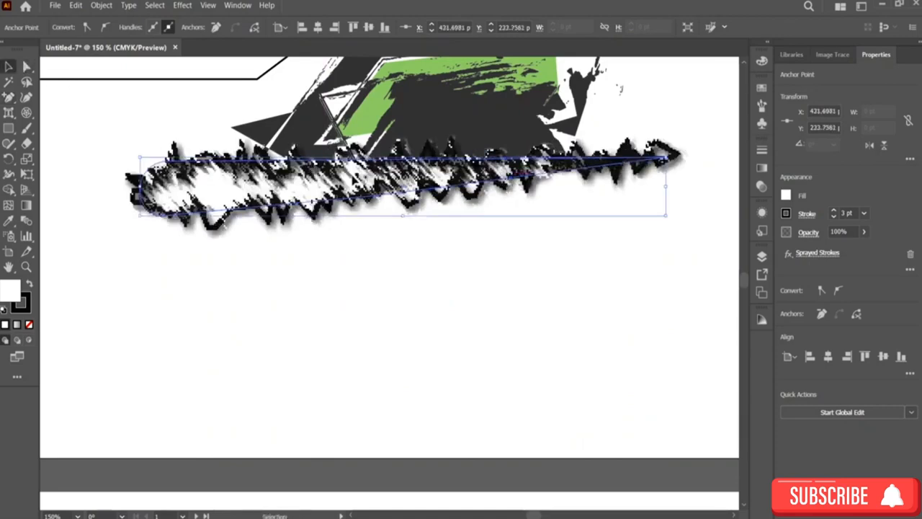
click(27, 66)
mouse_move(432, 190)
mouse_down()
mouse_move(395, 231)
mouse_move(208, 325)
mouse_up()
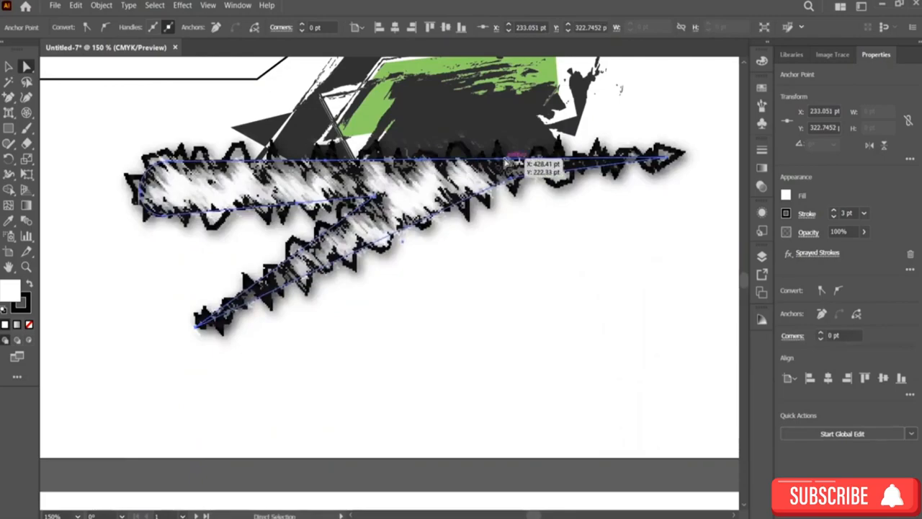
mouse_move(506, 160)
mouse_down()
mouse_move(295, 314)
mouse_move(249, 336)
mouse_up()
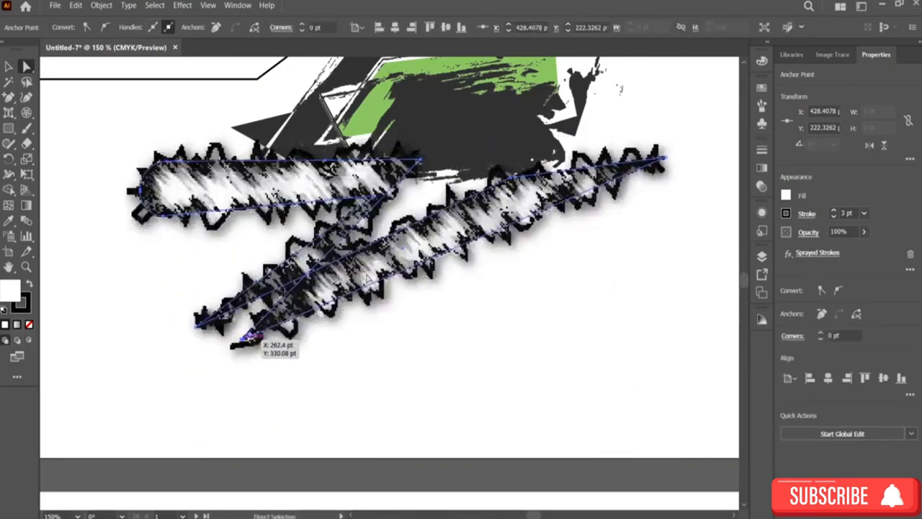
mouse_move(510, 180)
mouse_down()
mouse_move(245, 386)
mouse_move(225, 416)
mouse_move(167, 389)
mouse_up()
mouse_move(640, 178)
mouse_down()
mouse_move(405, 388)
mouse_move(447, 433)
mouse_up()
drag(203, 336, 180, 329)
drag(376, 197, 324, 199)
drag(137, 188, 99, 152)
click(213, 174)
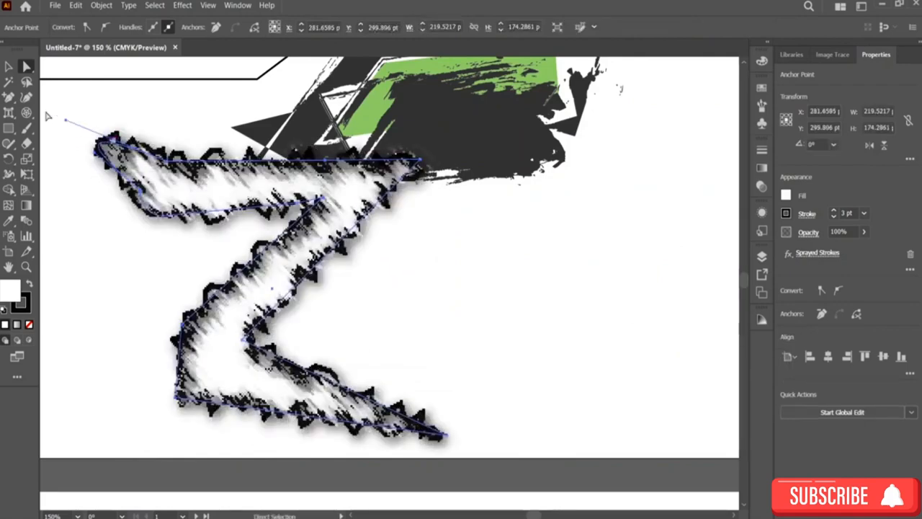
Step: Rotate the zigzag shape to about 341° and move it to the right of the grunge shape
click(10, 66)
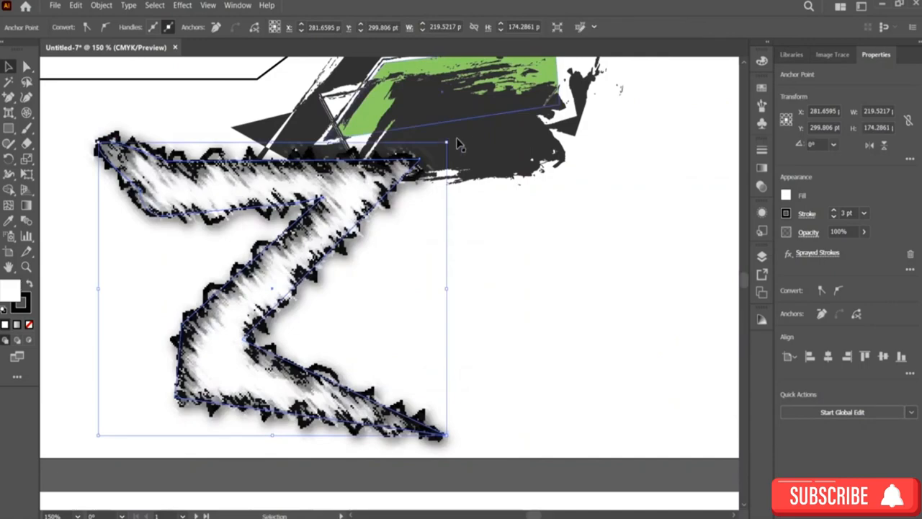
drag(448, 137, 524, 186)
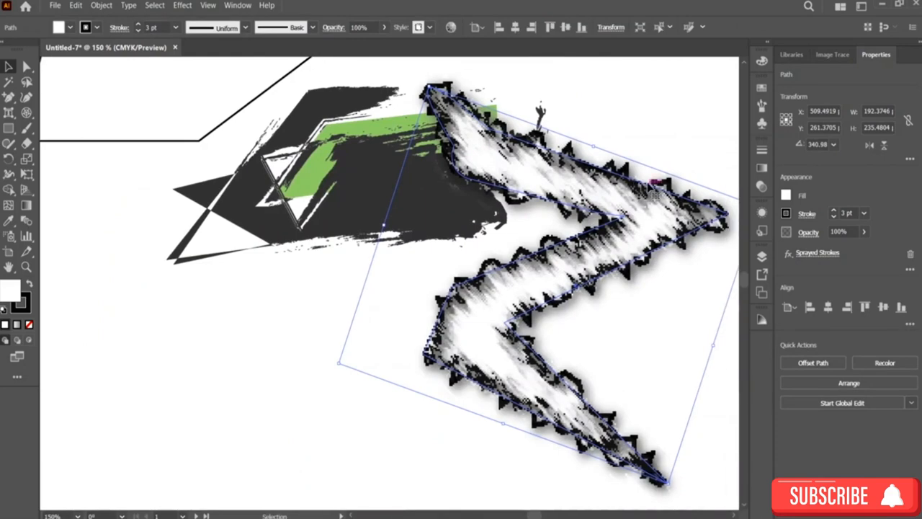
scroll(650, 184, right, 5)
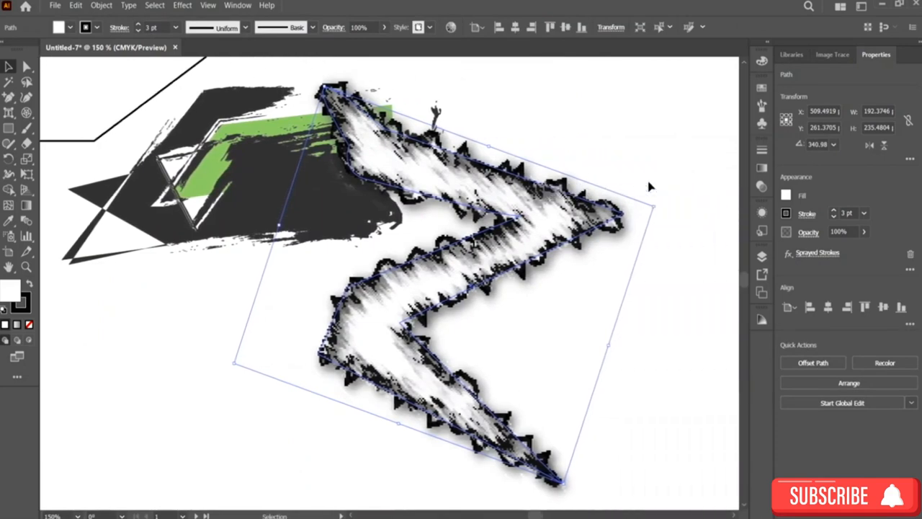
drag(559, 214, 688, 202)
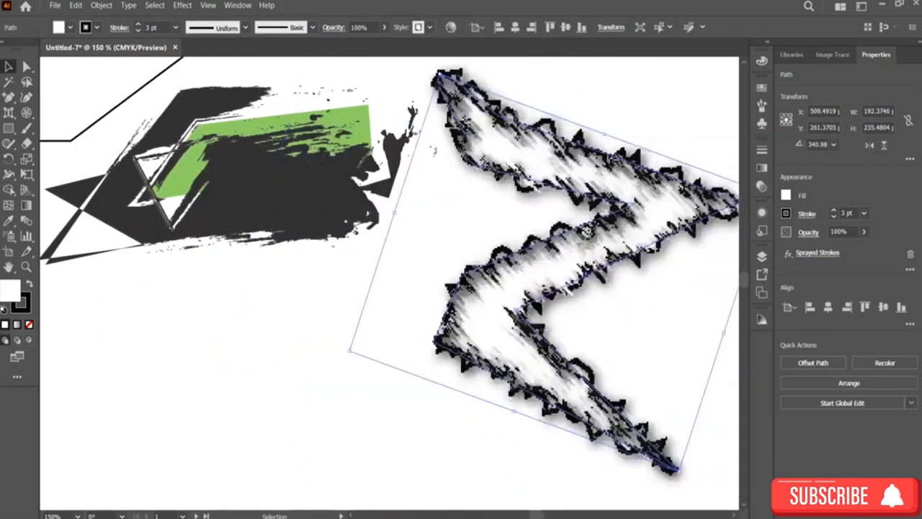
Step: Delete the outlined shape at the upper left of the first artboard
scroll(677, 205, up, 1)
scroll(670, 208, right, 4)
scroll(633, 225, right, 2)
scroll(634, 220, up, 2)
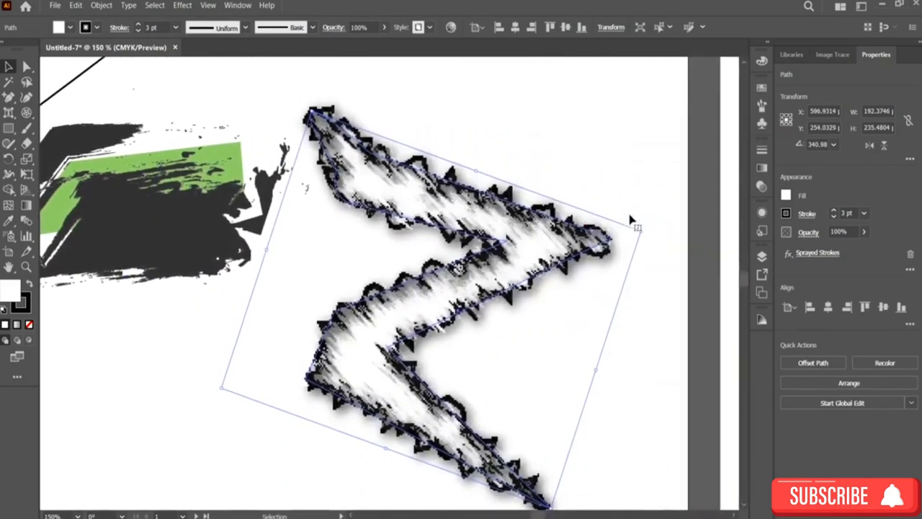
click(454, 152)
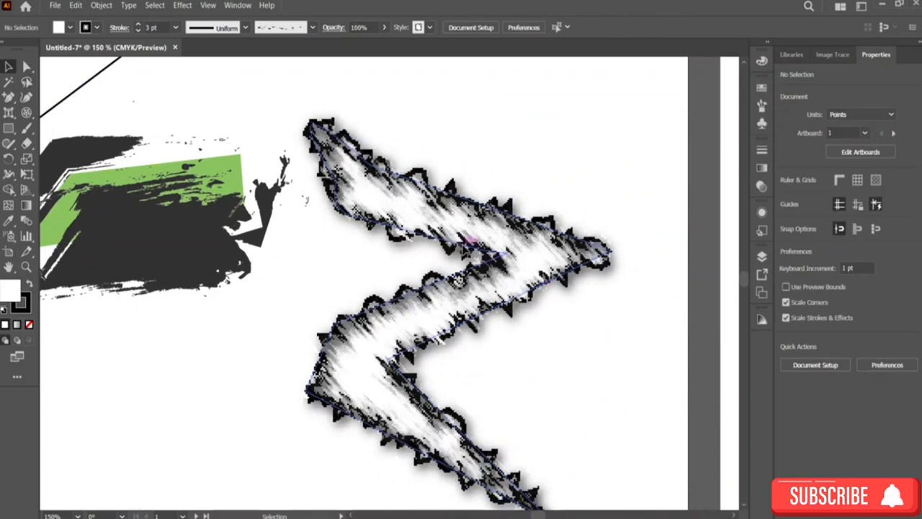
scroll(445, 230, right, 4)
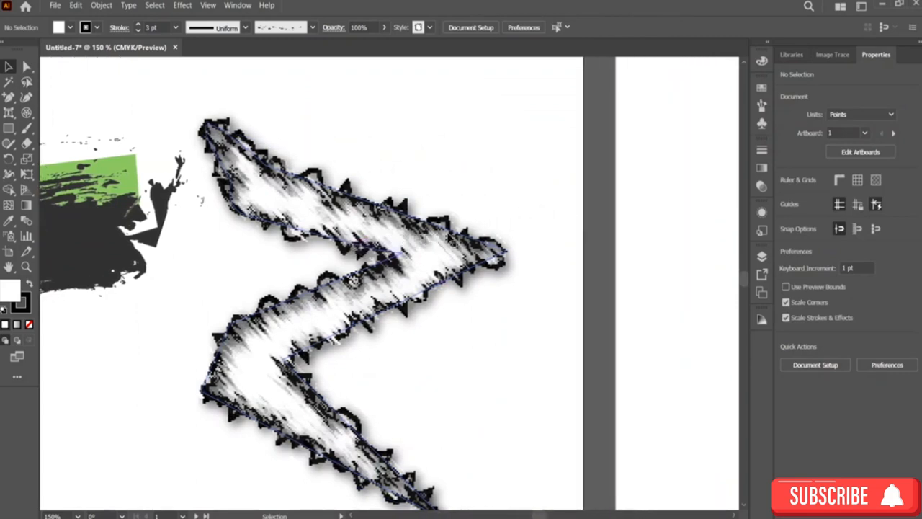
scroll(444, 231, down, 2)
scroll(444, 230, up, 2)
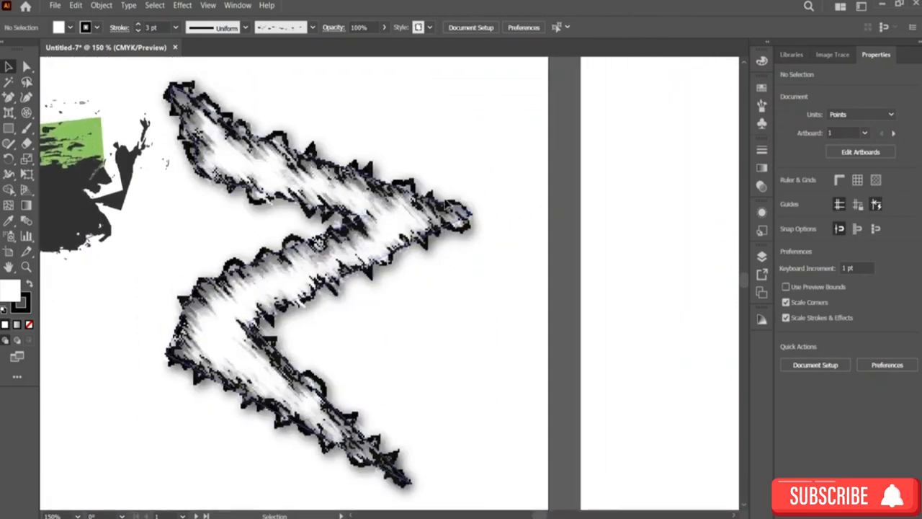
scroll(443, 203, down, 5)
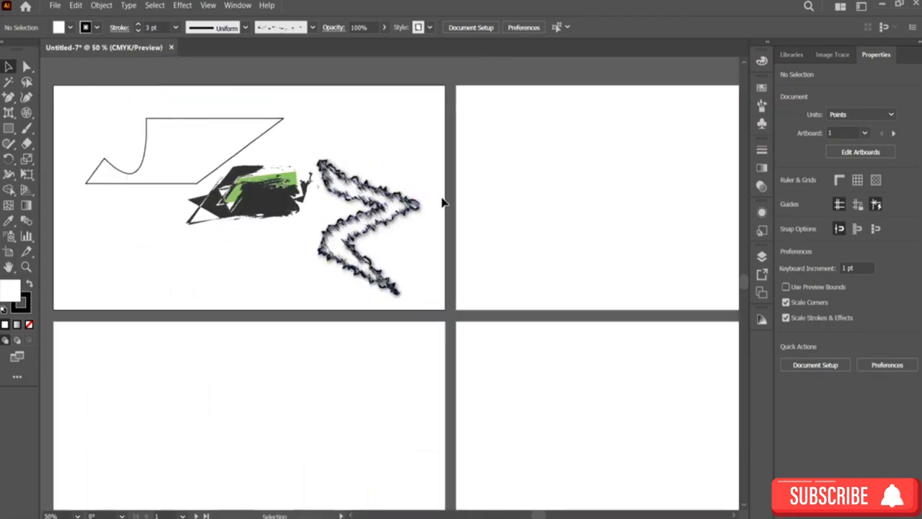
click(144, 148)
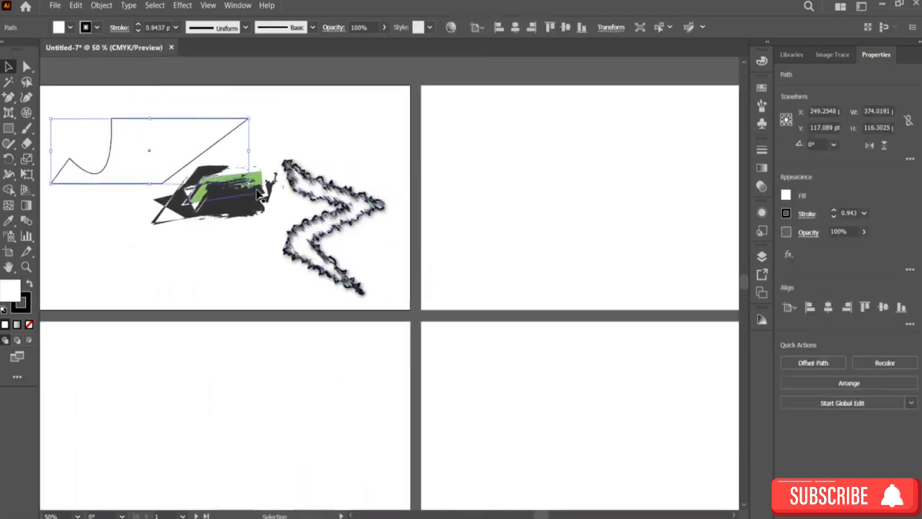
key(Delete)
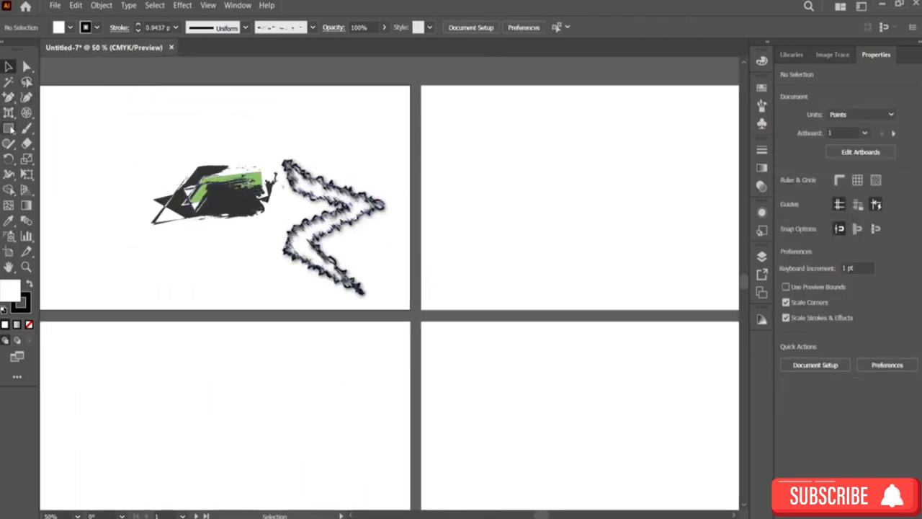
Step: Draw a rectangle about 216 × 102 pt at the upper left of the first artboard
click(8, 128)
click(64, 126)
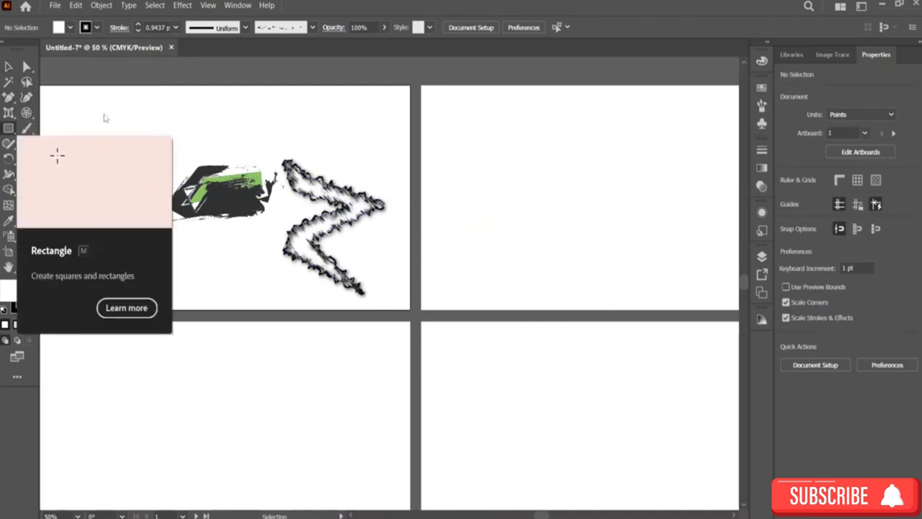
drag(65, 105, 179, 160)
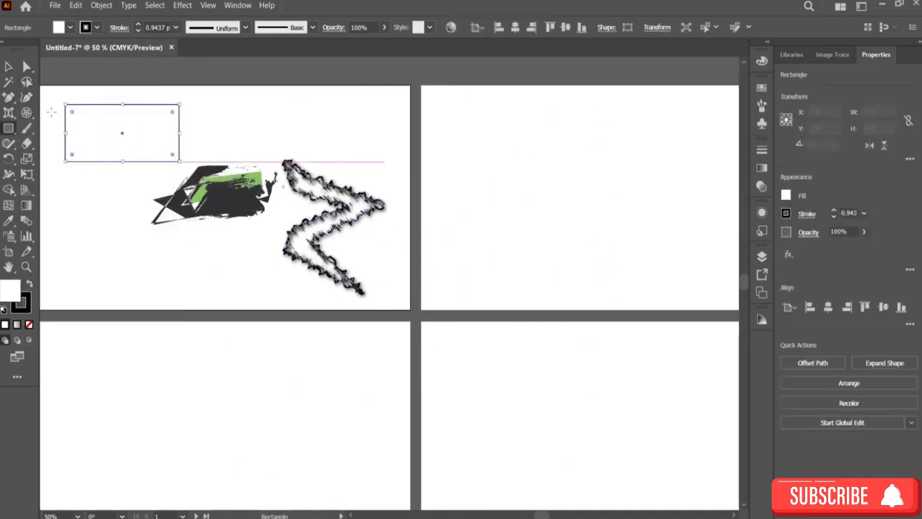
Step: Draw a rounded rectangle about 270 × 103 pt on the second artboard
click(8, 129)
click(55, 143)
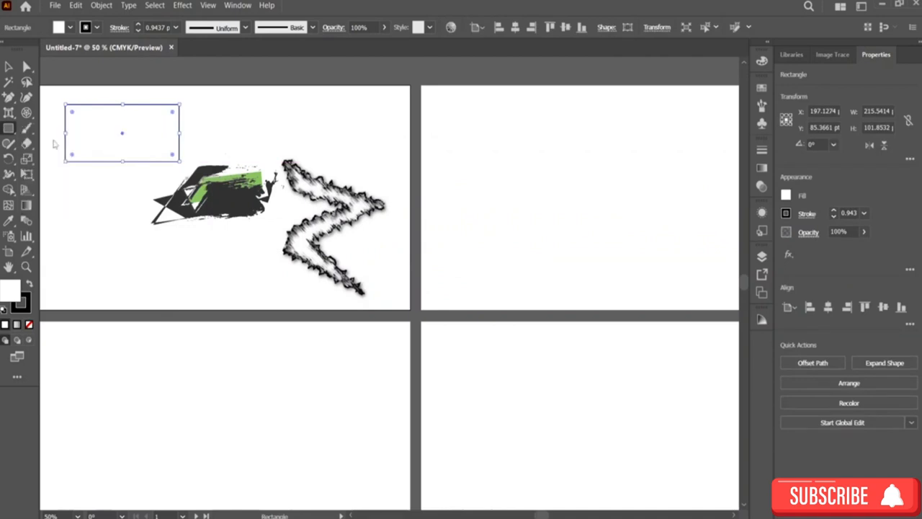
drag(452, 119, 595, 177)
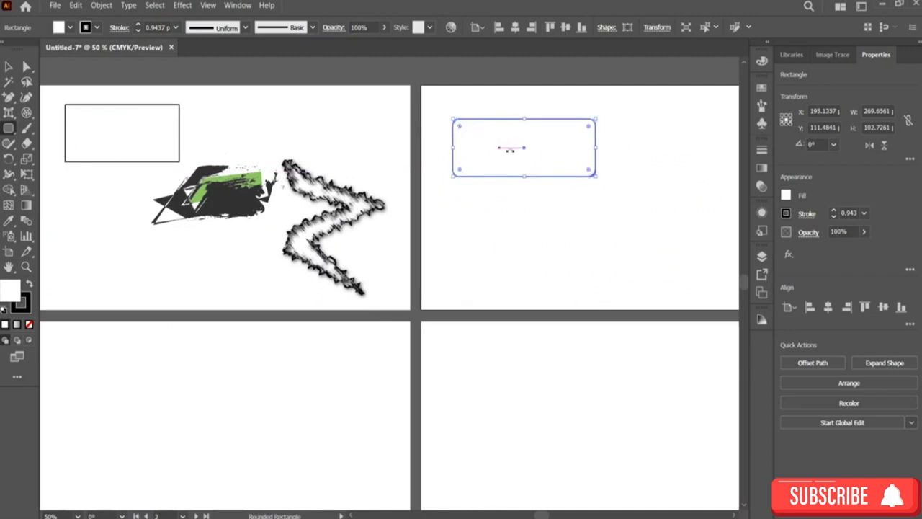
Step: Draw two small rounded rectangles, about 114 and 90 pt wide by 27 pt tall, side by side inside it
drag(524, 145, 464, 157)
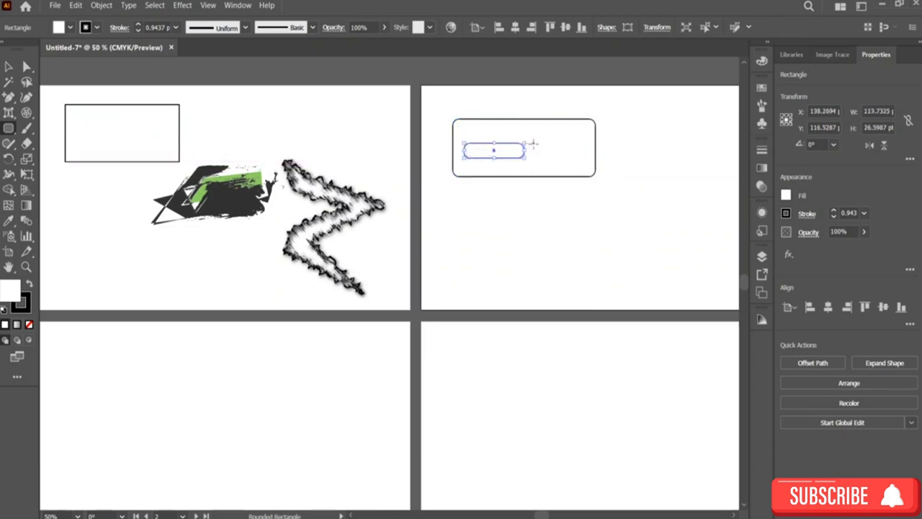
drag(533, 144, 583, 157)
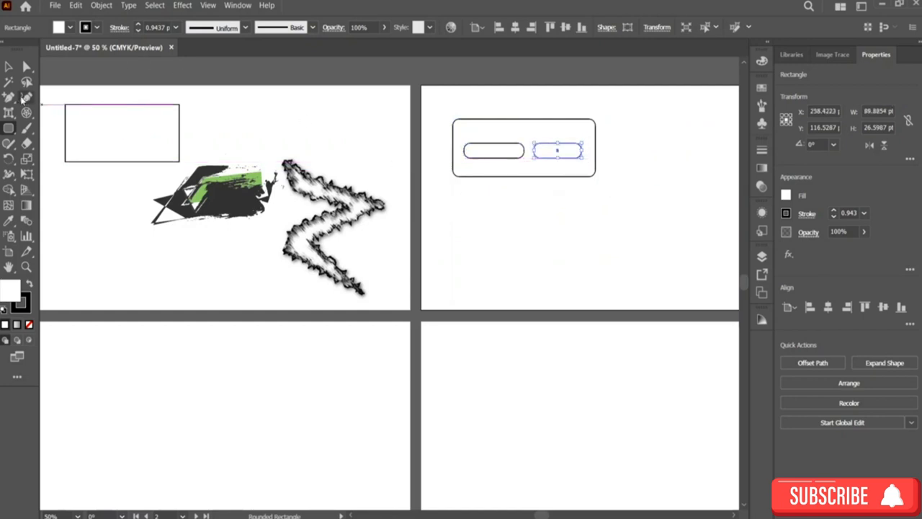
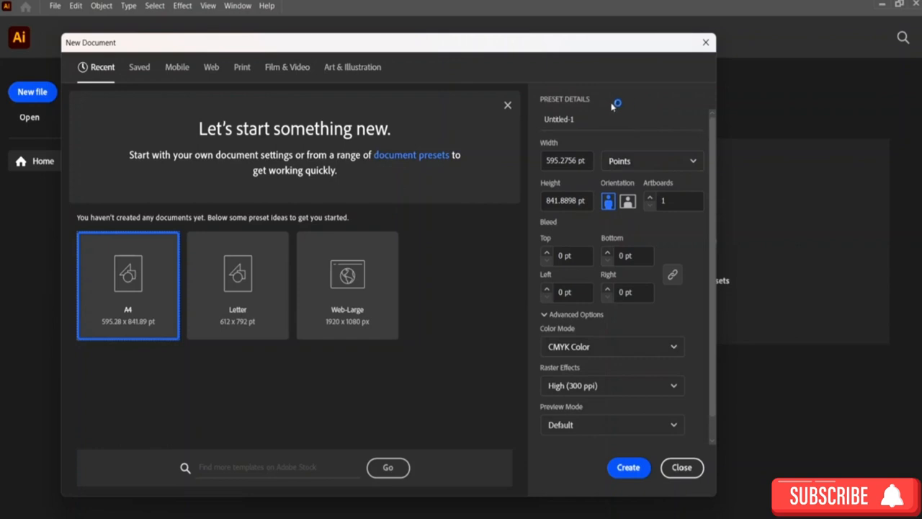
Step: Name the new document illustrator interface in the preset details
click(584, 119)
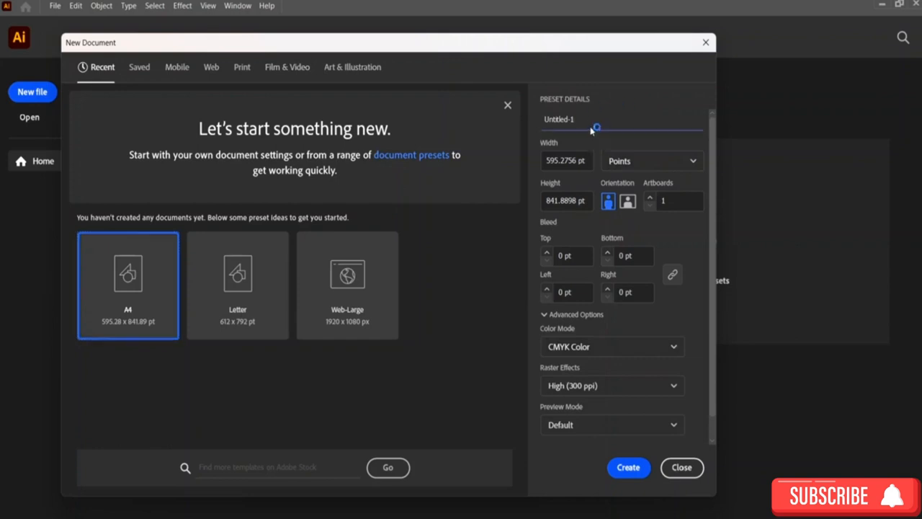
double_click(580, 119)
text(illustrator interface)
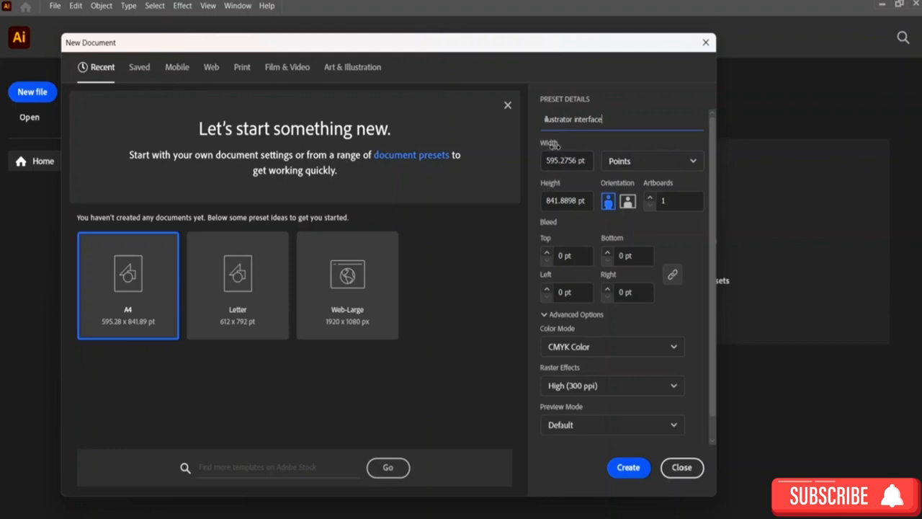
Step: Switch the document units to Inches
click(653, 163)
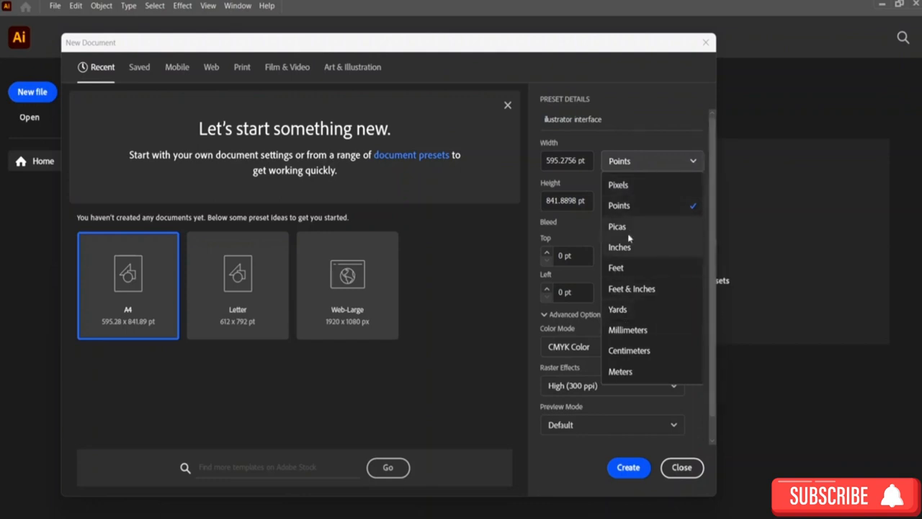
click(640, 249)
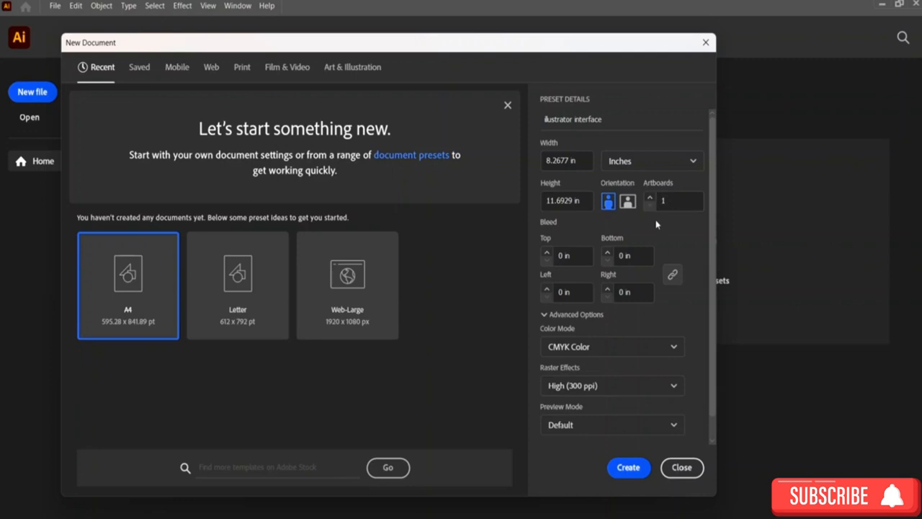
Step: Increase the artboard count by three and then decrease it by three again
click(650, 196)
click(650, 197)
click(650, 196)
click(650, 207)
click(650, 207)
click(650, 206)
Step: Examine the Advanced Options choices for color mode, raster effects and preview mode
click(548, 223)
scroll(595, 243, down, 1)
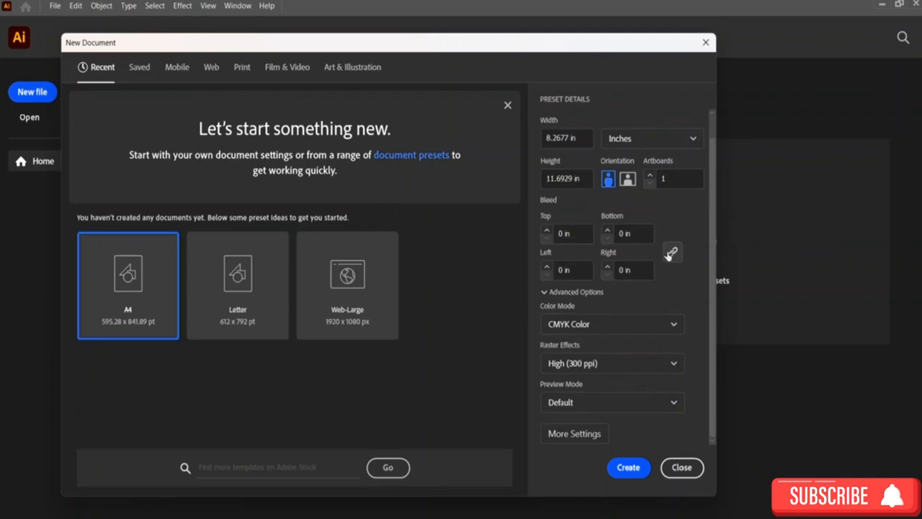
click(572, 294)
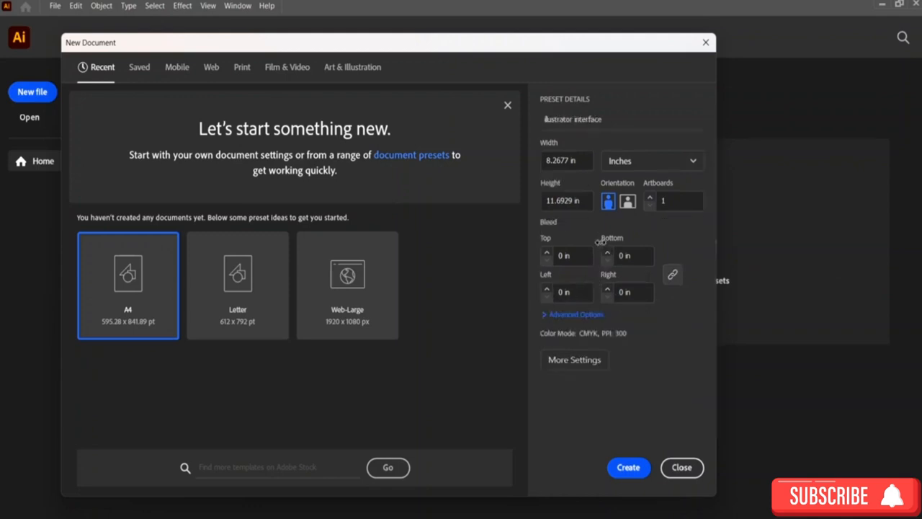
click(578, 315)
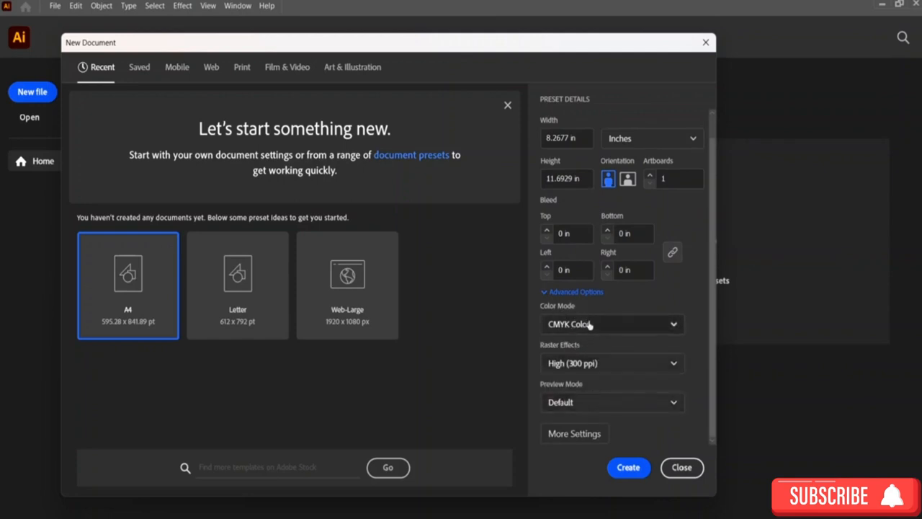
click(672, 325)
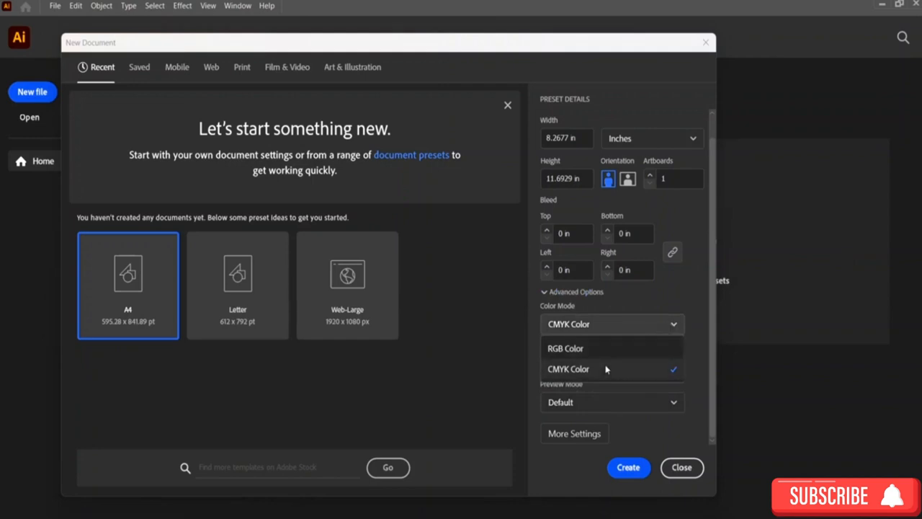
click(683, 305)
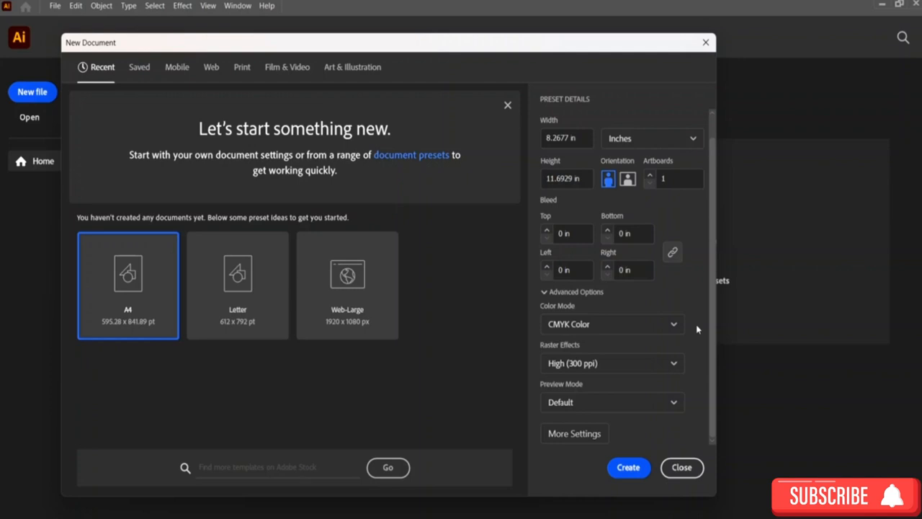
click(610, 325)
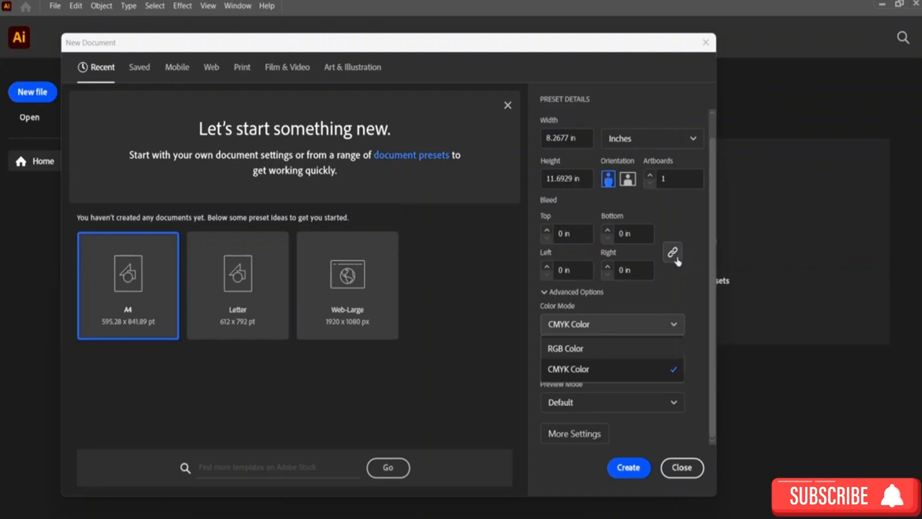
click(640, 330)
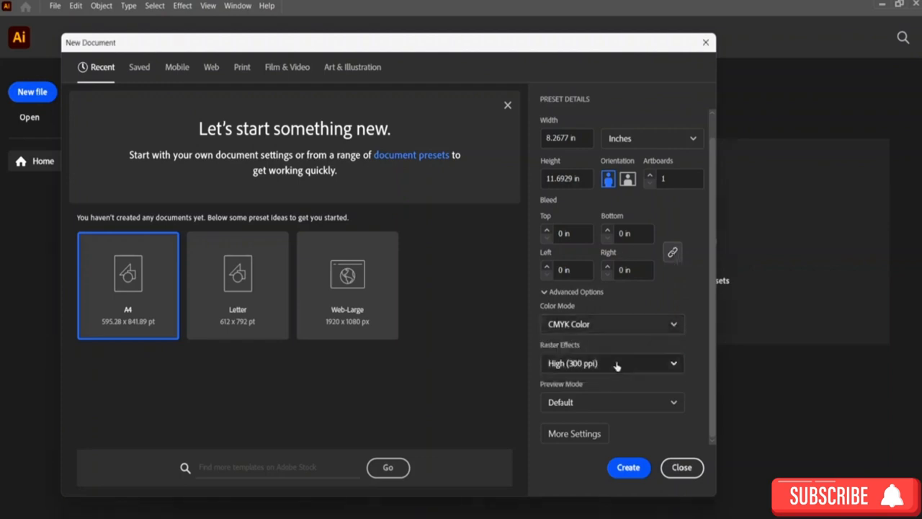
click(637, 369)
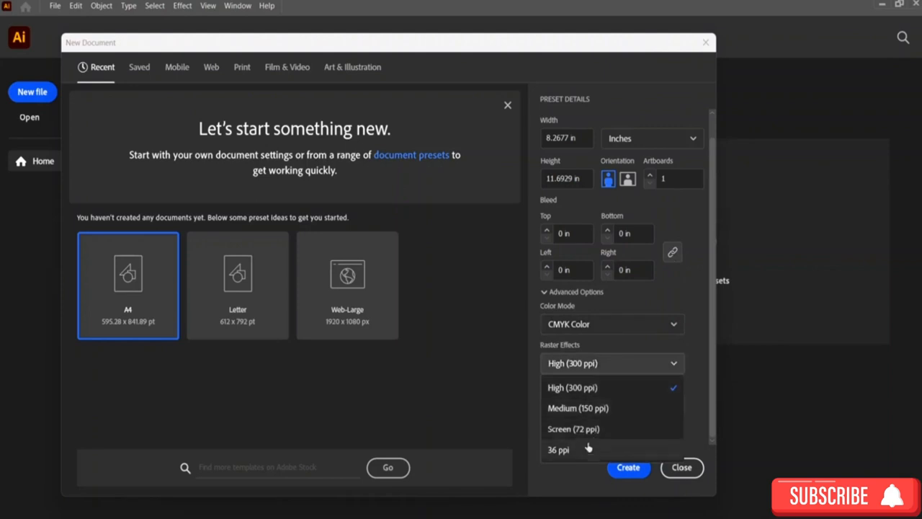
click(614, 369)
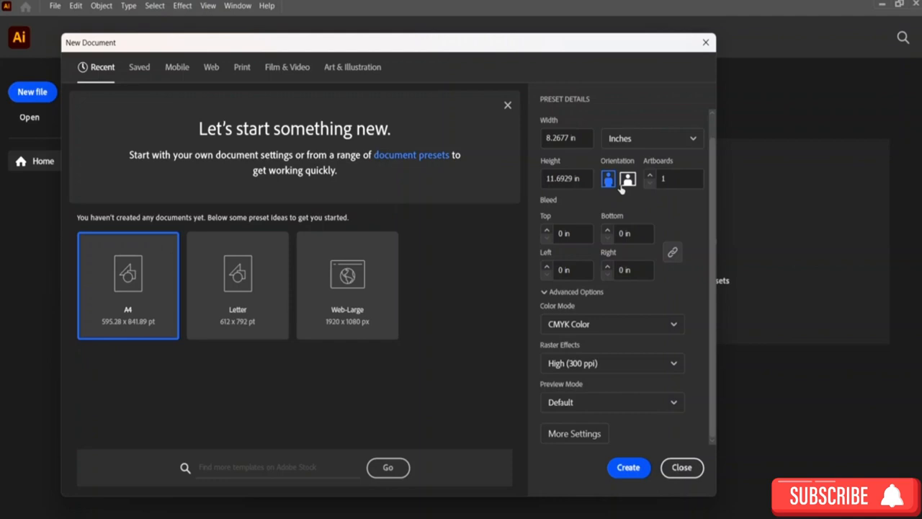
click(627, 364)
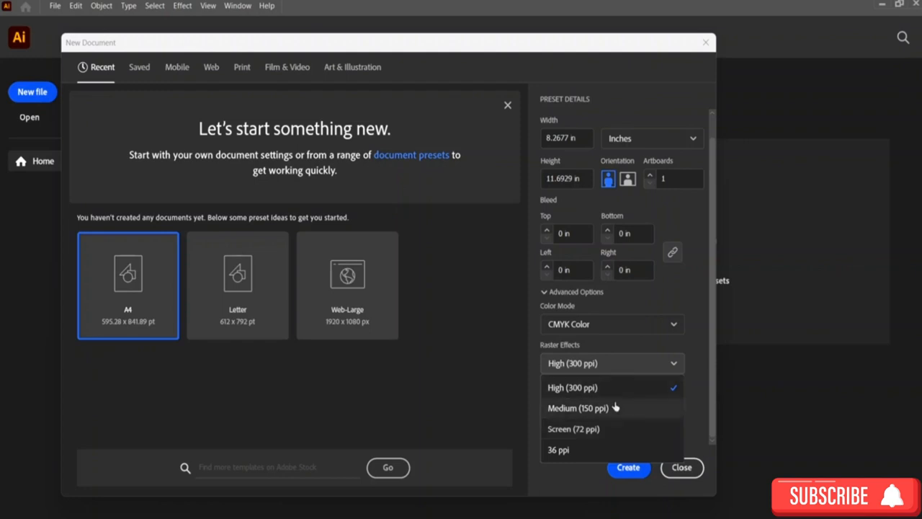
click(696, 409)
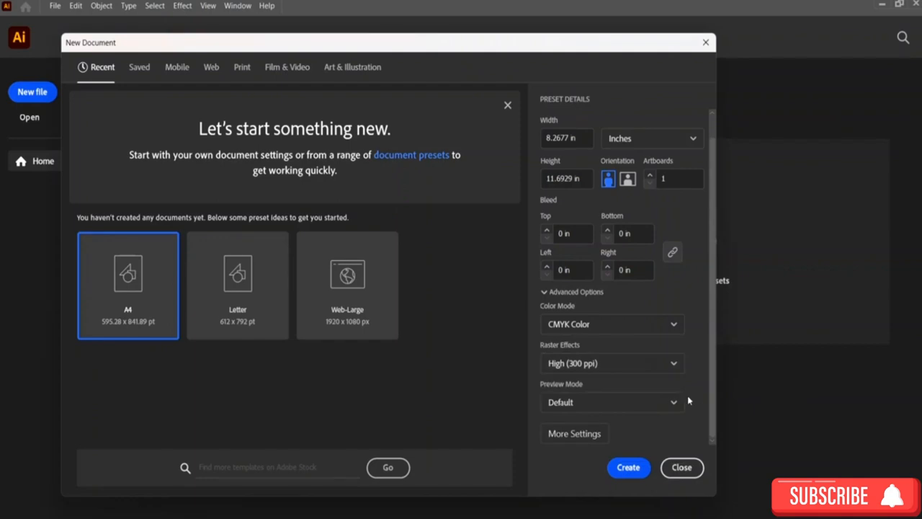
click(609, 403)
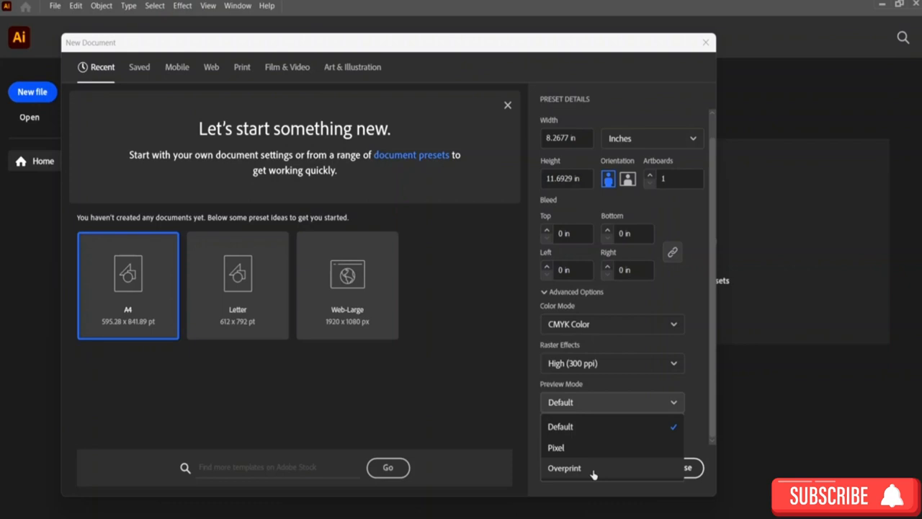
click(671, 404)
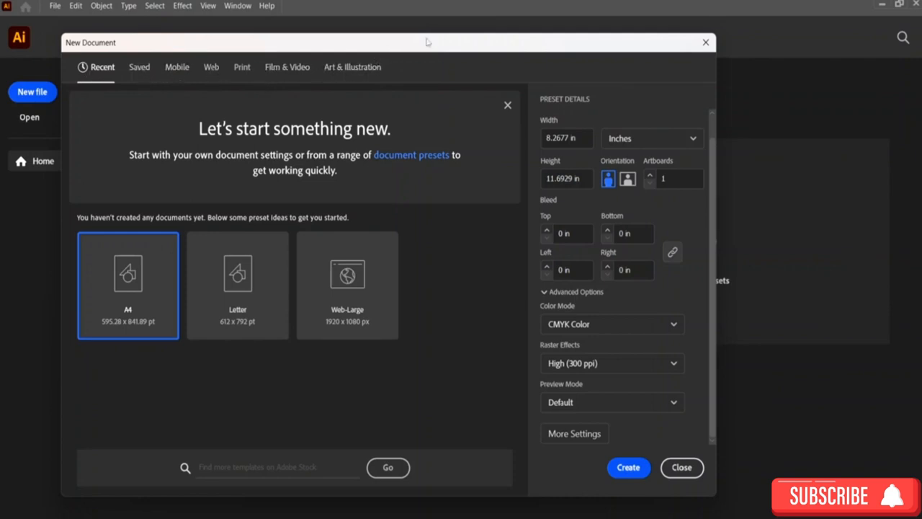
Step: Move the New Document dialog and browse the Saved and Mobile preset categories
drag(428, 36, 514, 32)
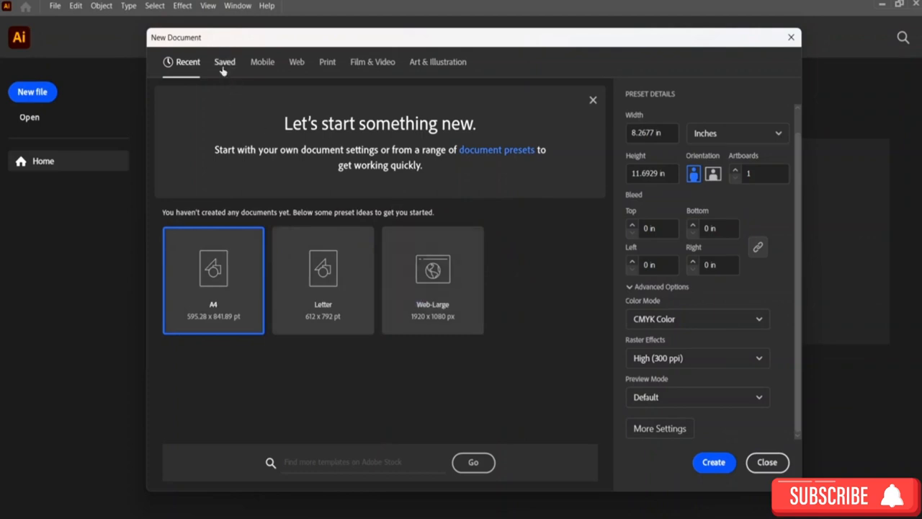
click(223, 64)
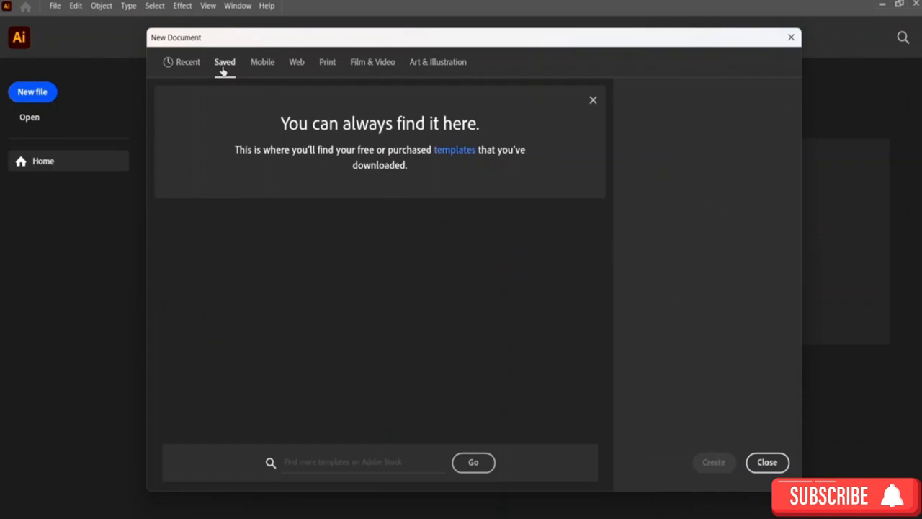
click(263, 67)
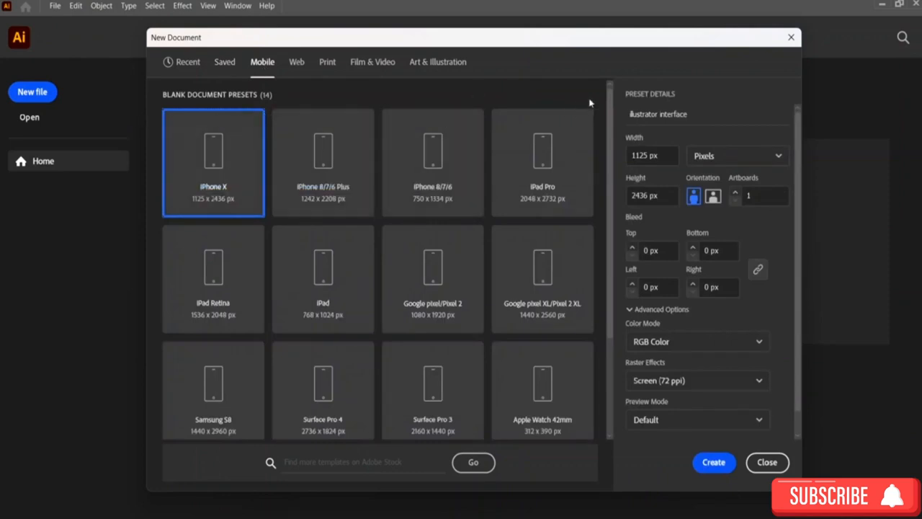
scroll(594, 103, down, 3)
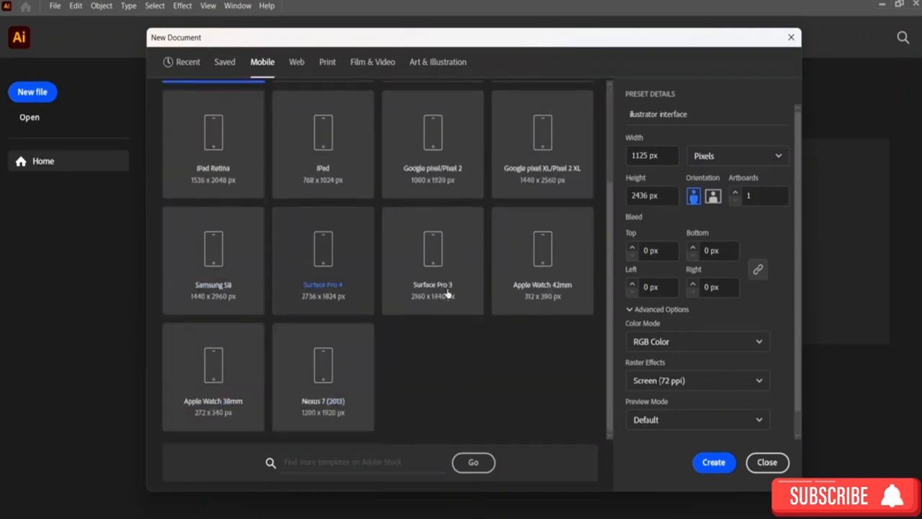
scroll(536, 283, up, 3)
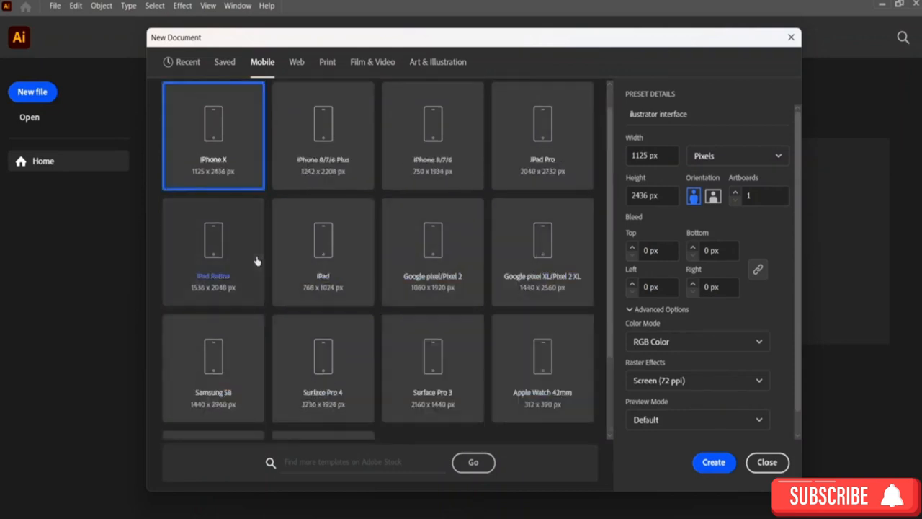
scroll(260, 259, up, 1)
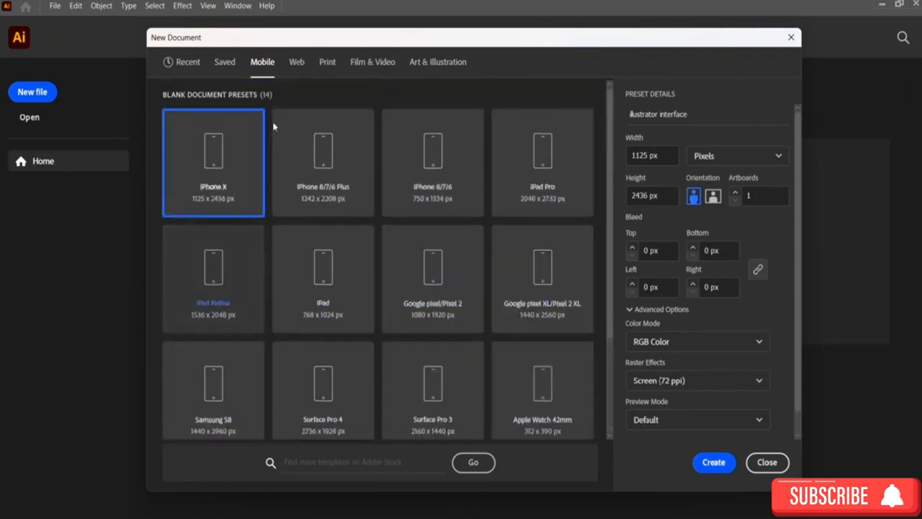
Step: Compare the Web and Print preset categories and their raster effects options
click(296, 65)
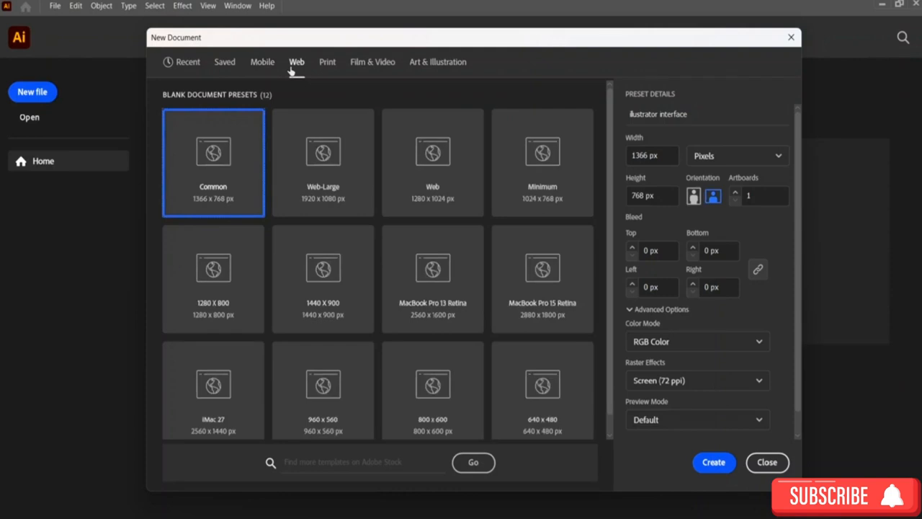
click(328, 65)
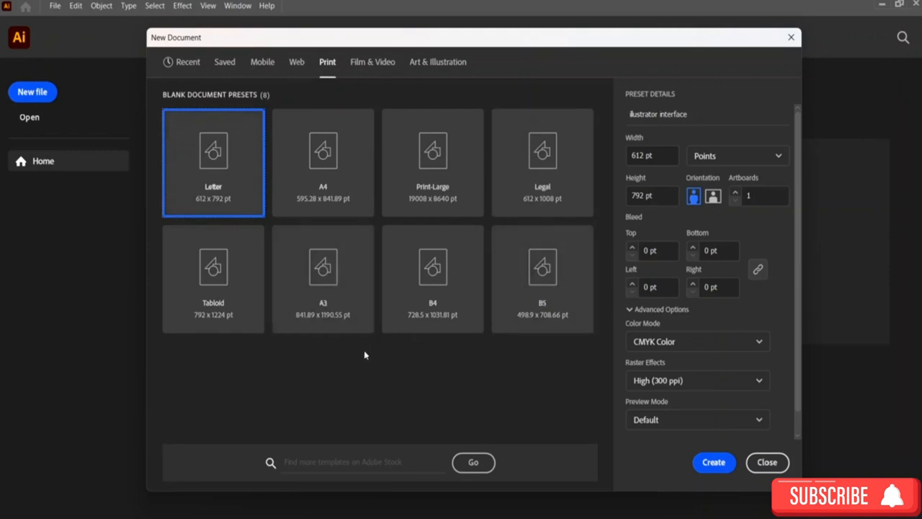
click(296, 65)
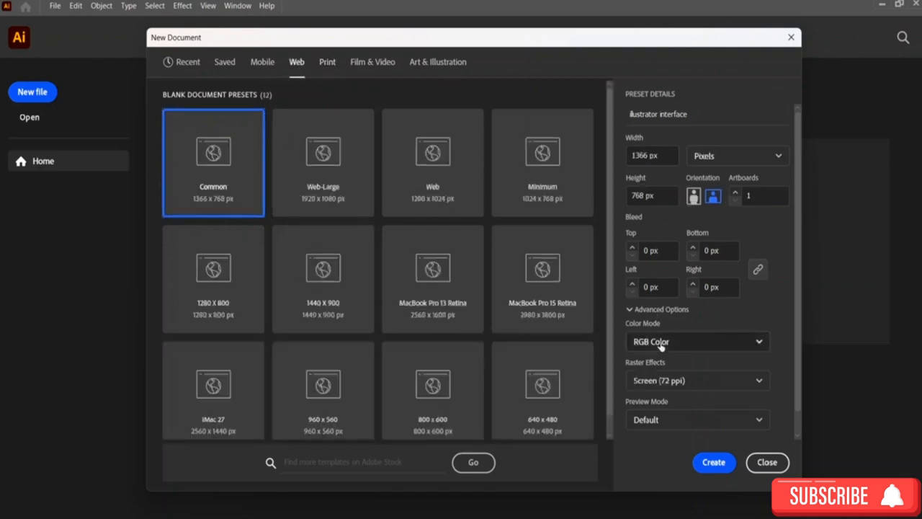
click(674, 384)
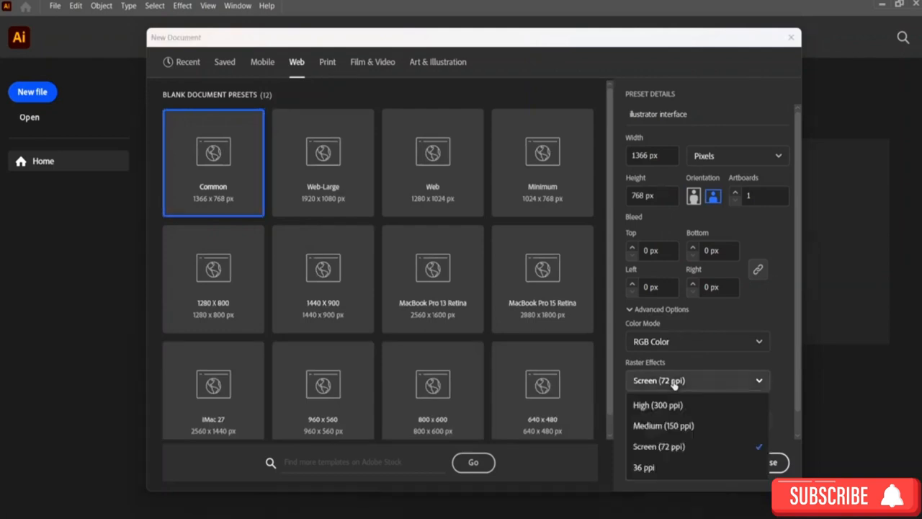
click(673, 382)
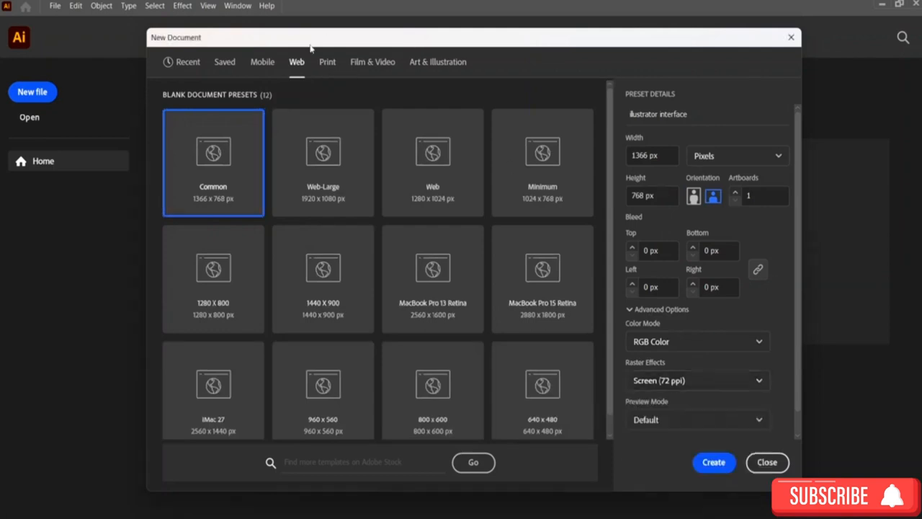
click(323, 64)
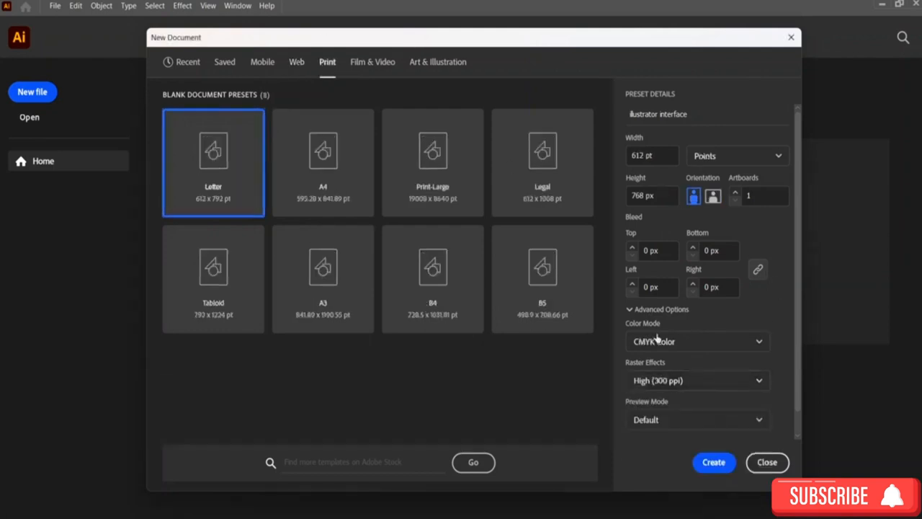
click(296, 63)
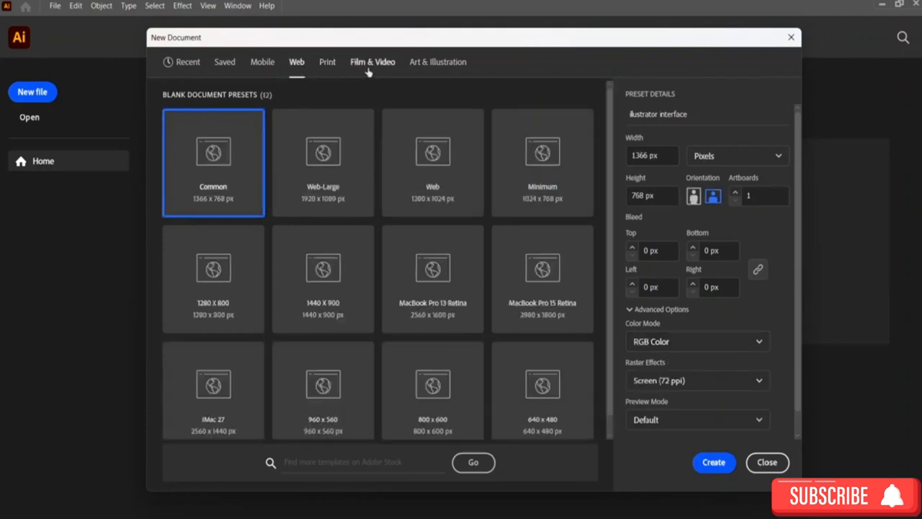
scroll(333, 238, down, 1)
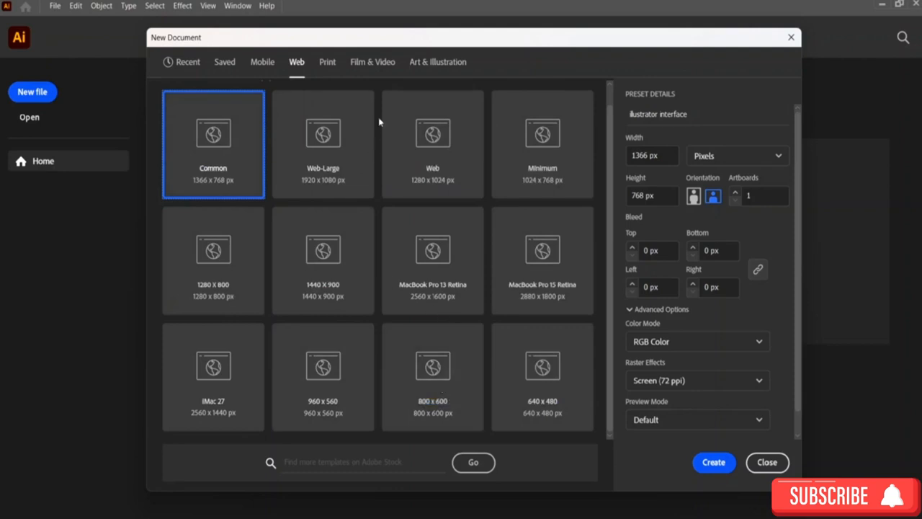
Step: Browse the Film & Video and Art & Illustration preset categories
click(372, 63)
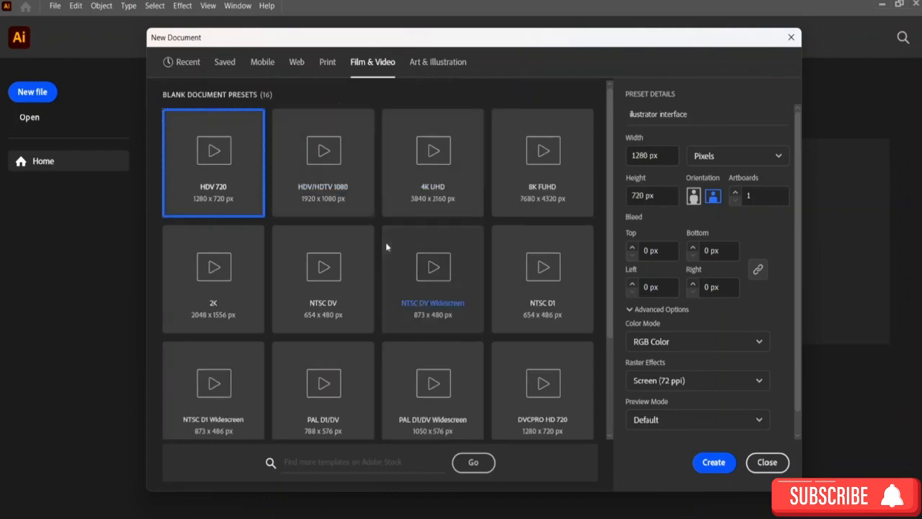
scroll(384, 247, down, 2)
scroll(391, 288, up, 2)
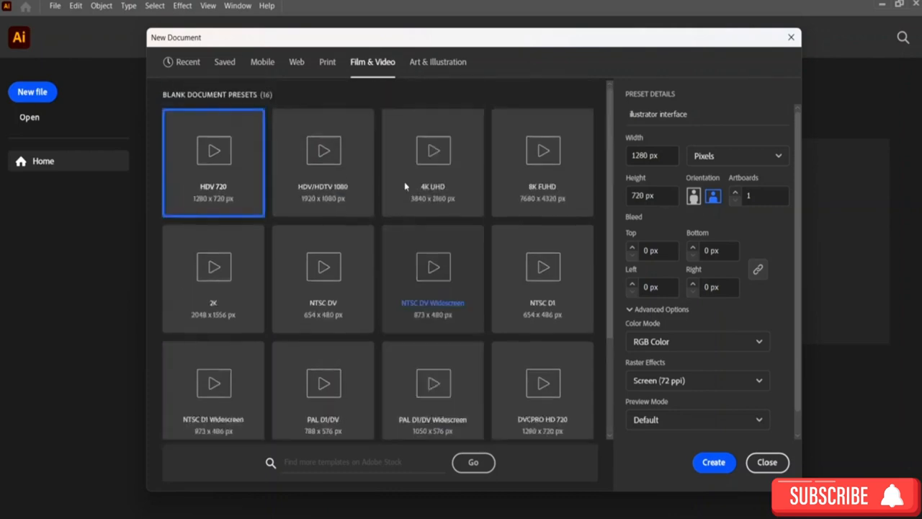
click(429, 65)
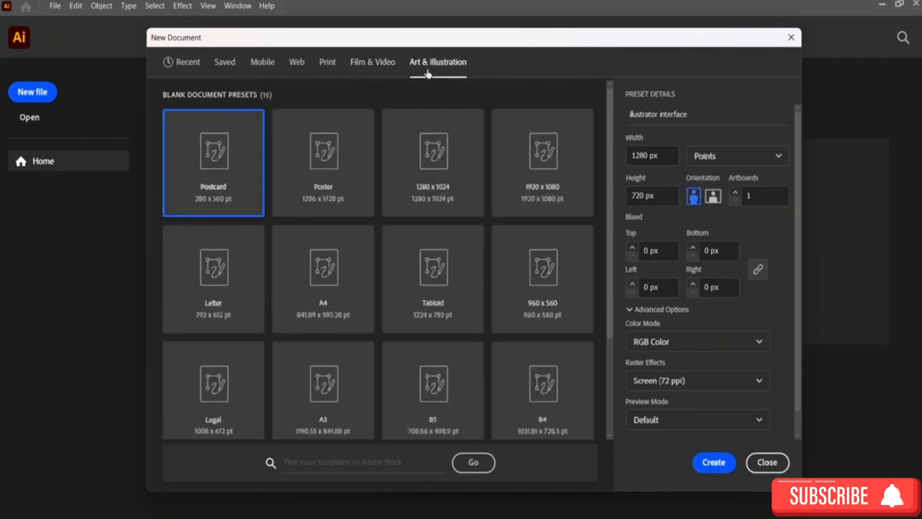
scroll(418, 148, down, 2)
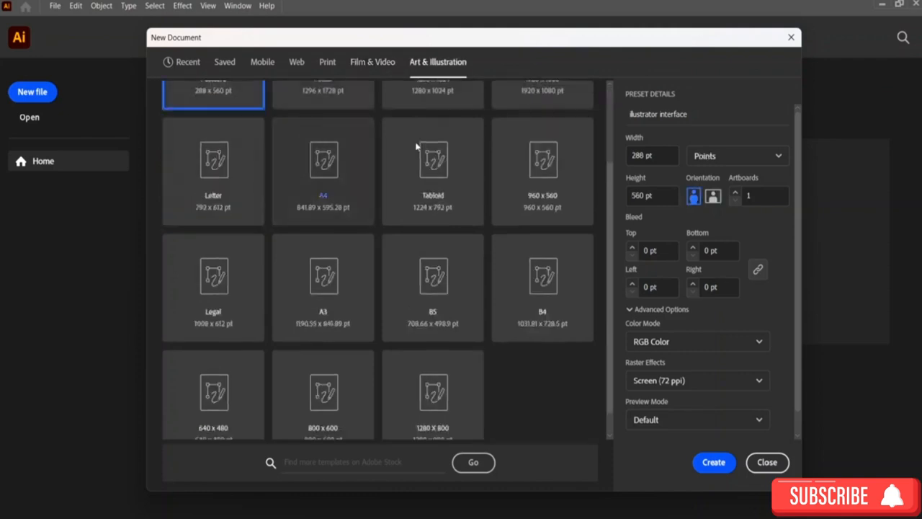
scroll(425, 288, down, 1)
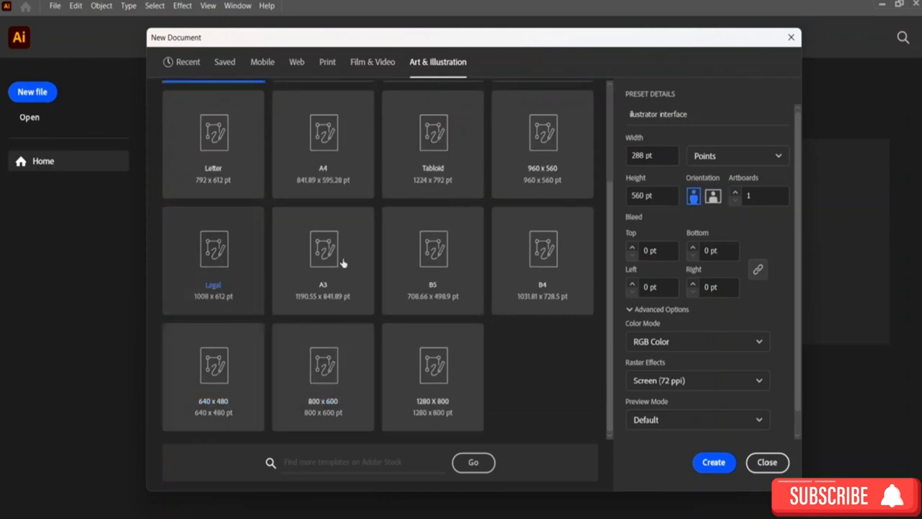
scroll(553, 268, up, 2)
scroll(552, 268, up, 1)
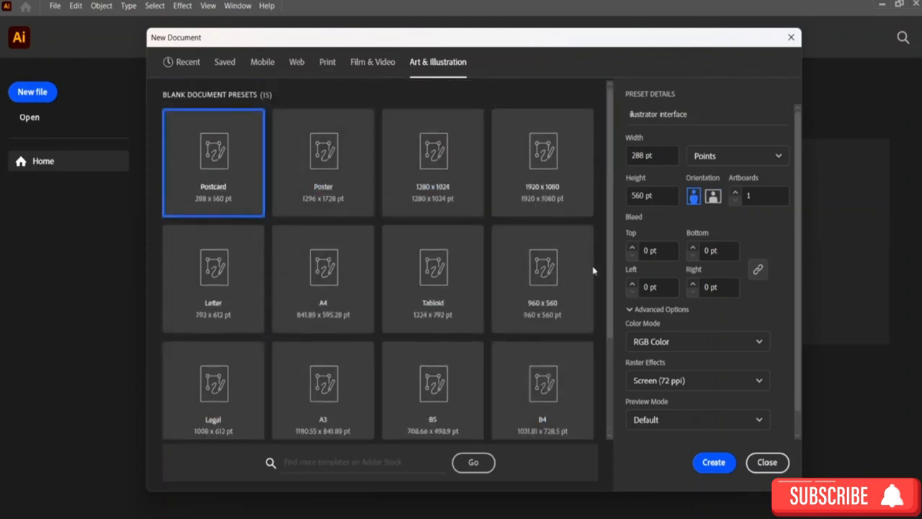
Step: Create the document from the Web category's Common 1366 × 768 px preset
click(298, 66)
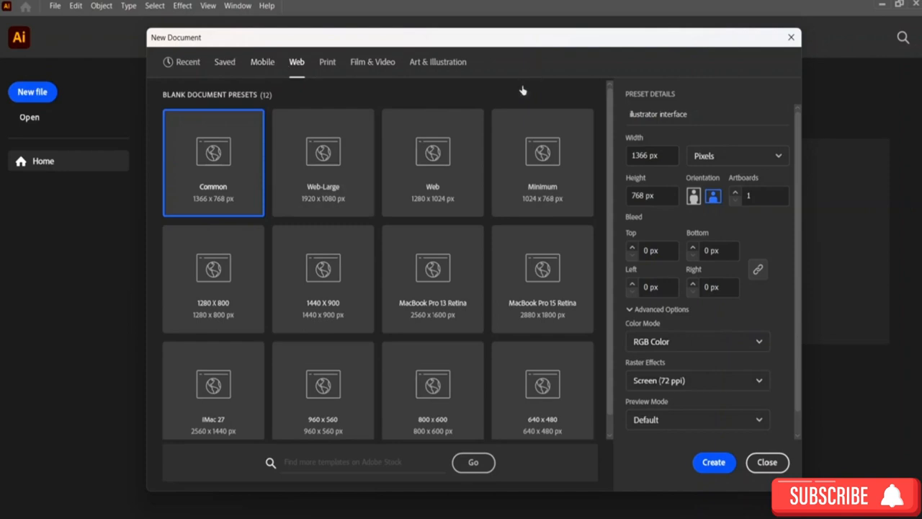
click(718, 464)
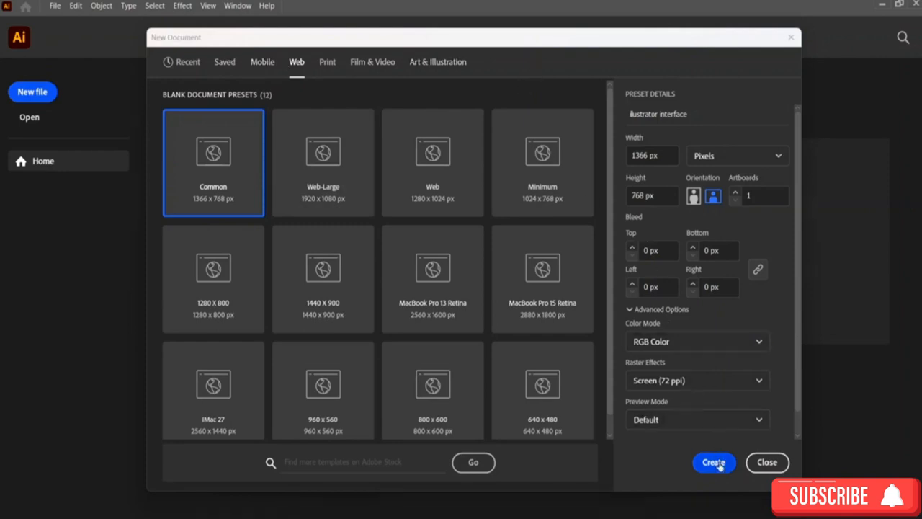
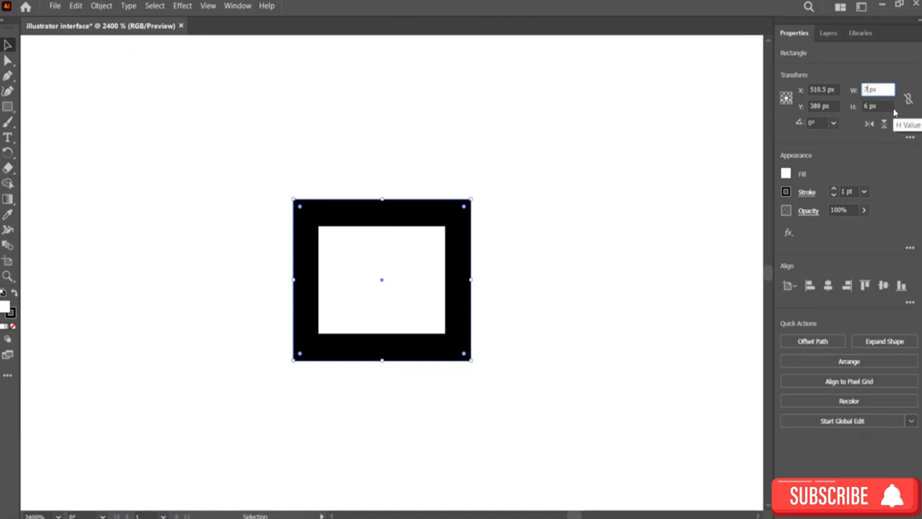
Step: Set the selected rectangle's width and height to 10 px, then deselect it
key(Return)
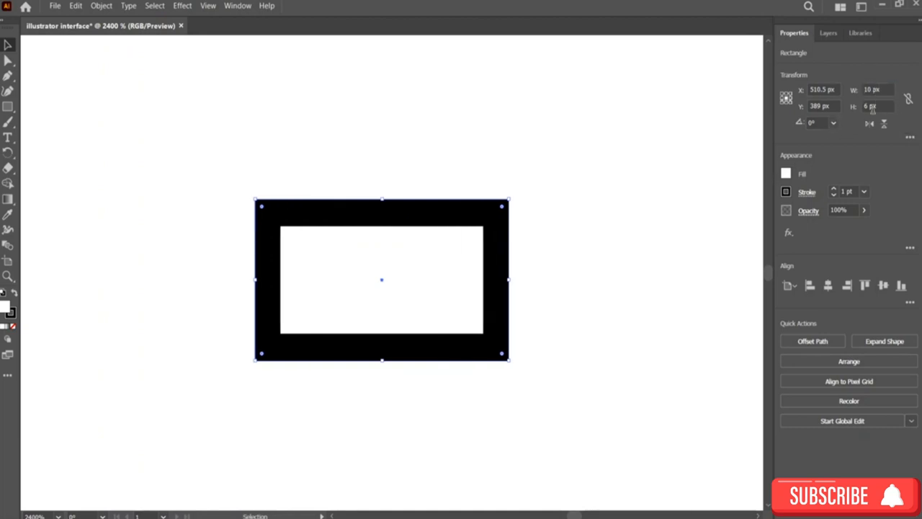
click(870, 105)
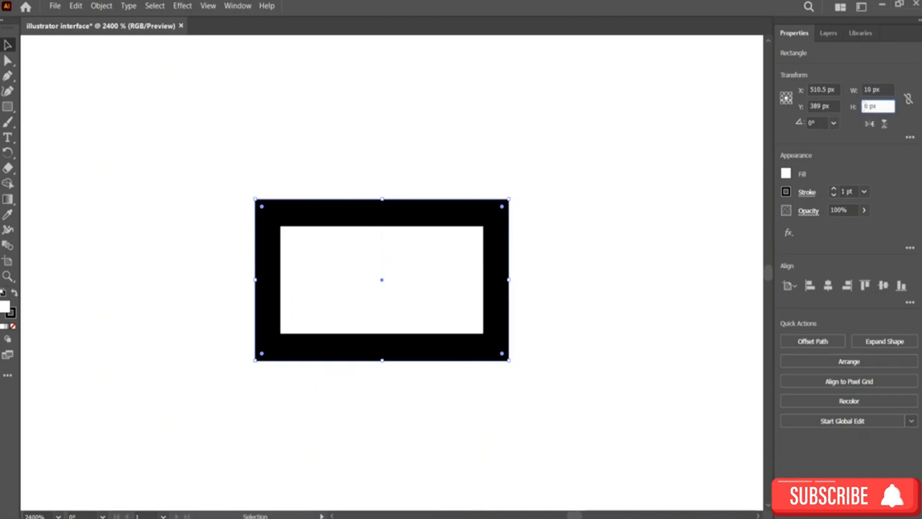
key(Return)
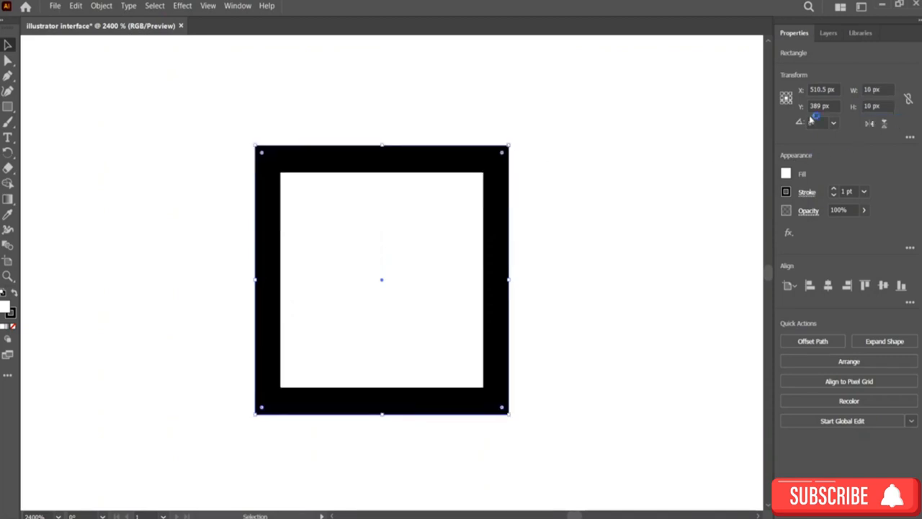
click(599, 190)
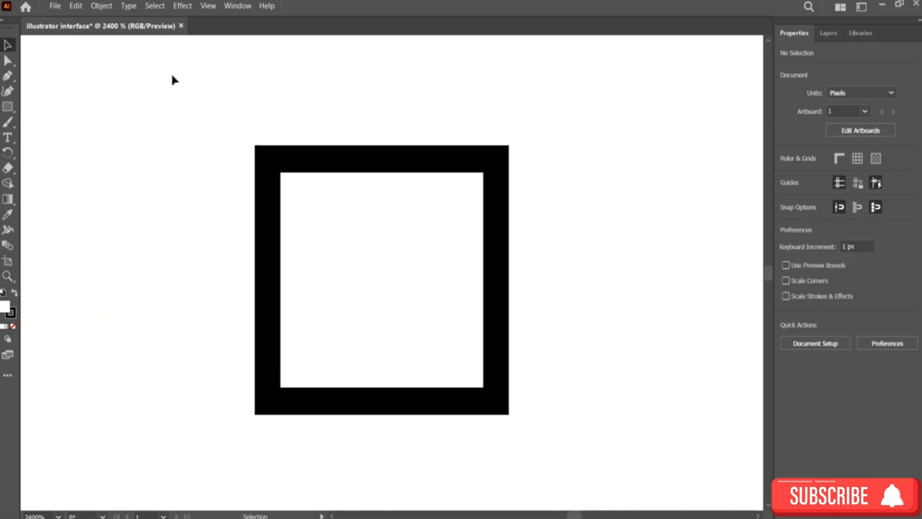
Step: Move the square frame to the right on the artboard
drag(420, 165, 580, 179)
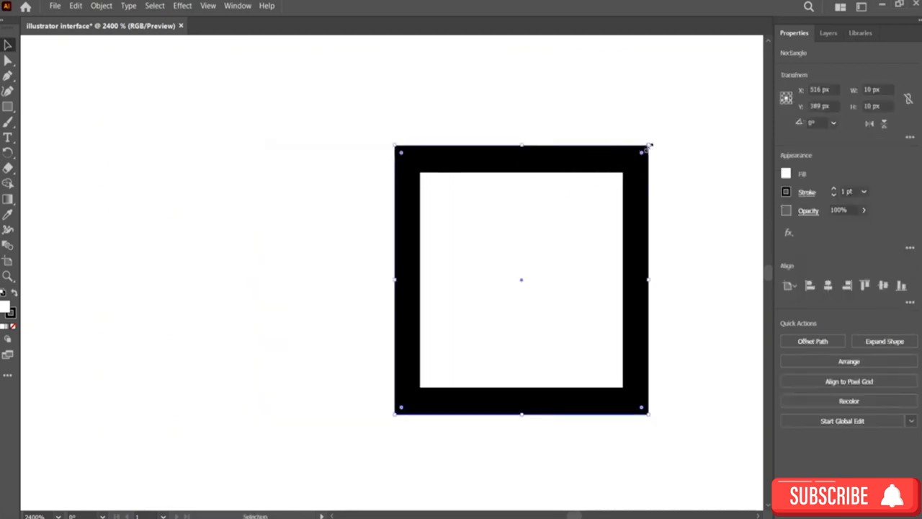
click(672, 157)
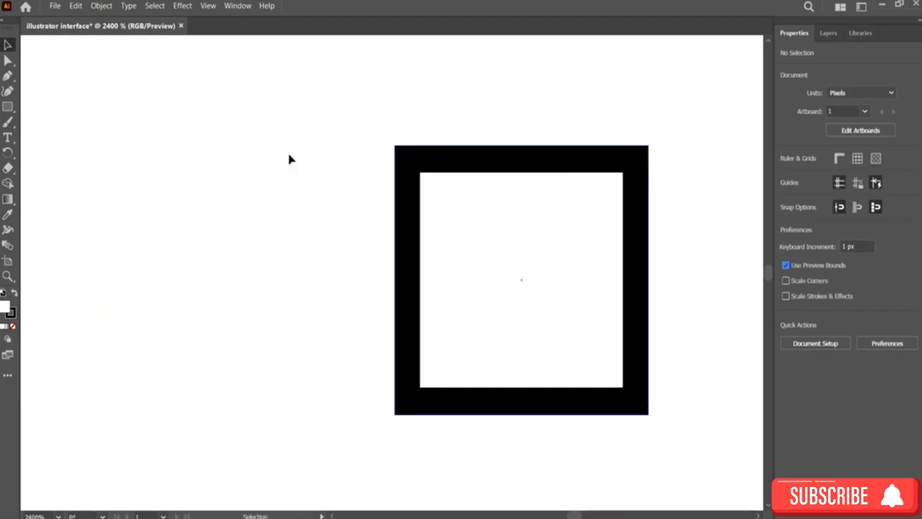
Step: Draw a second square rectangle to the left of the first frame
click(8, 107)
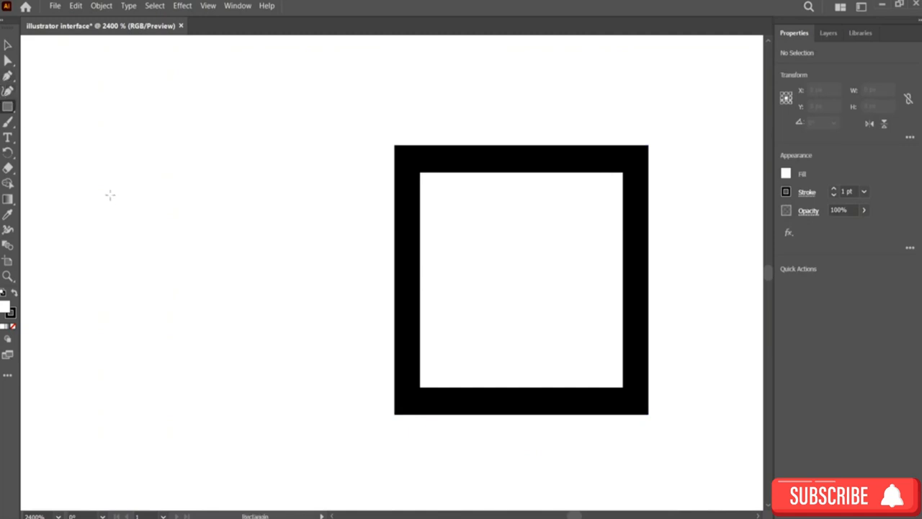
mouse_move(111, 195)
mouse_down()
mouse_move(295, 387)
mouse_move(331, 405)
mouse_up()
click(8, 45)
mouse_move(204, 221)
mouse_down()
mouse_move(247, 187)
mouse_move(252, 167)
mouse_up()
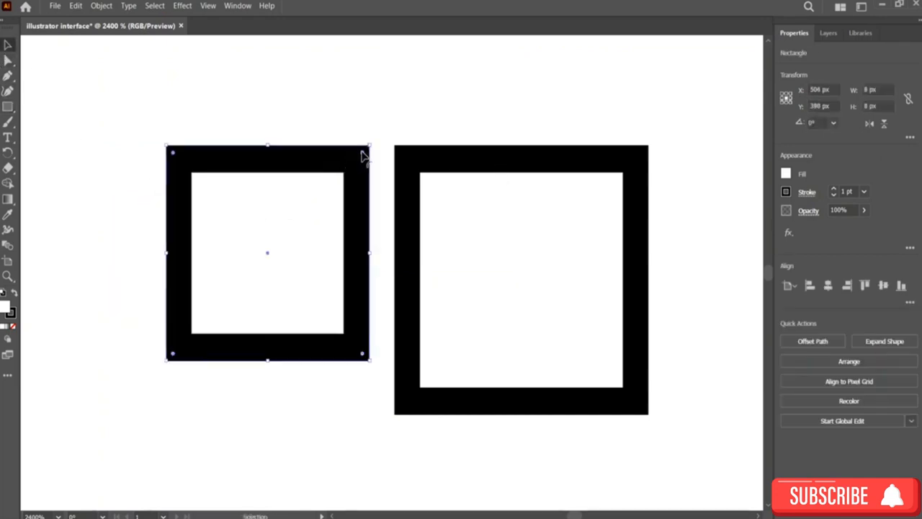
Step: Scale the second rectangle down to about 5 × 4 px
drag(362, 156, 293, 255)
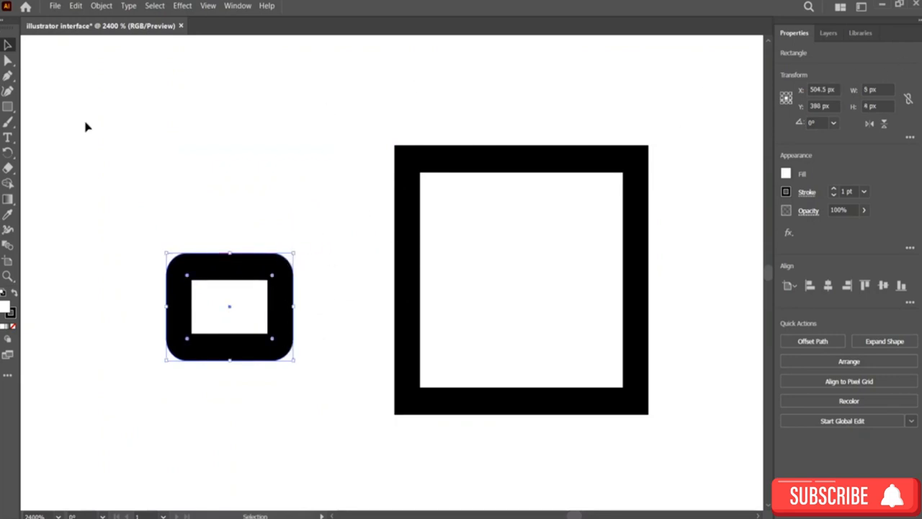
click(663, 130)
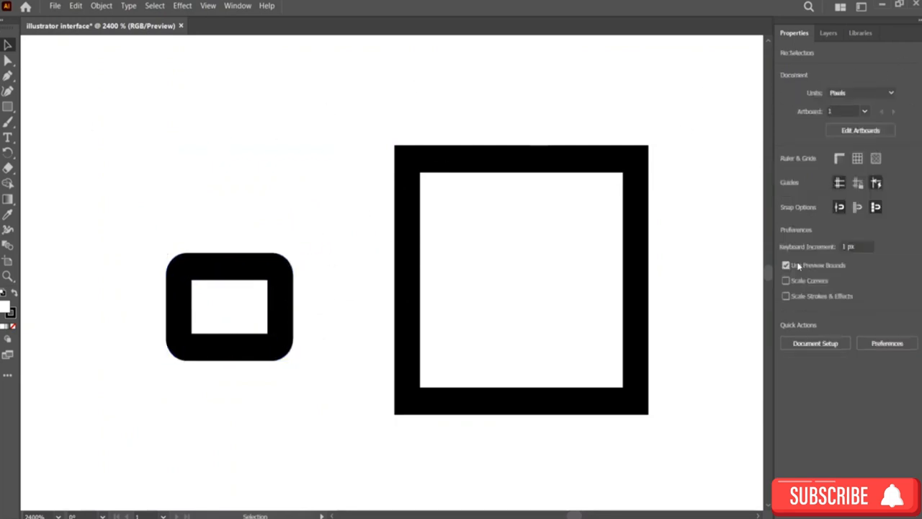
Step: Scale the second rectangle down to about 2 px and back up again
click(258, 276)
drag(295, 252, 223, 298)
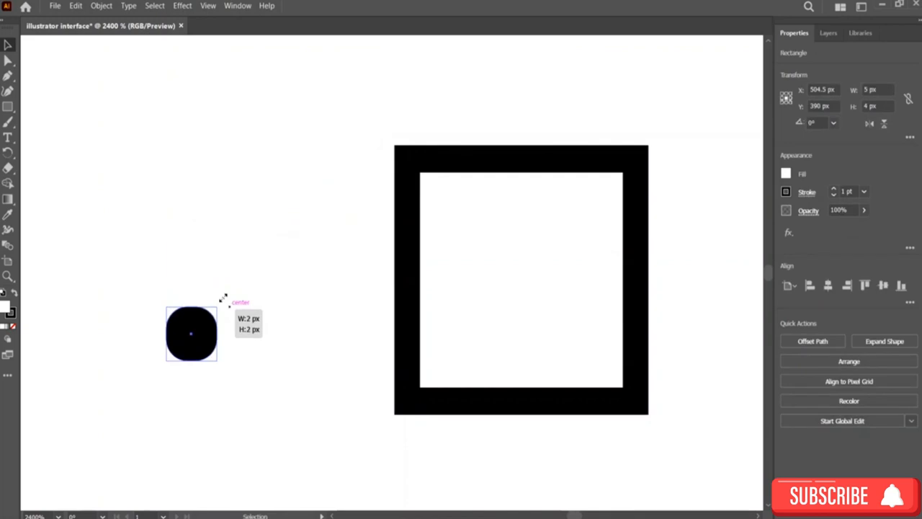
click(257, 300)
click(204, 324)
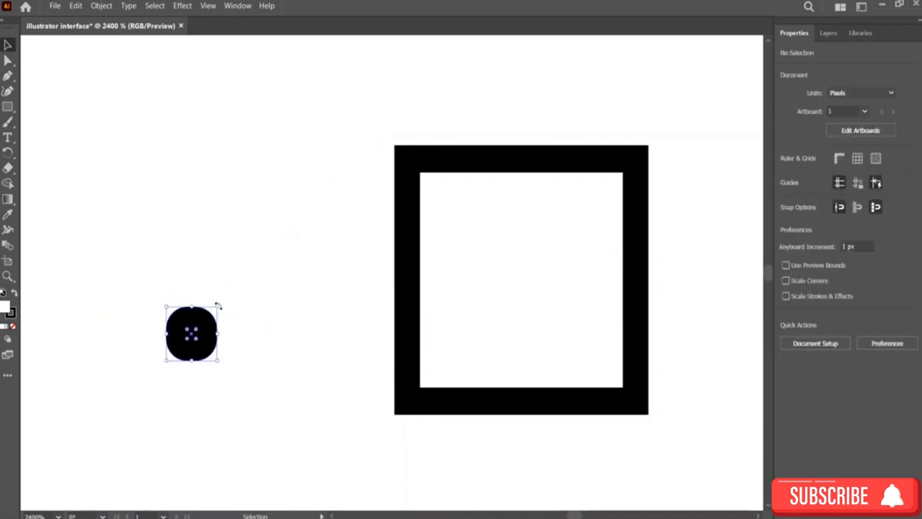
drag(220, 305, 442, 142)
click(434, 101)
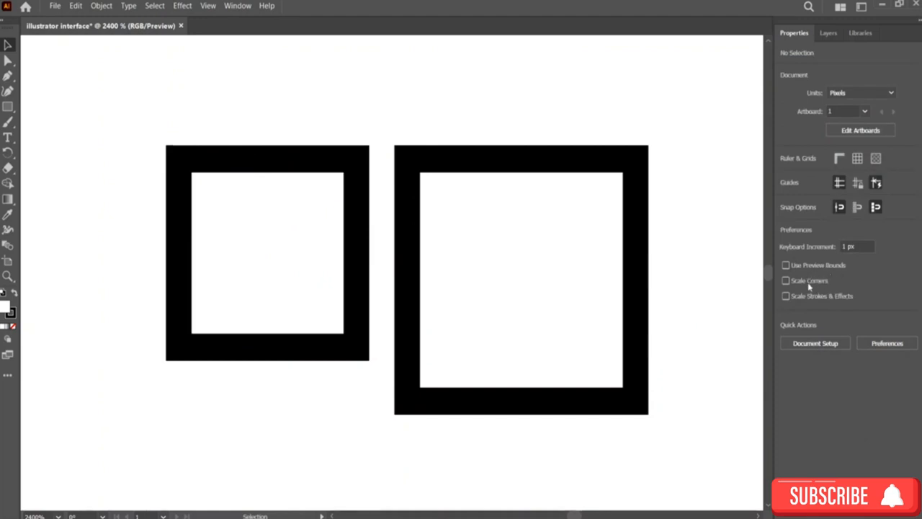
Step: Turn on Scale Corners and Scale Strokes & Effects
click(786, 280)
click(367, 171)
Step: Scale the second rectangle down to a small square
drag(368, 138, 312, 207)
drag(345, 175, 217, 308)
click(249, 327)
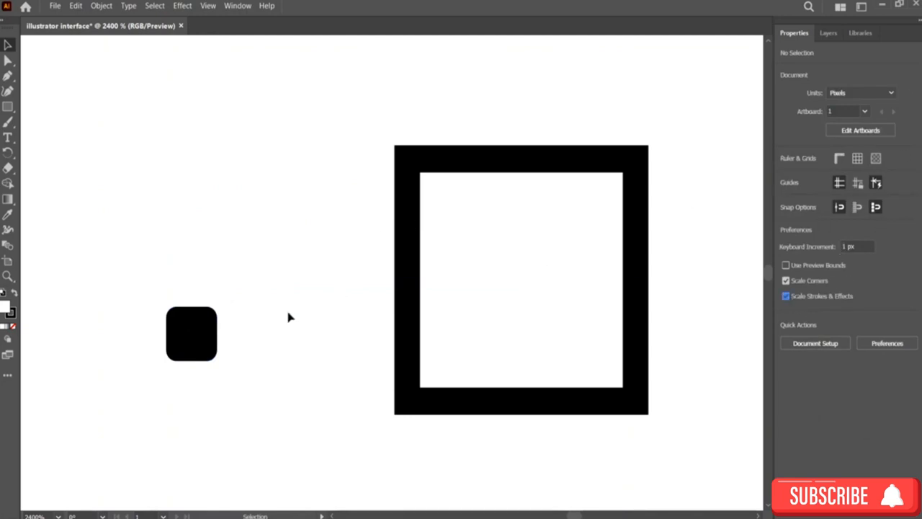
Step: Enlarge the small square again and remove its corner rounding
click(205, 345)
drag(216, 307, 348, 172)
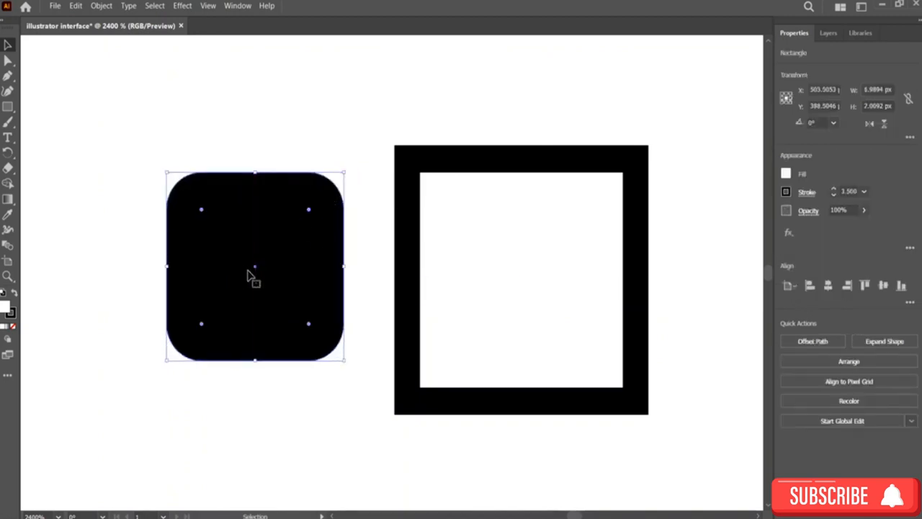
drag(312, 210, 342, 213)
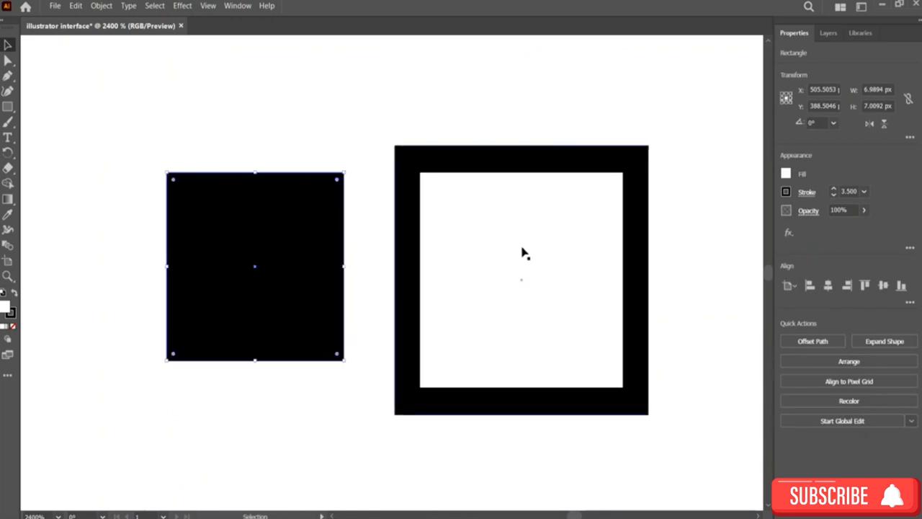
Step: Delete the second rectangle and move the remaining frame to the left
key(Delete)
mouse_move(531, 163)
mouse_down()
mouse_move(373, 157)
mouse_move(344, 144)
mouse_move(370, 143)
mouse_up()
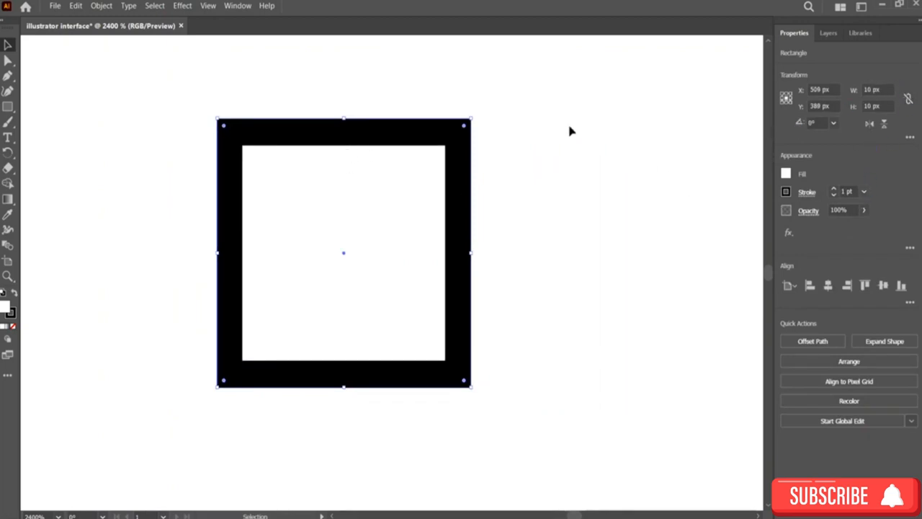
key(a)
key(v)
drag(325, 135, 261, 130)
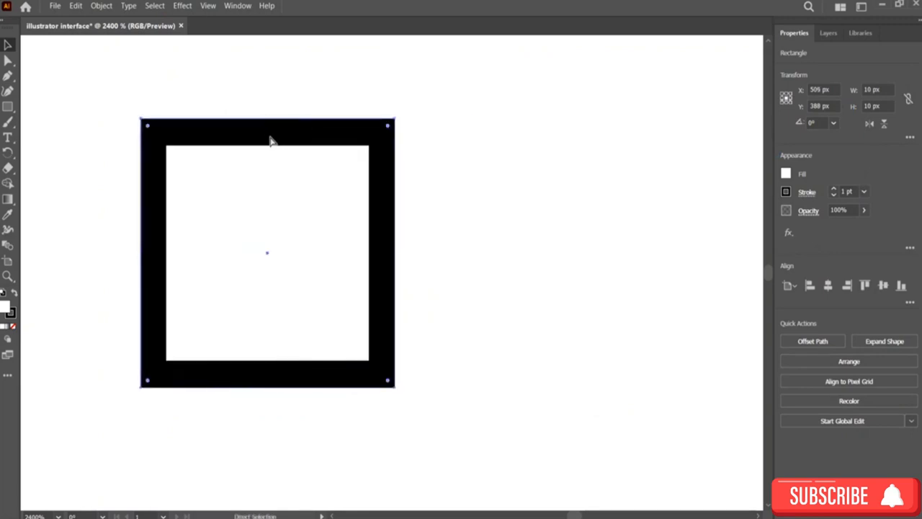
Step: Move the frame farther left and place a duplicate of it to its right
click(493, 197)
drag(266, 135, 246, 135)
click(424, 166)
drag(322, 144, 242, 136)
right_click(242, 134)
click(362, 171)
right_click(396, 165)
click(422, 200)
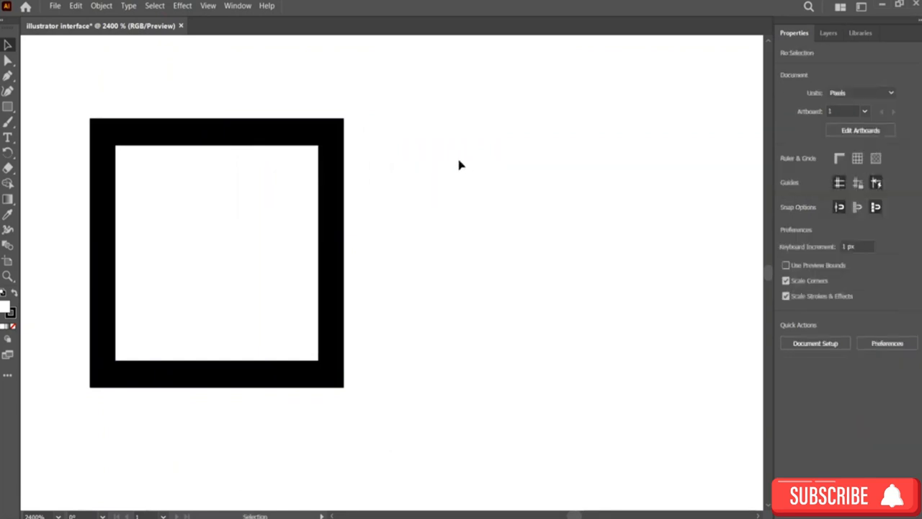
drag(418, 154, 529, 124)
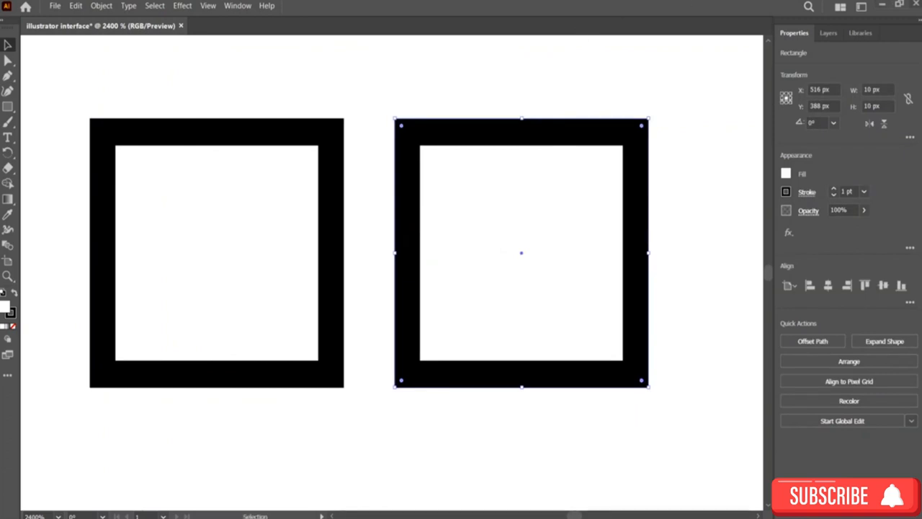
Step: Set the keyboard increment to 2 px
click(289, 137)
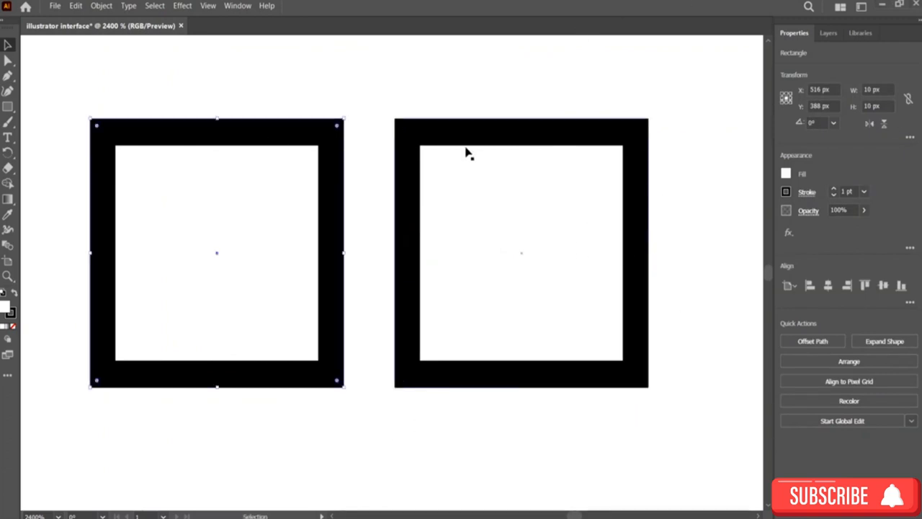
click(468, 152)
click(656, 100)
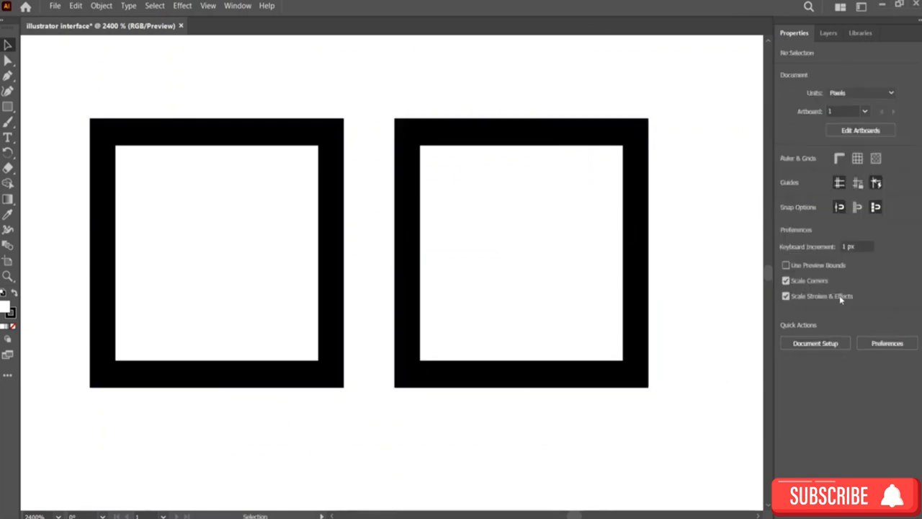
click(844, 247)
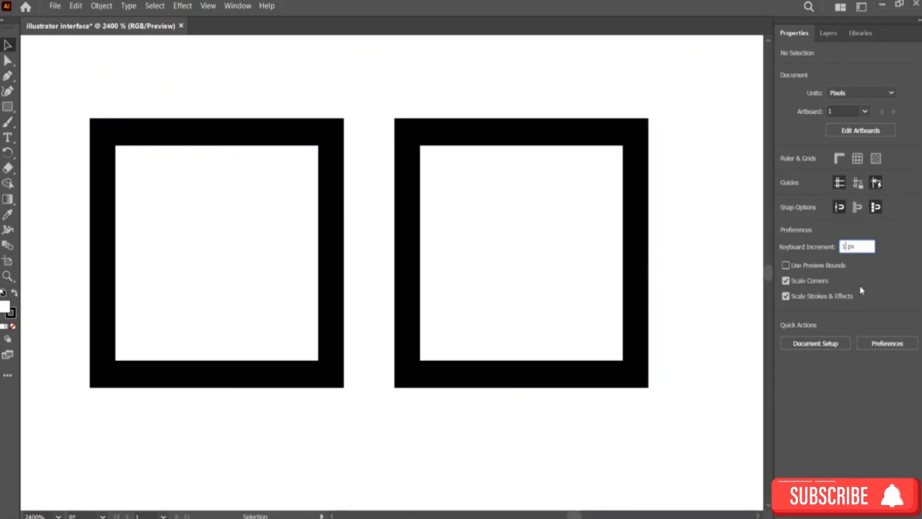
key(BackSpace)
text(2)
key(Return)
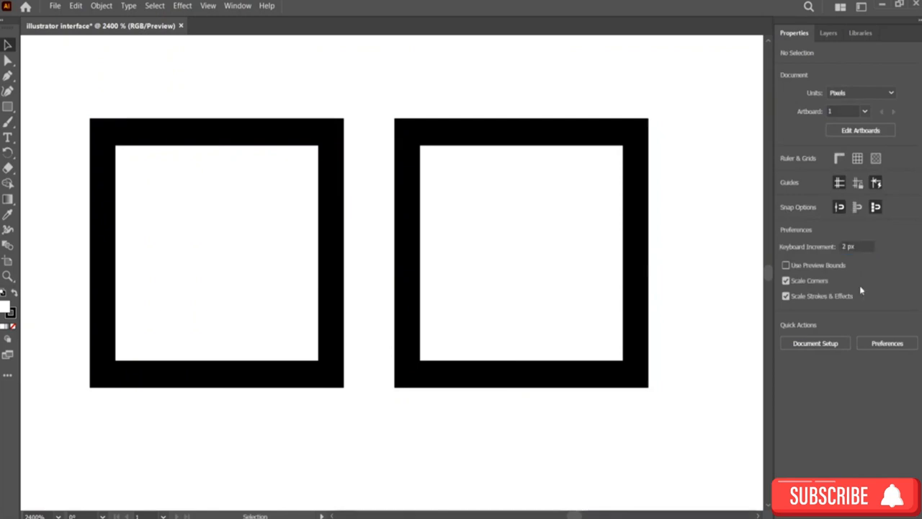
Step: Scale the right frame down to a small square with its stroke scaling along
click(533, 134)
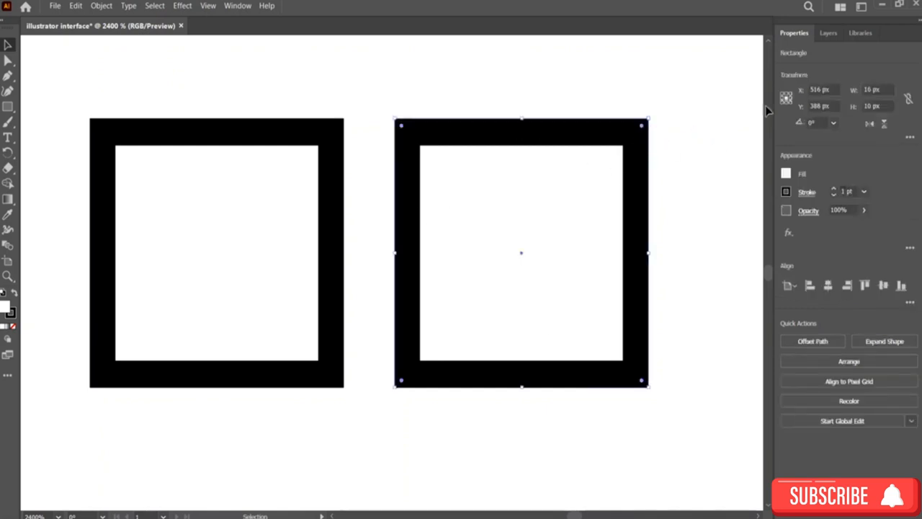
mouse_move(650, 117)
mouse_down()
mouse_move(531, 226)
mouse_move(498, 277)
mouse_up()
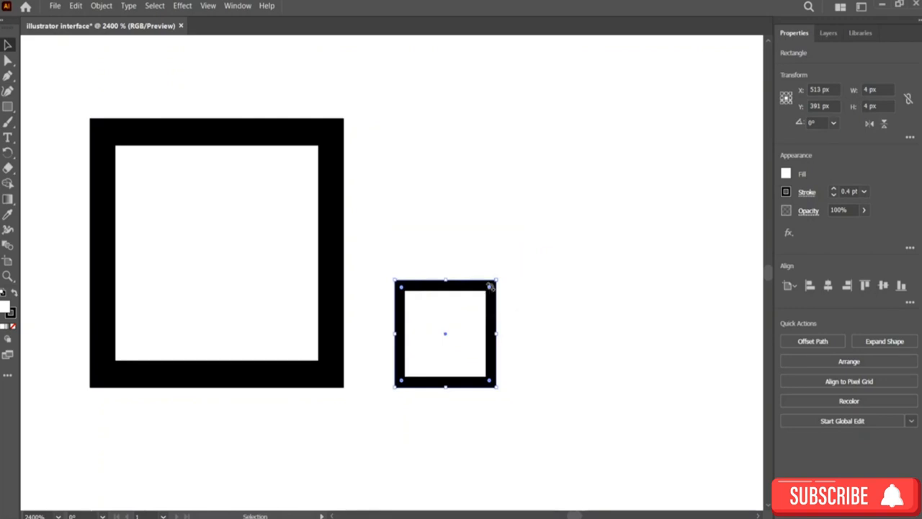
drag(498, 280, 421, 360)
click(430, 416)
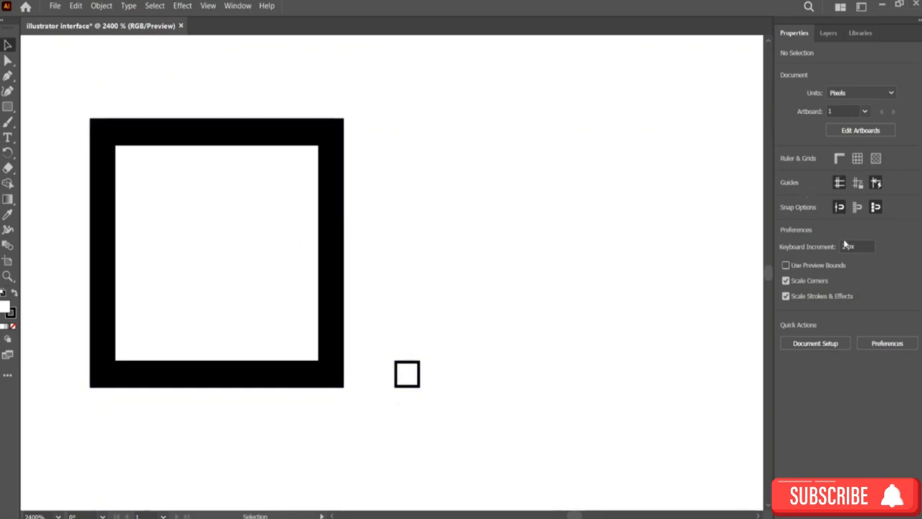
Step: Turn off Scale Strokes & Effects and scale the left frame down
click(786, 296)
click(339, 129)
drag(342, 119, 331, 331)
click(663, 252)
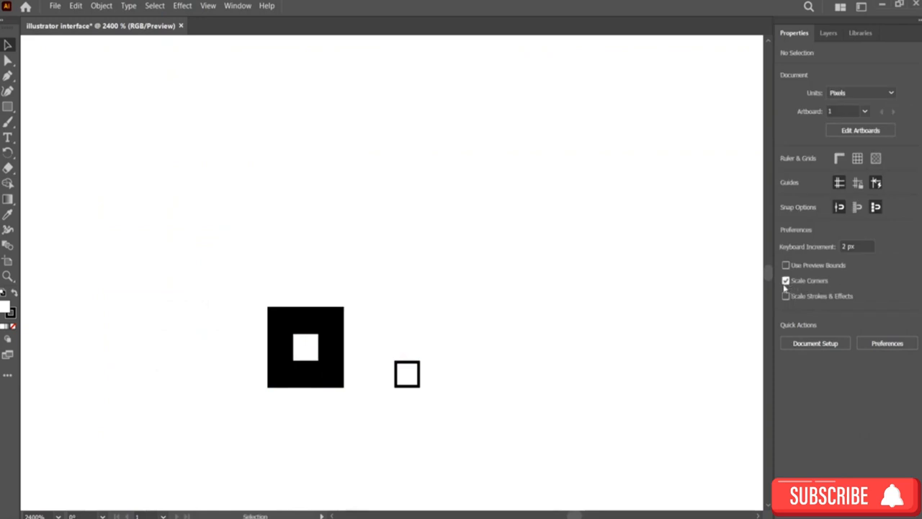
Step: Turn off Scale Corners and open Document Setup
click(793, 284)
click(816, 345)
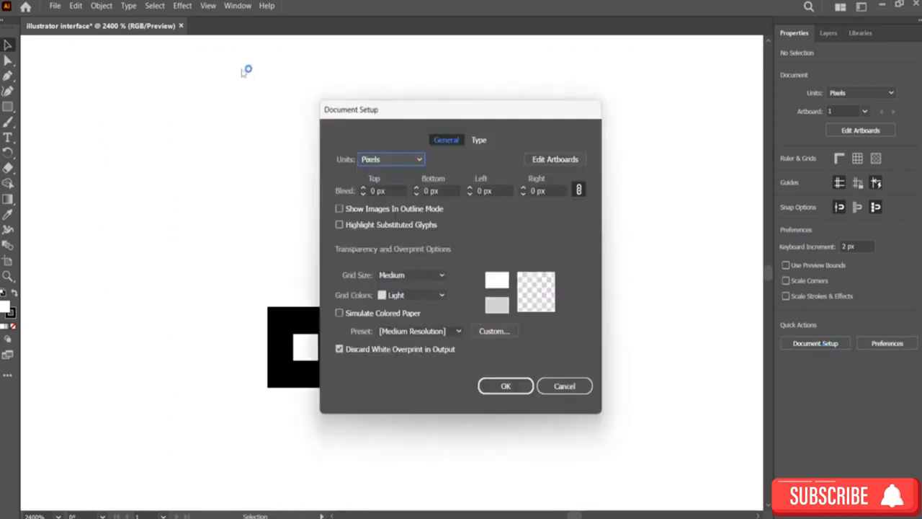
drag(386, 103, 467, 44)
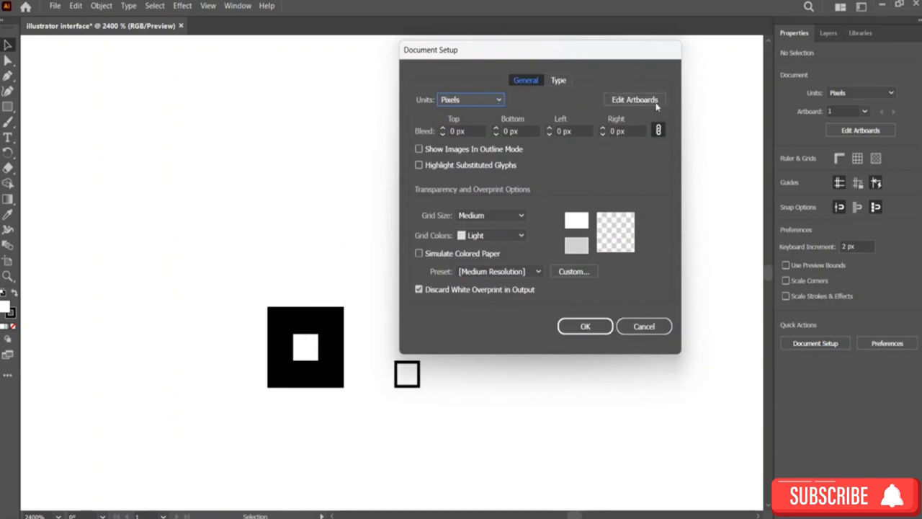
Step: Review the Document Setup grid, transparency preset and Type export options, then close the dialog
click(496, 222)
click(497, 222)
click(502, 235)
click(503, 236)
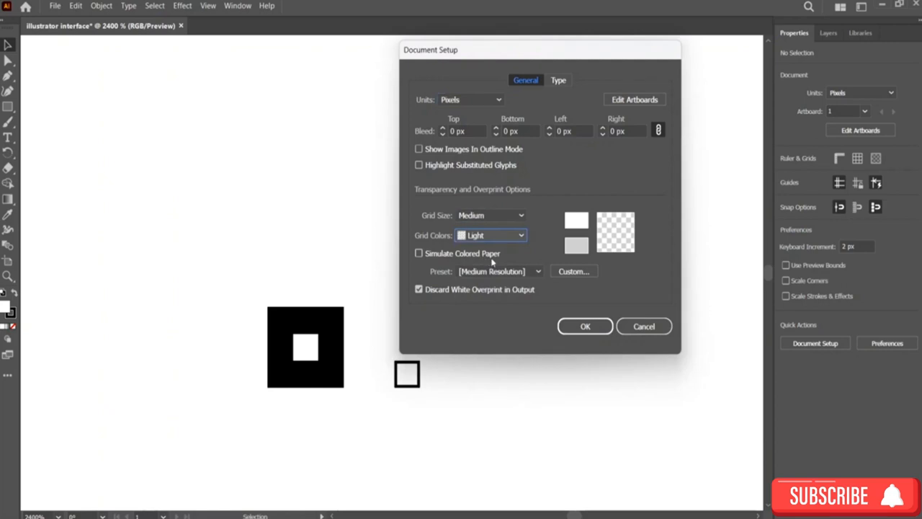
click(539, 271)
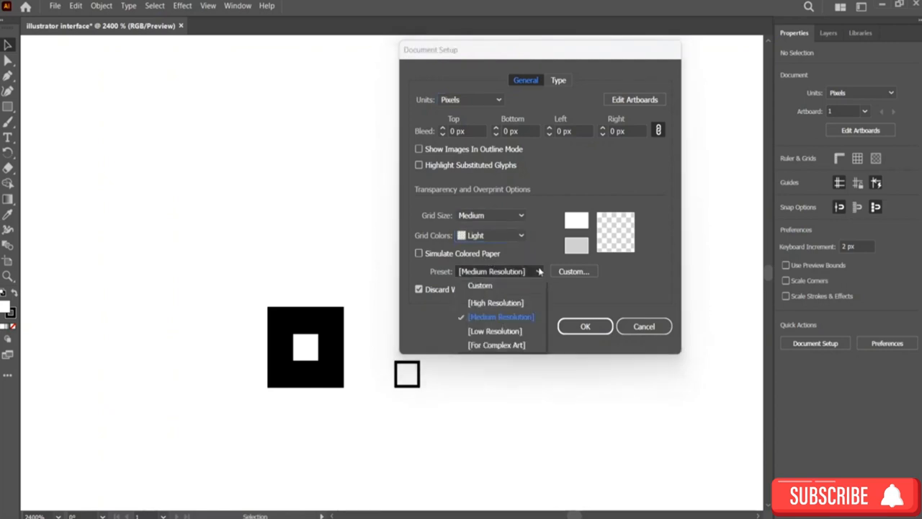
click(563, 293)
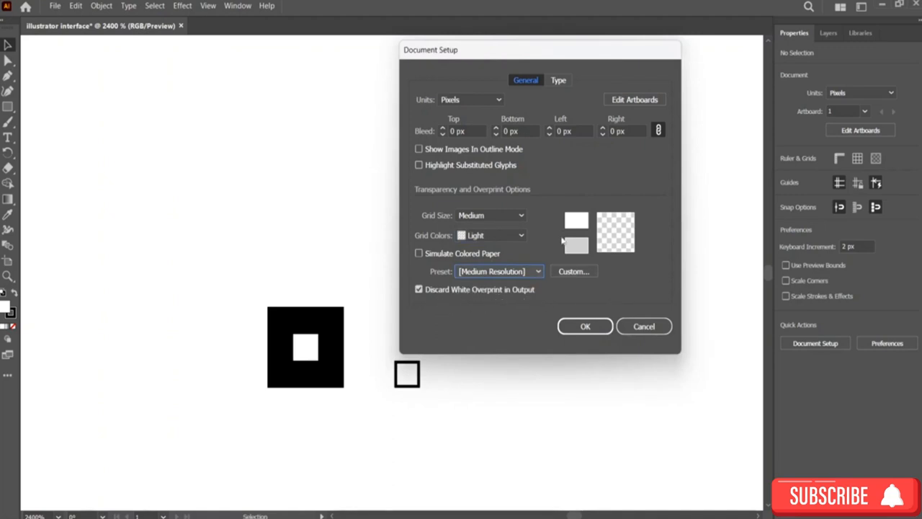
click(556, 80)
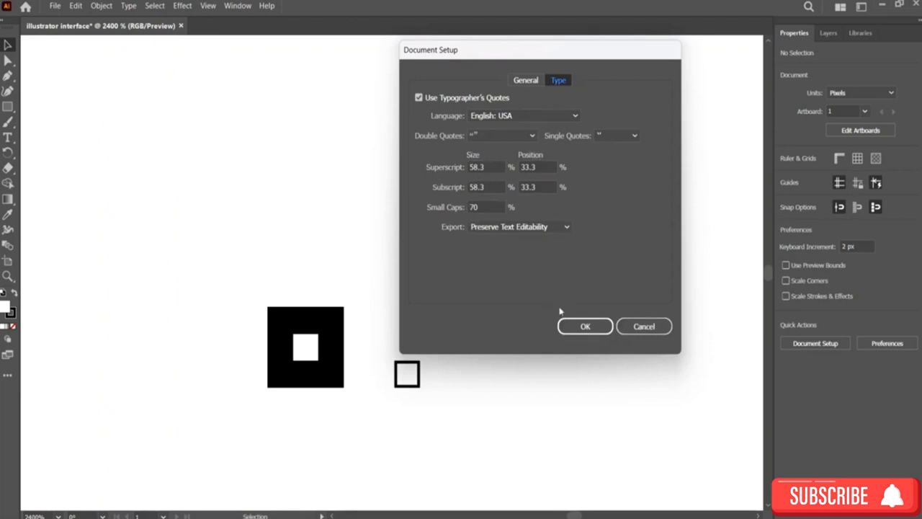
click(532, 228)
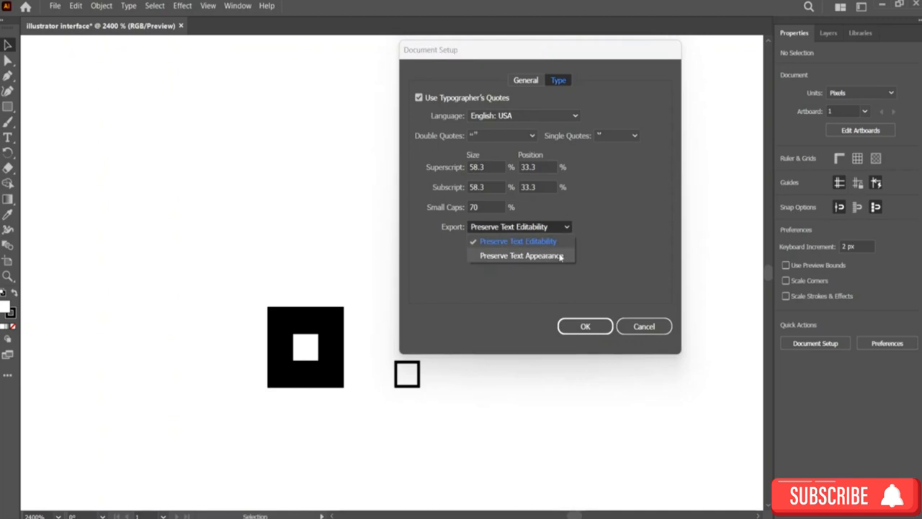
click(587, 273)
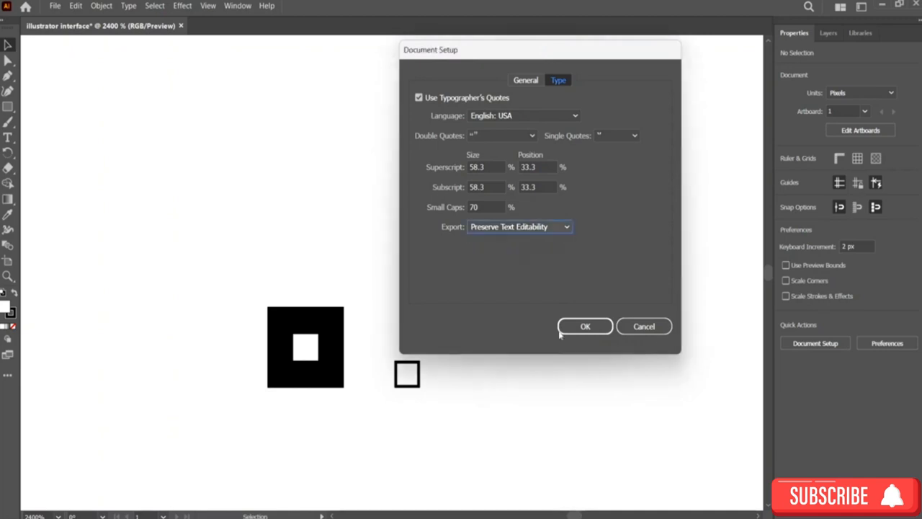
click(584, 327)
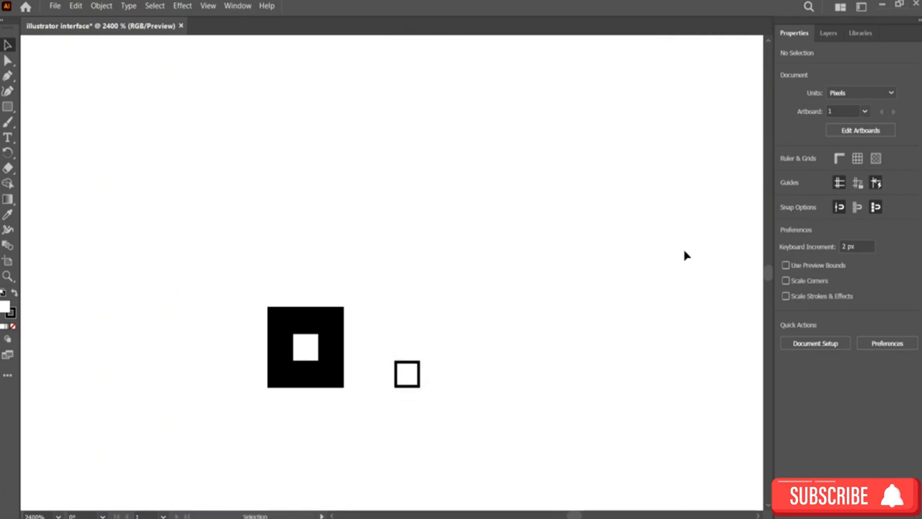
Step: Open the Preferences dialog and reposition it
click(903, 343)
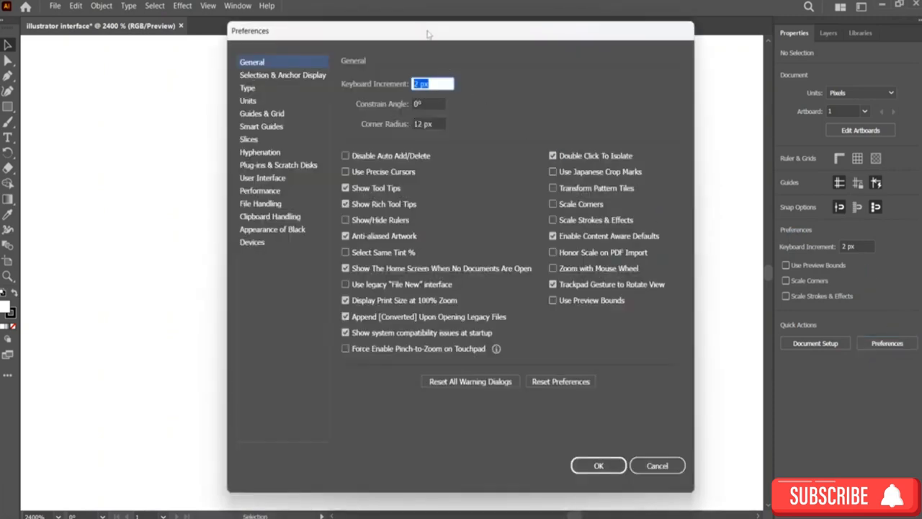
drag(430, 32, 513, 35)
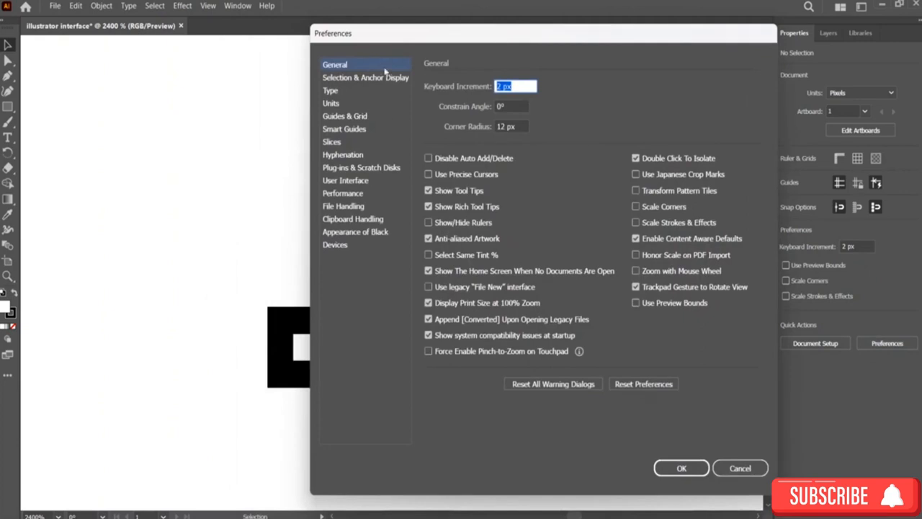
drag(415, 40, 441, 32)
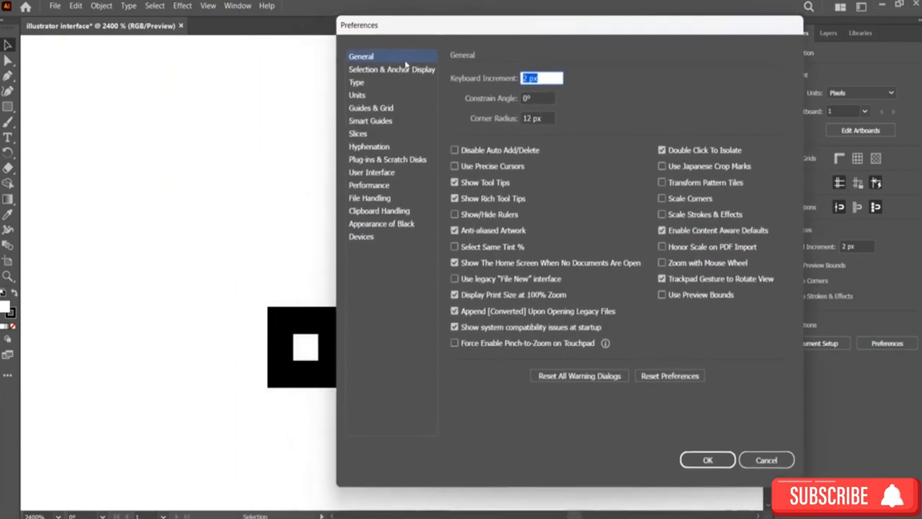
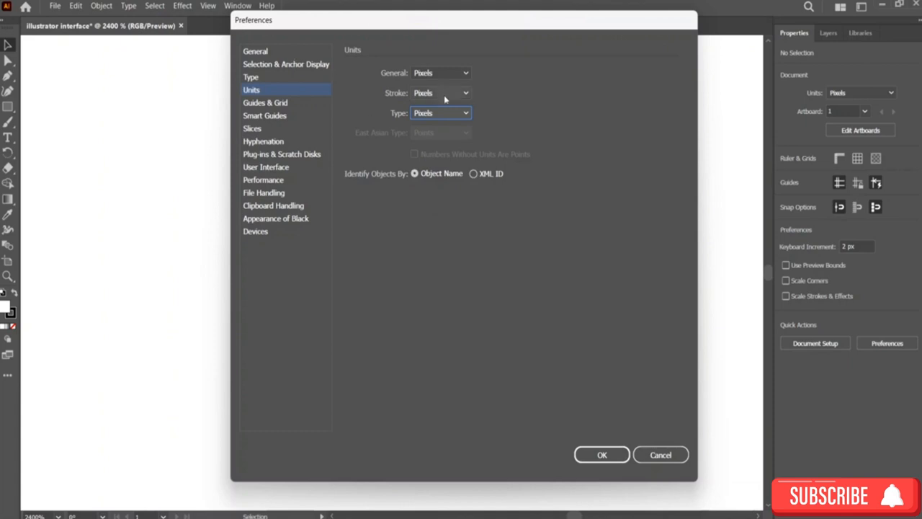
Step: Review the Guides & Grid preferences, including the guide and grid style options
click(274, 103)
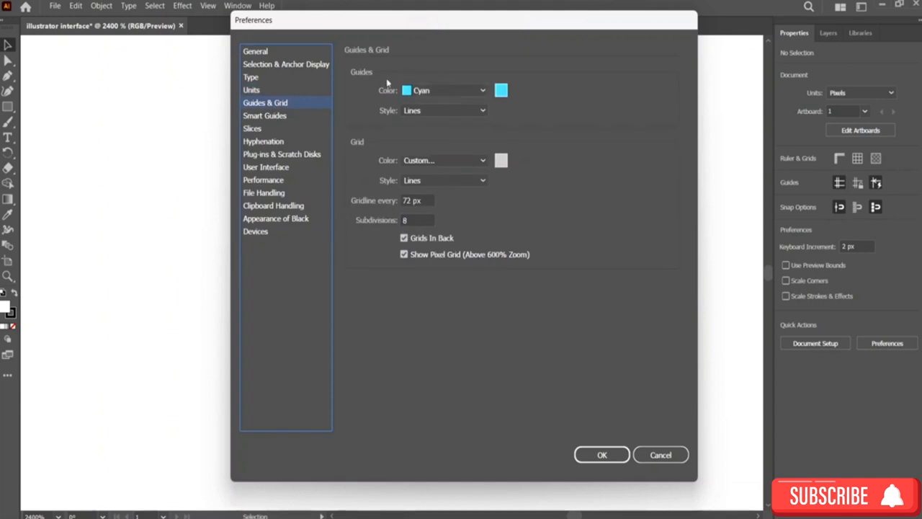
click(451, 111)
click(451, 111)
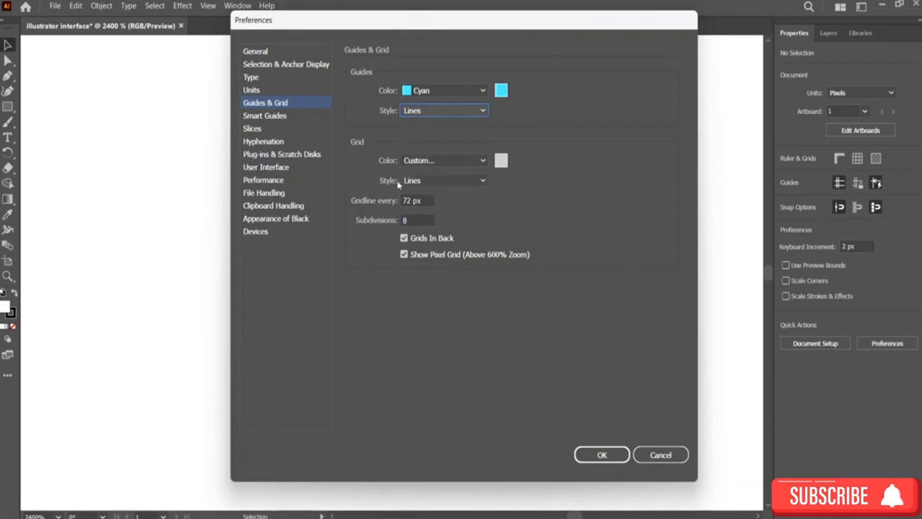
click(435, 181)
click(438, 181)
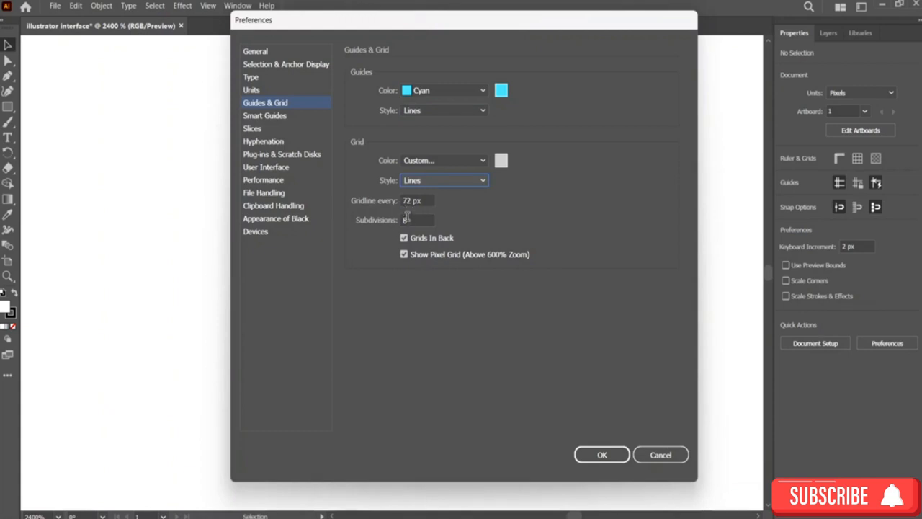
Step: Open the Smart Guides preferences, reposition the dialog, and browse the Construction Guides angle presets
click(266, 118)
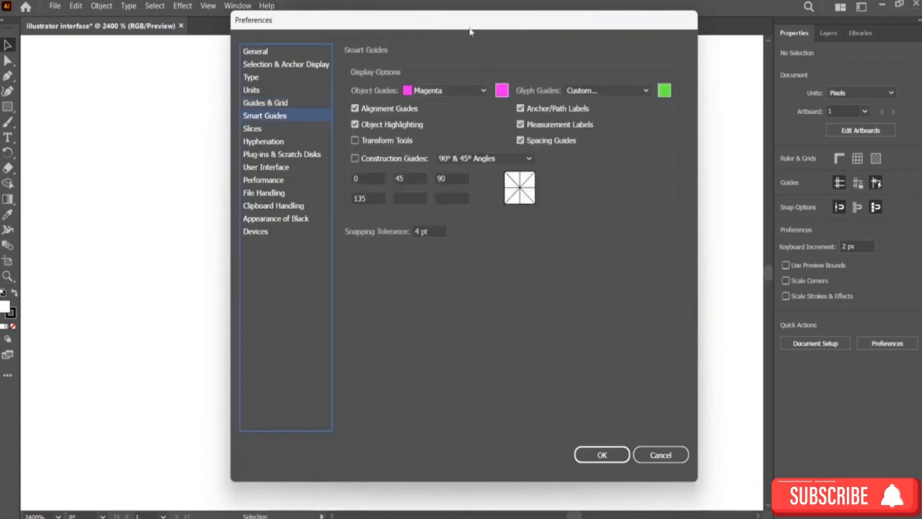
drag(473, 27, 432, 31)
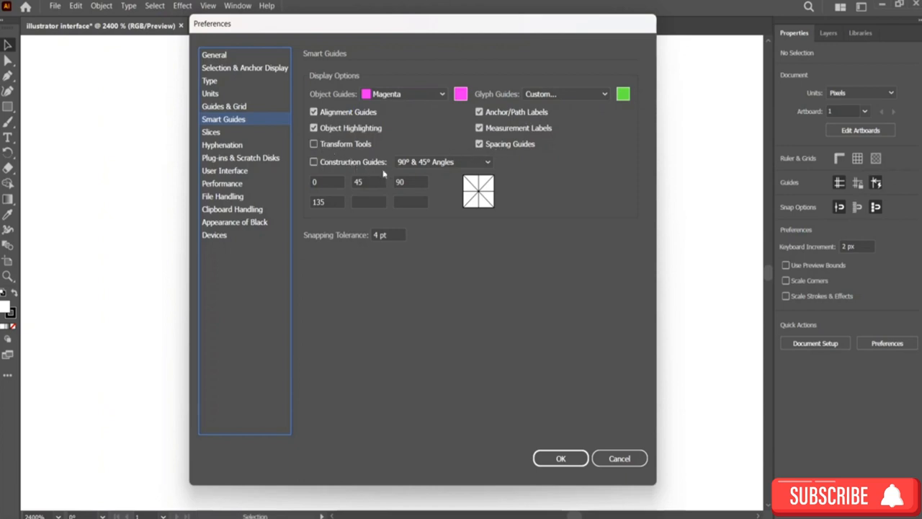
click(435, 162)
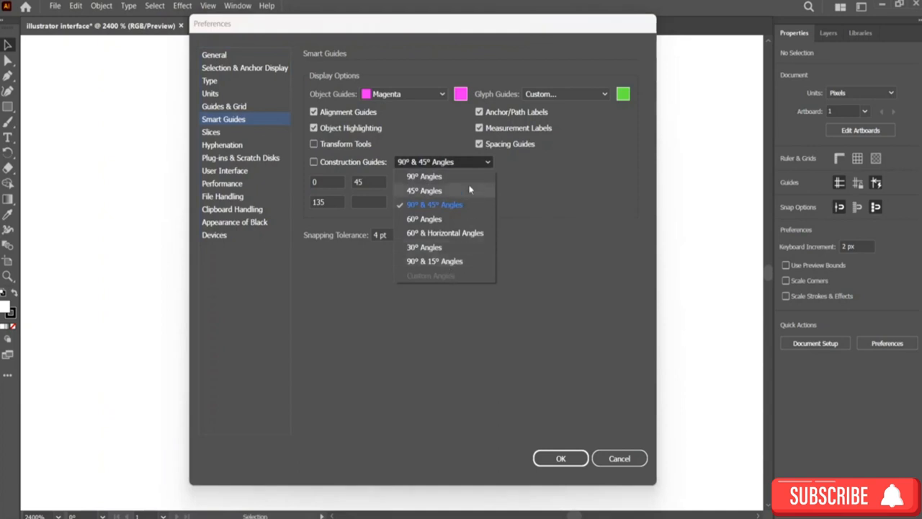
click(575, 164)
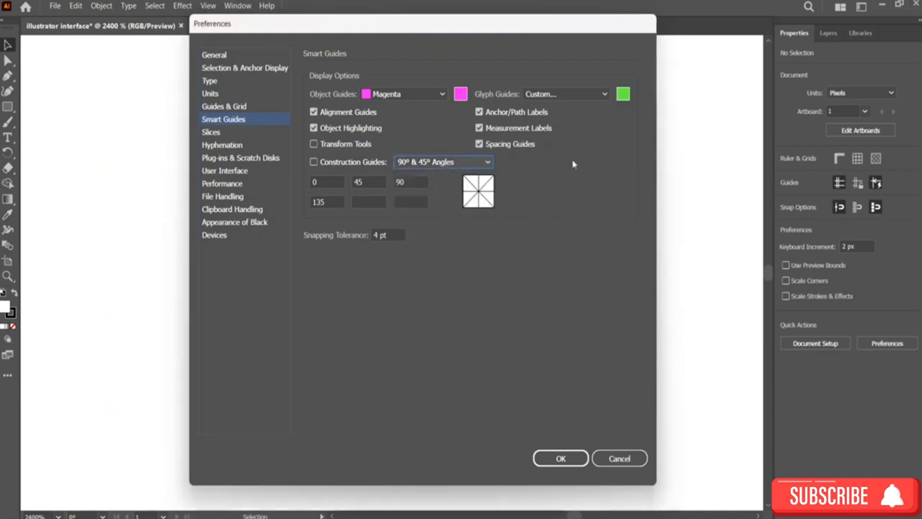
click(449, 163)
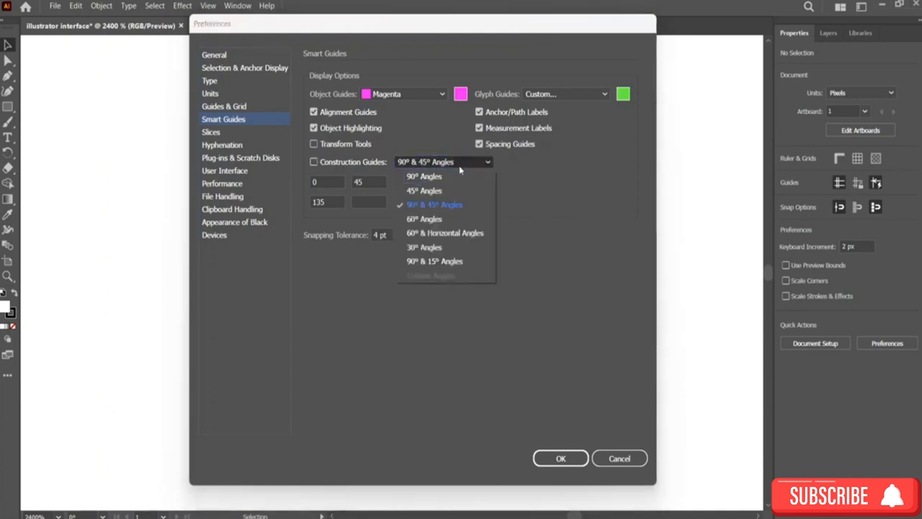
click(516, 171)
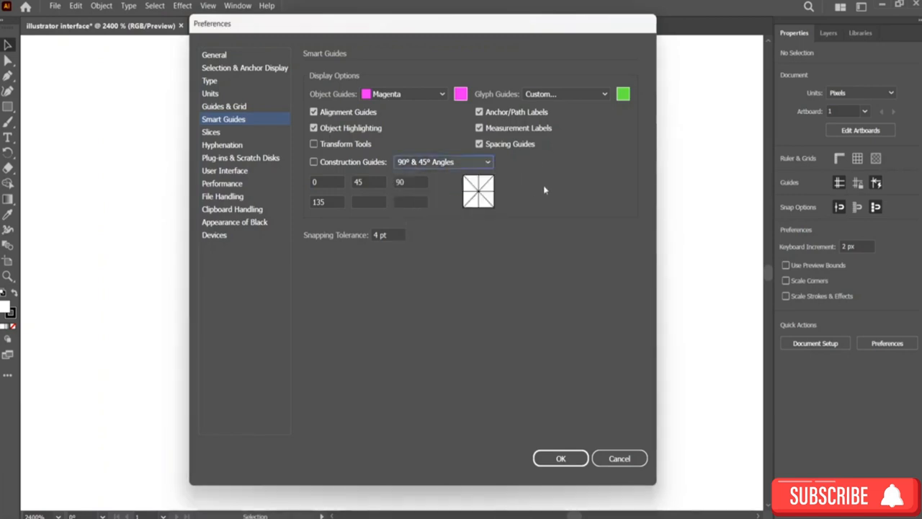
click(470, 167)
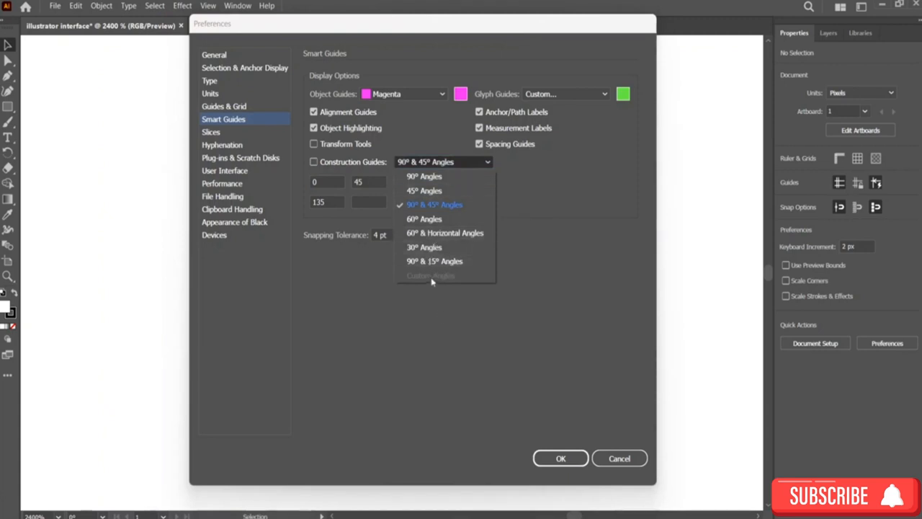
click(537, 254)
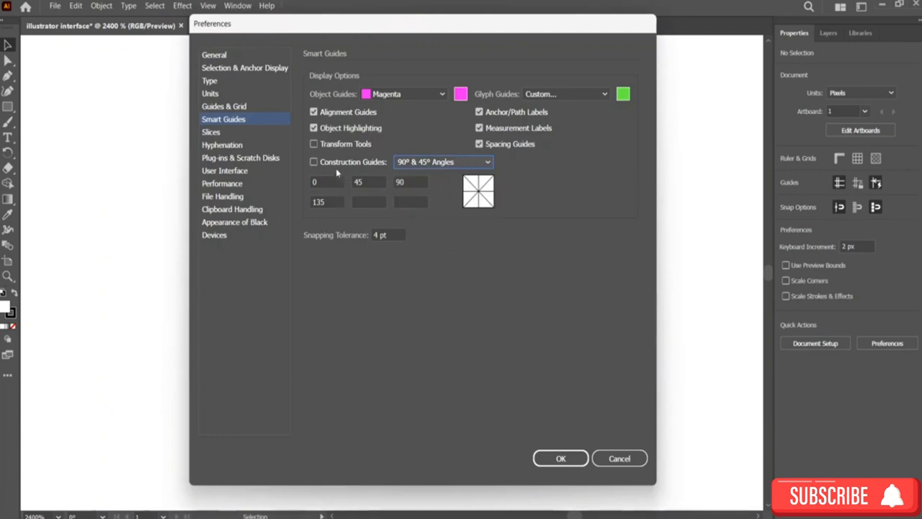
click(336, 166)
click(443, 161)
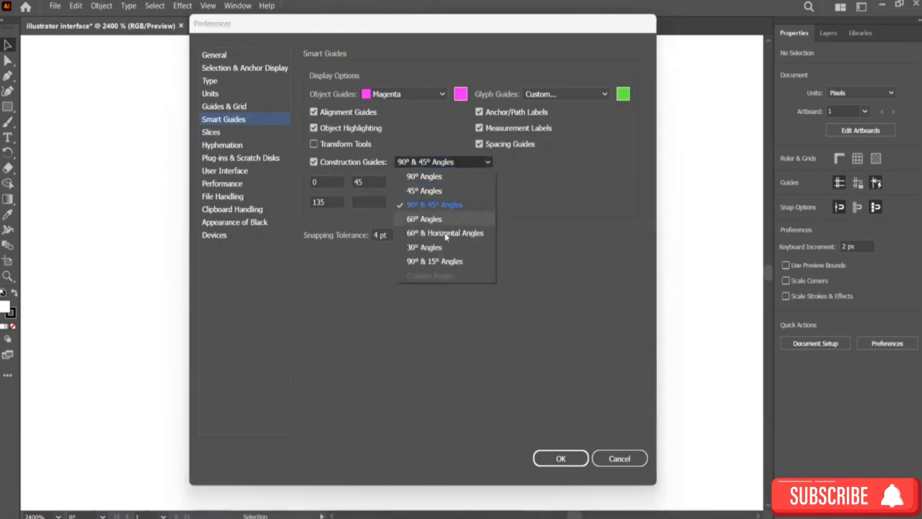
click(446, 162)
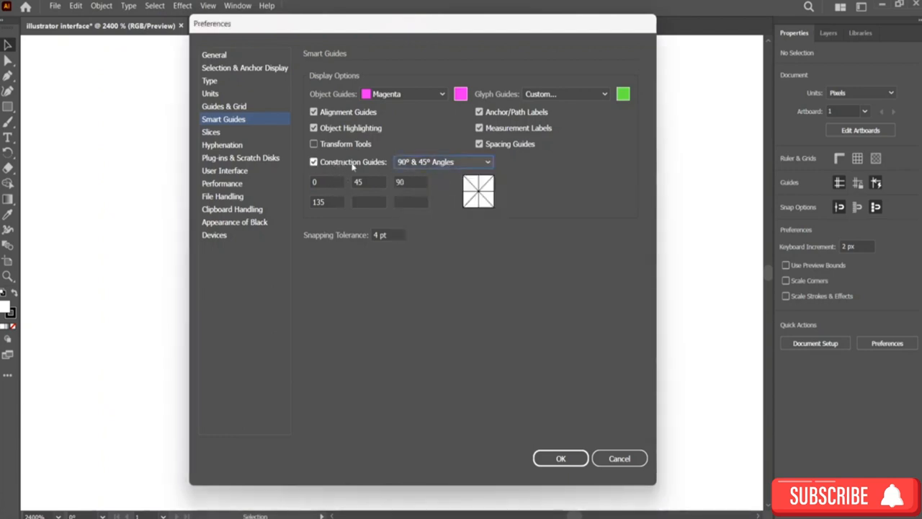
click(353, 165)
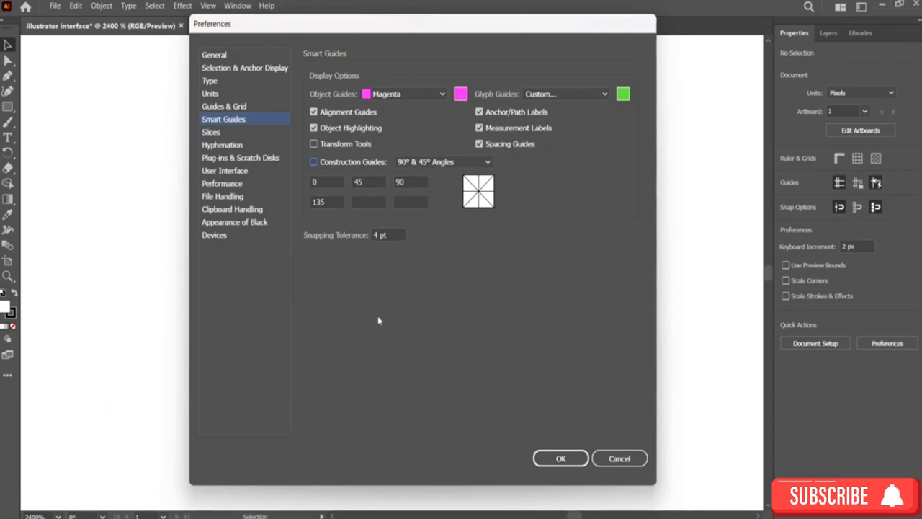
Step: Browse the Slices, Hyphenation, Plug-ins & Scratch Disks and User Interface preference pages
click(213, 132)
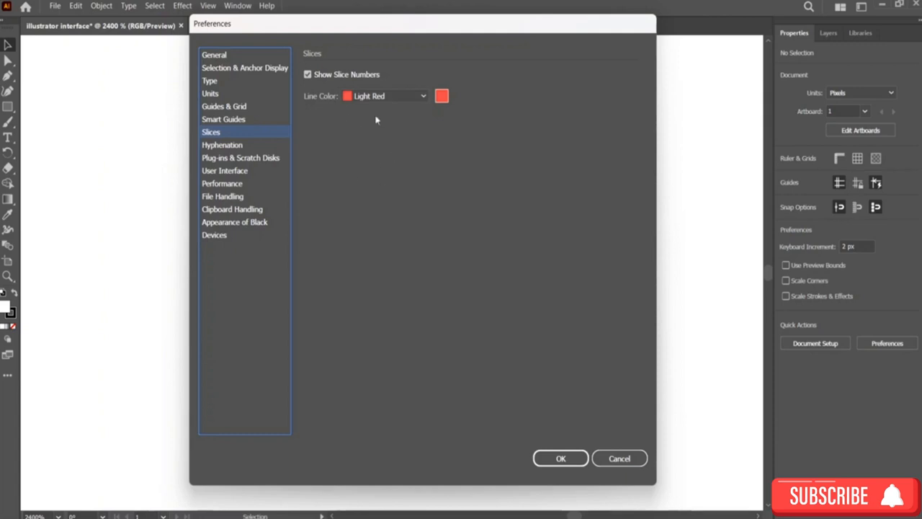
click(232, 144)
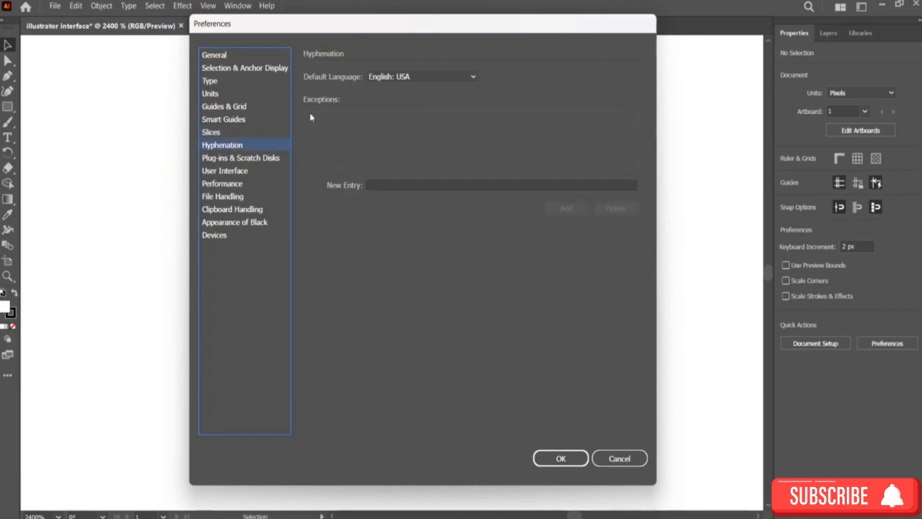
click(261, 161)
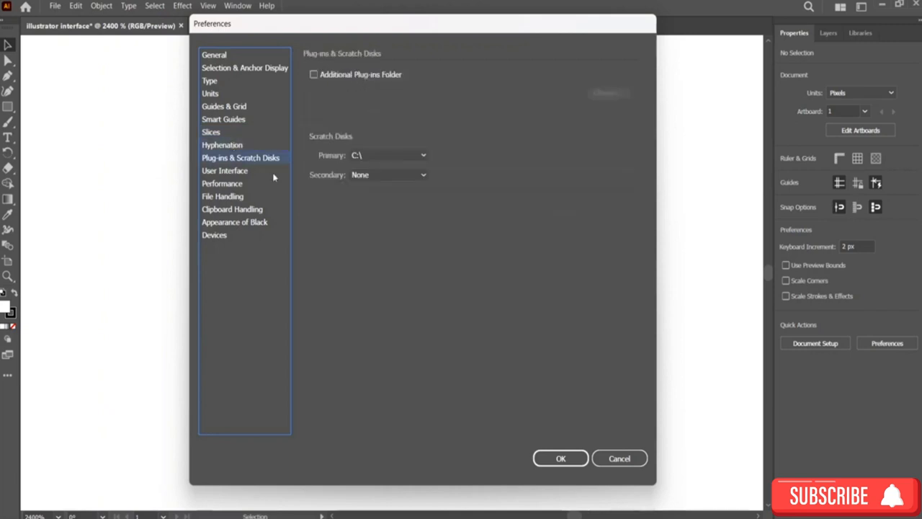
click(228, 171)
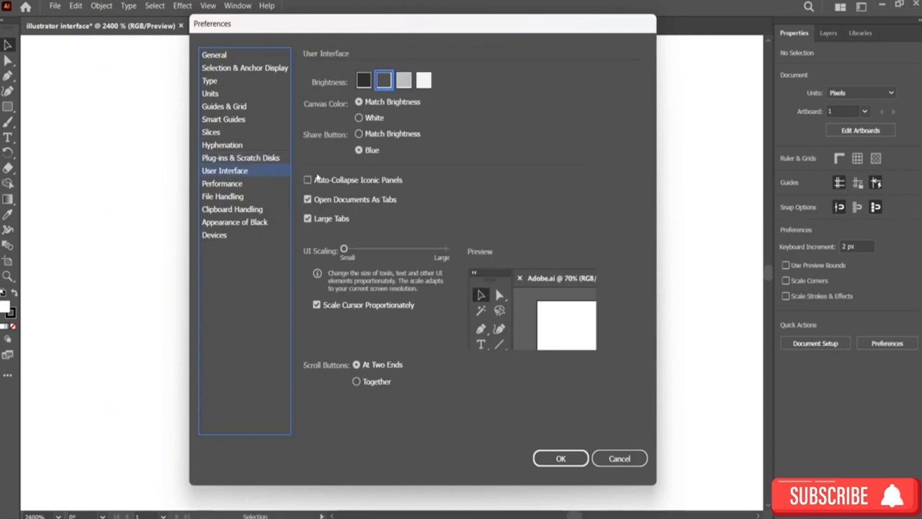
Step: Preview each interface brightness option and return to the second-darkest setting
click(404, 79)
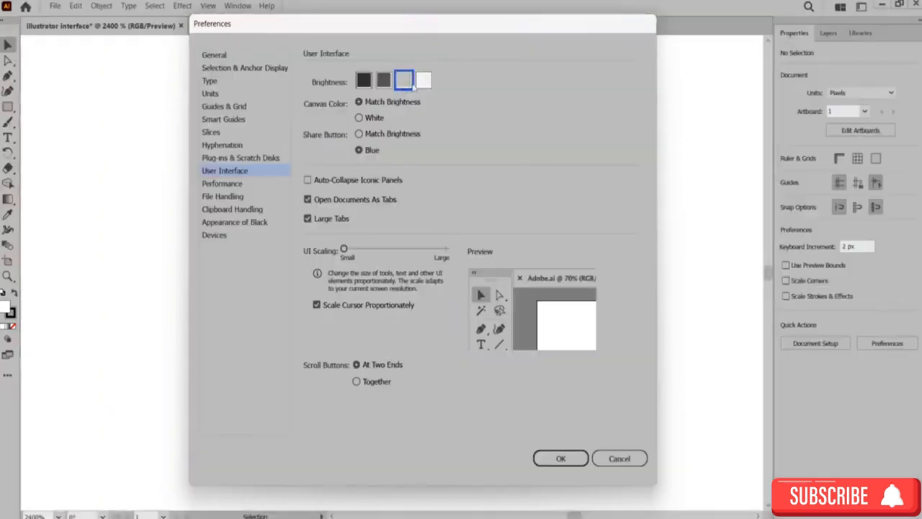
click(422, 81)
click(364, 81)
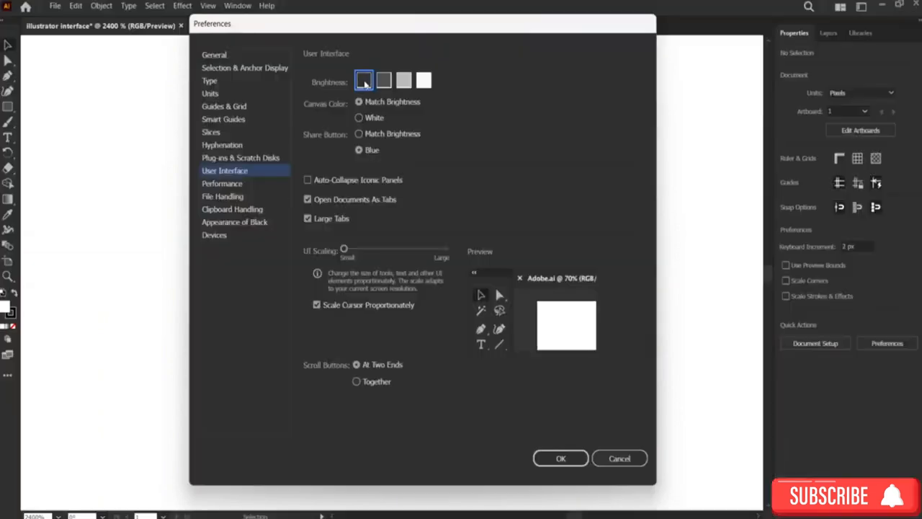
click(384, 82)
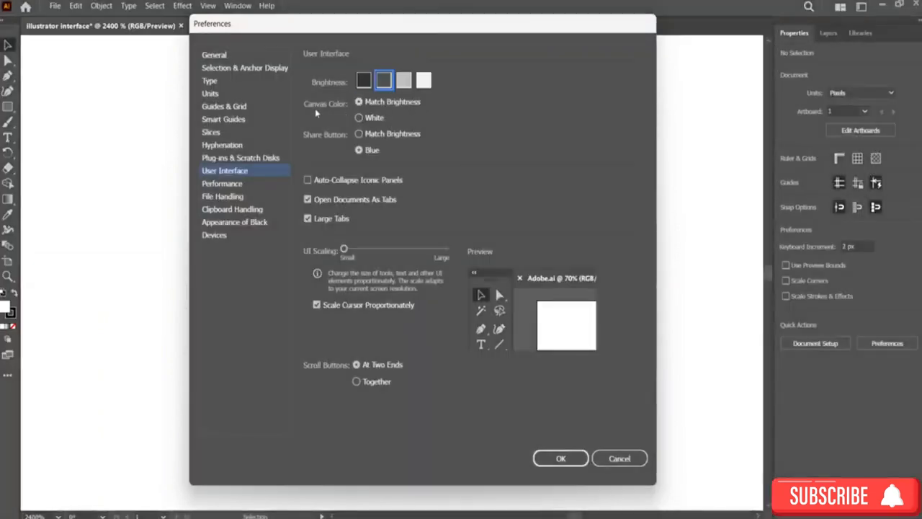
Step: Try the canvas colour, share button, UI scaling and scroll button options, restoring the original choices
click(359, 118)
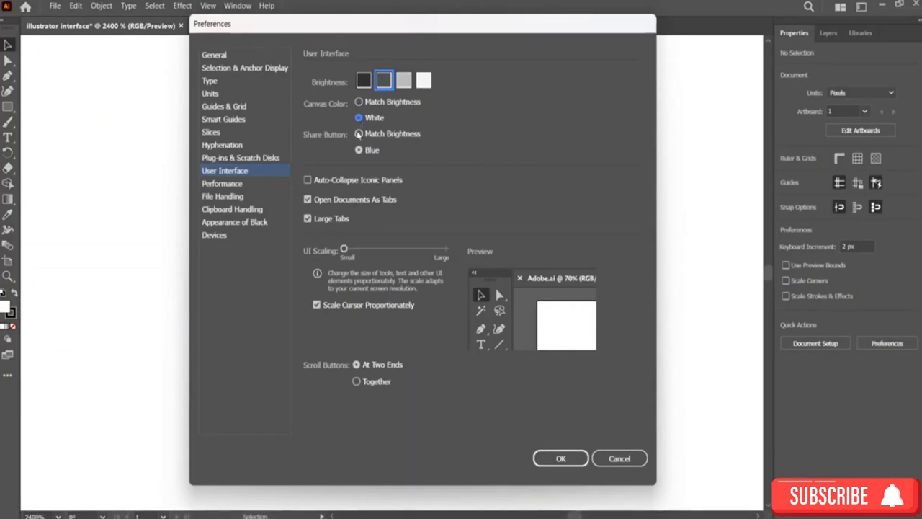
click(359, 101)
click(358, 135)
click(358, 151)
mouse_move(348, 255)
mouse_down()
mouse_move(432, 255)
mouse_move(344, 250)
mouse_up()
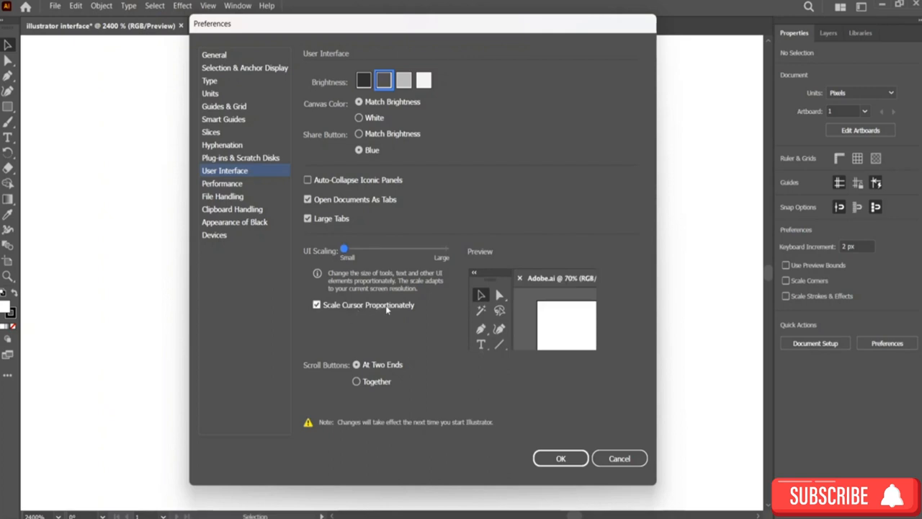
click(356, 382)
click(356, 365)
Step: Review the Performance and File Handling pages, including the recovery data save interval options
click(224, 184)
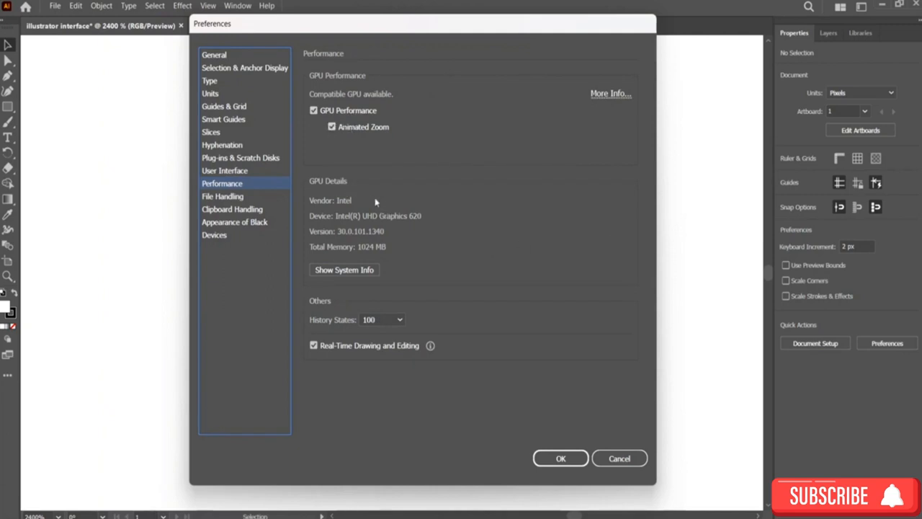
click(232, 196)
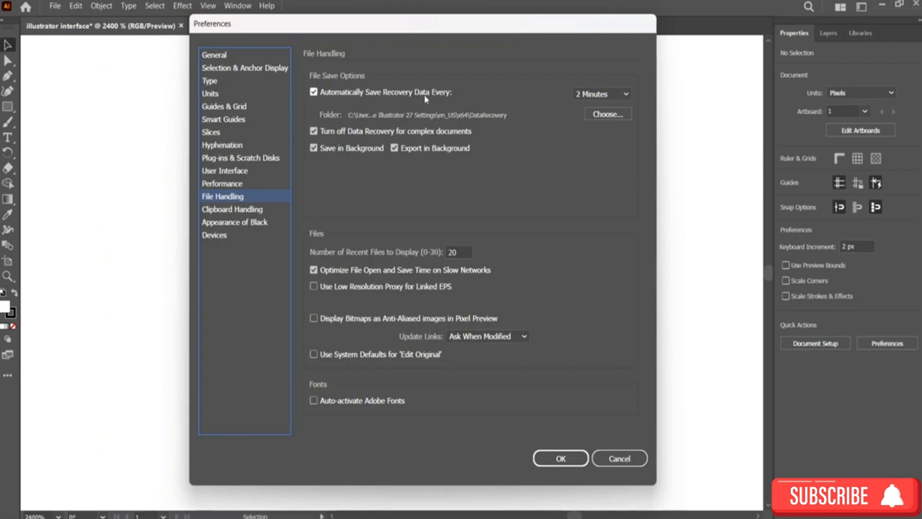
click(590, 93)
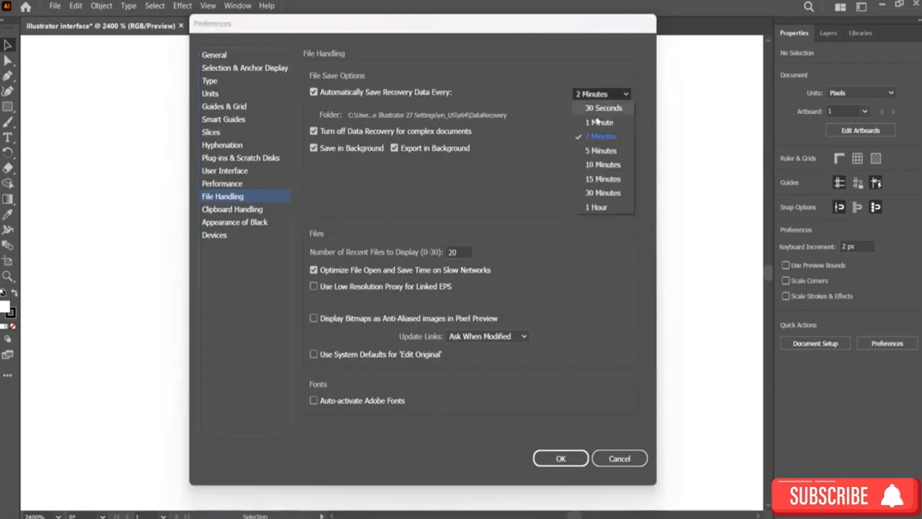
click(592, 94)
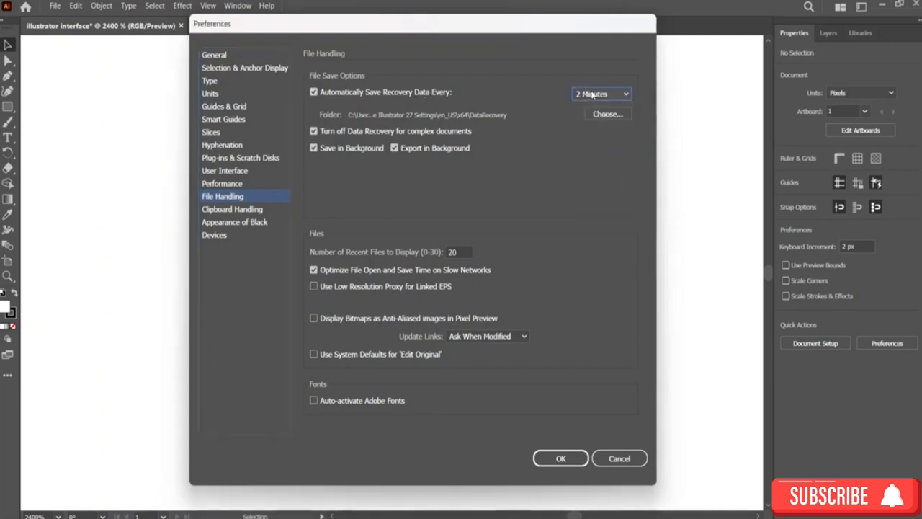
click(592, 94)
click(592, 94)
Step: Enable AICB (no transparency support) in the Clipboard Handling preferences
click(257, 210)
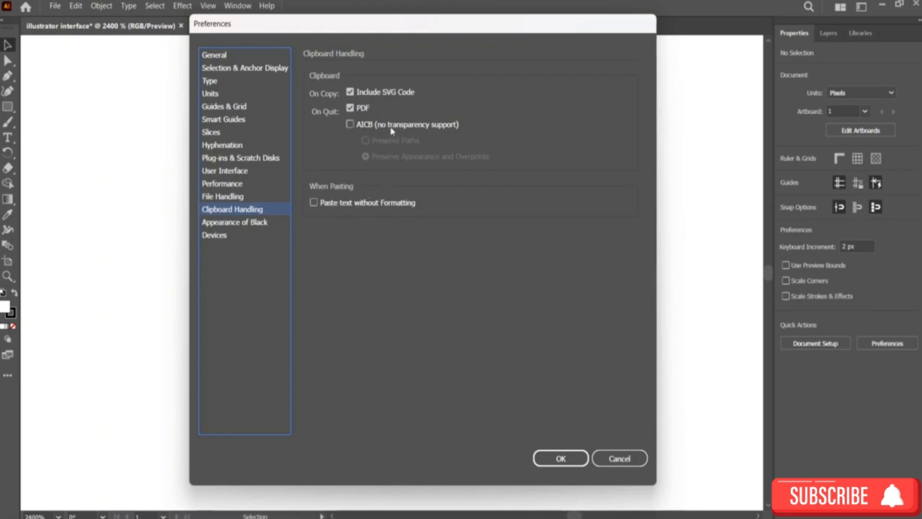
click(359, 127)
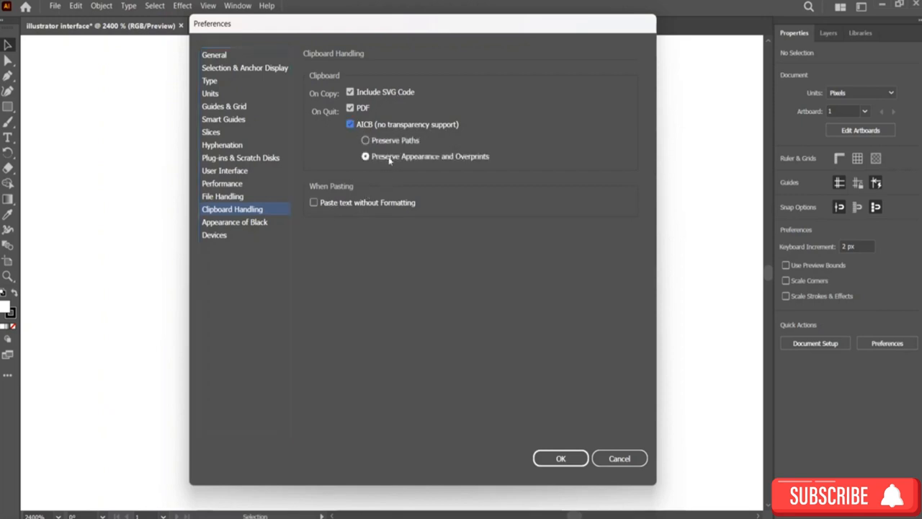
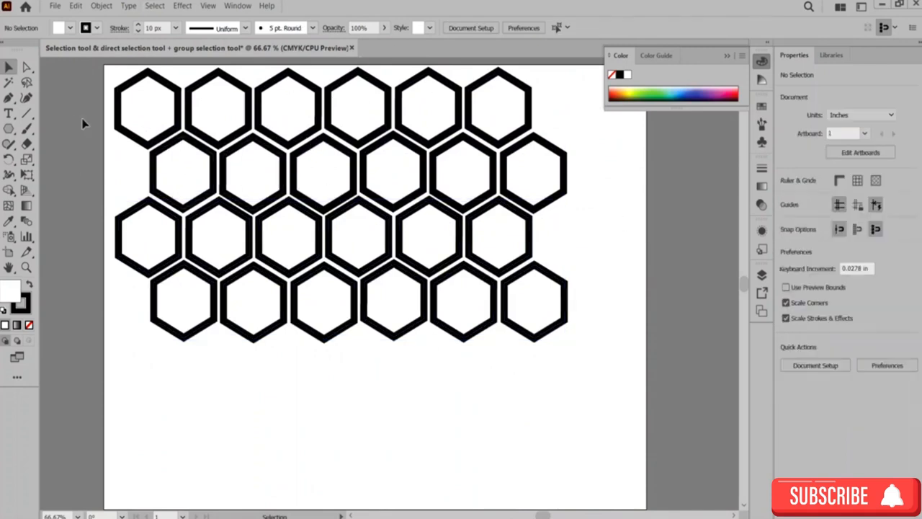
Step: Select all the hexagons and set their stroke colour to orange
key(ctrl+a)
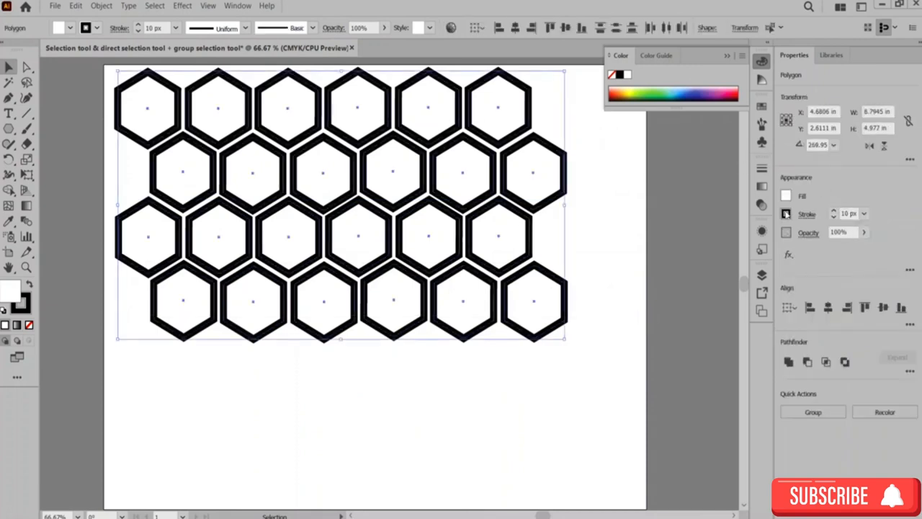
click(790, 214)
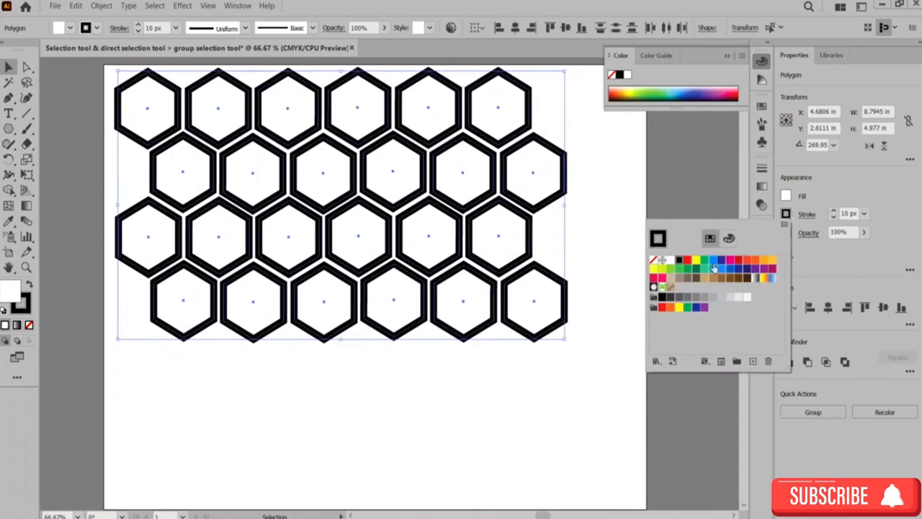
click(655, 270)
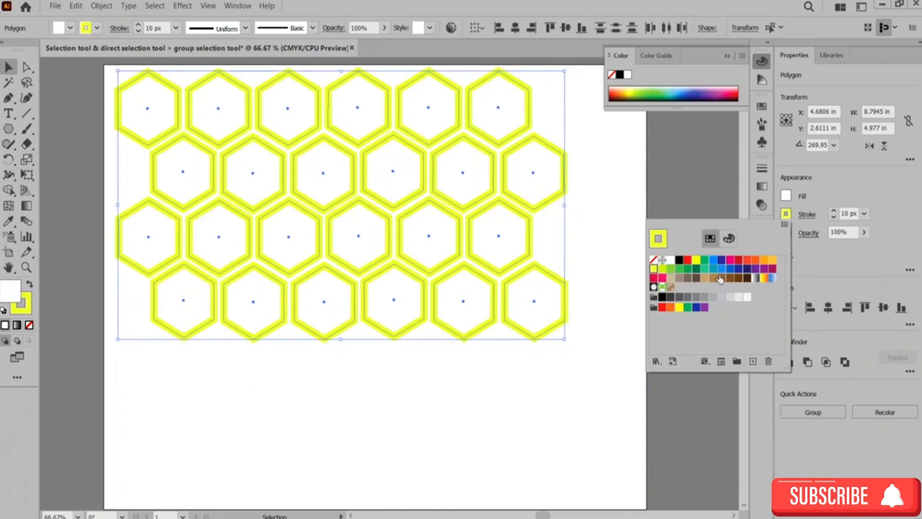
click(762, 261)
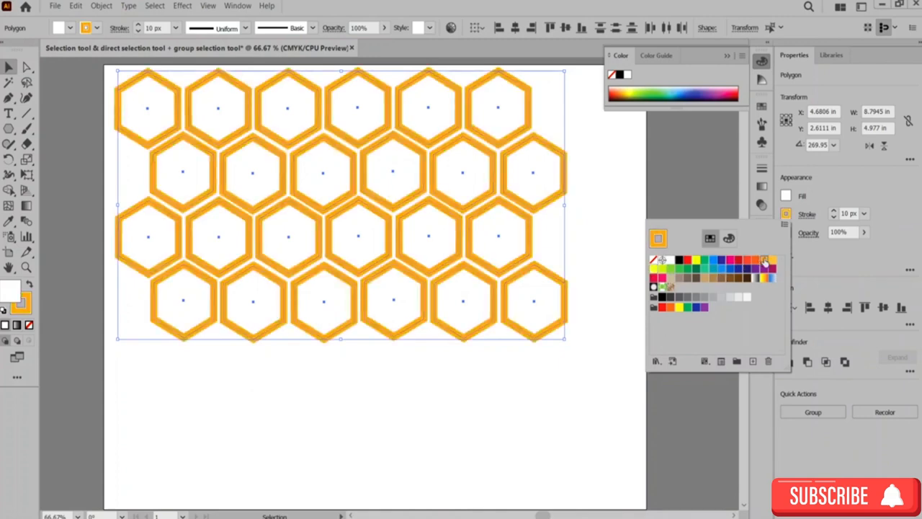
Step: Fill all the hexagons with yellow and deselect them
click(789, 196)
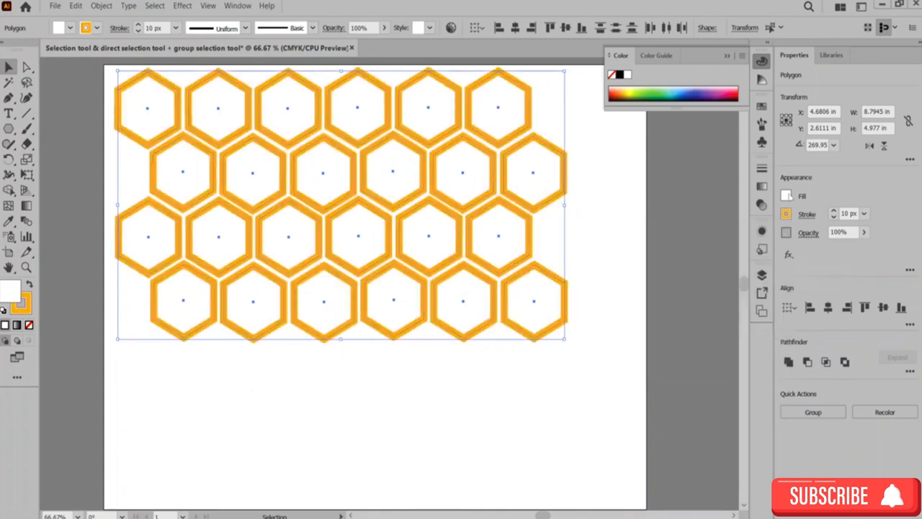
click(789, 196)
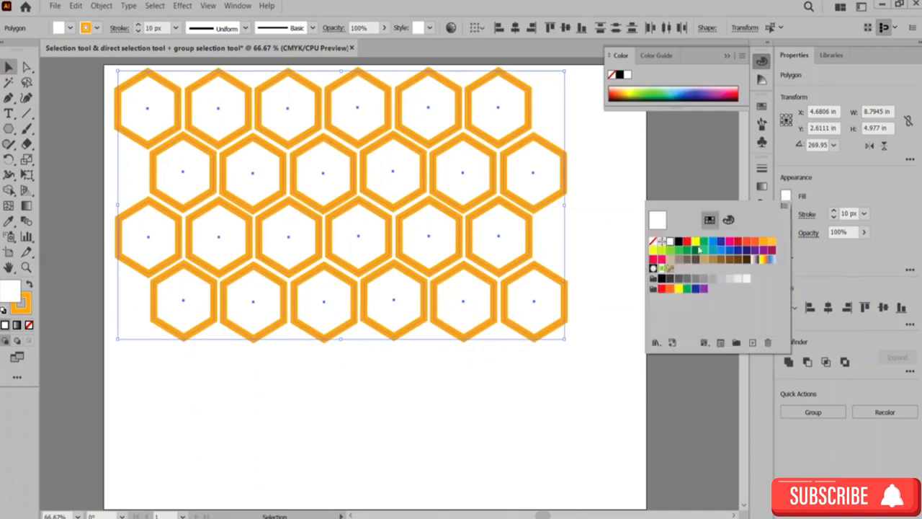
click(698, 243)
click(670, 160)
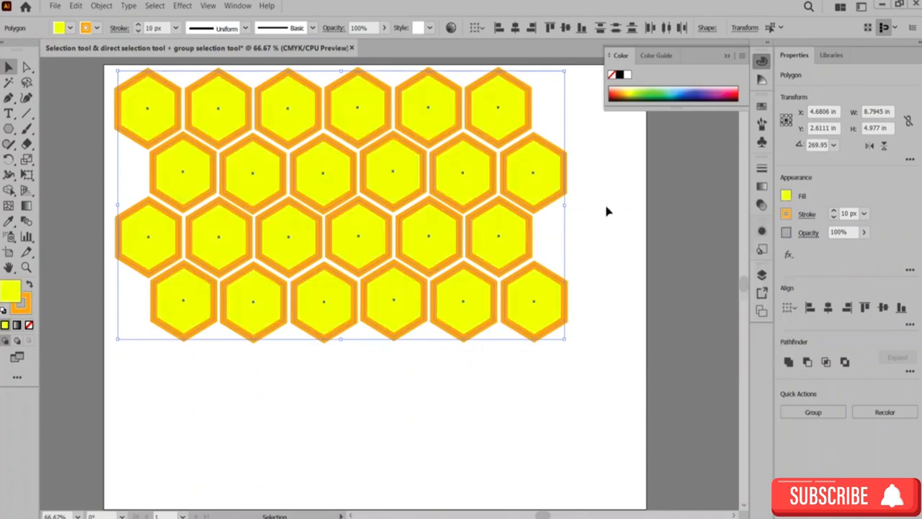
click(606, 211)
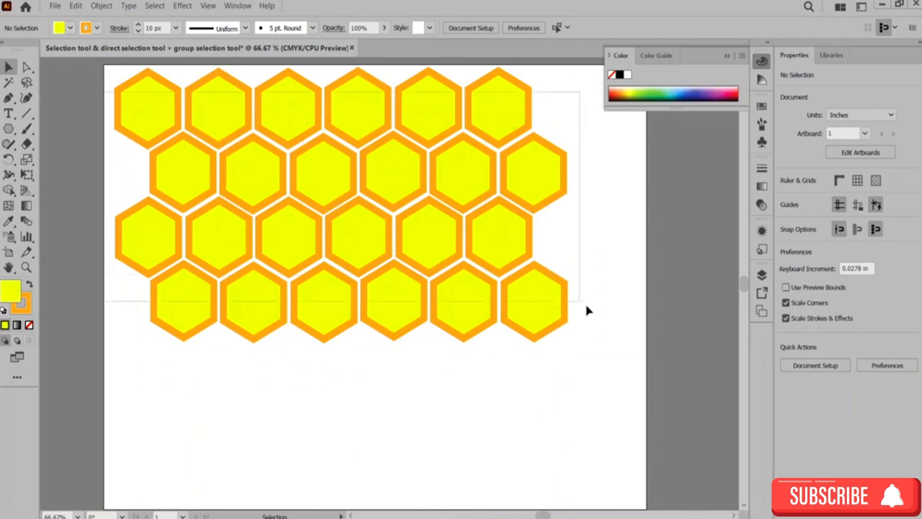
Step: Group all the hexagons
key(ctrl+a)
right_click(488, 247)
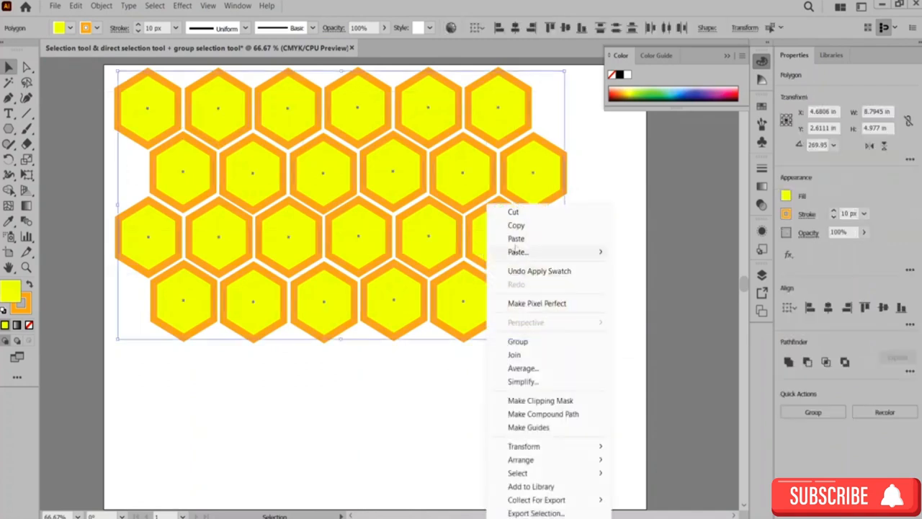
click(504, 340)
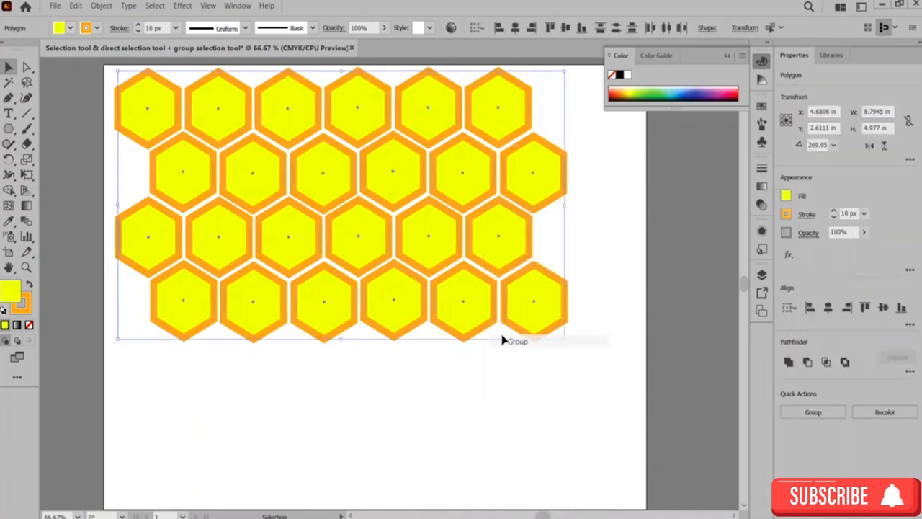
click(573, 243)
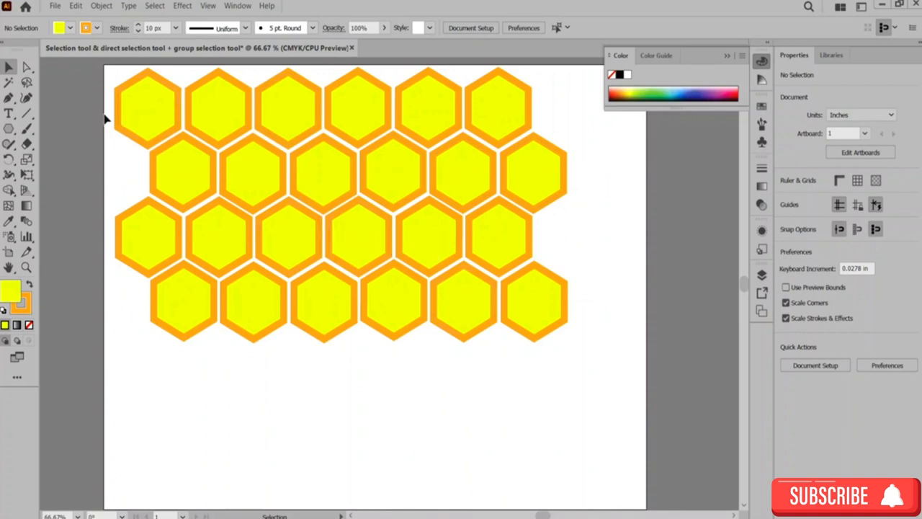
Step: Try dragging individual hexagons and anchor points with the Direct Selection tool, then undo those moves
key(ctrl+a)
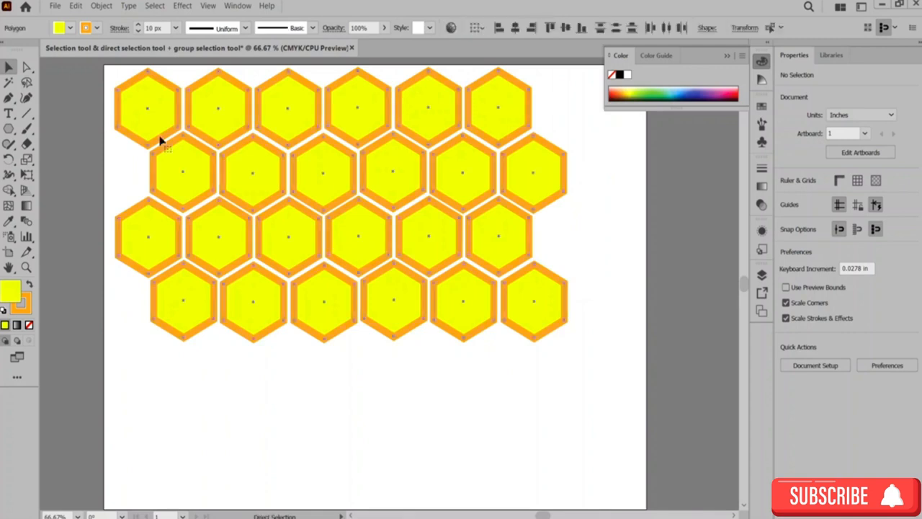
click(571, 234)
drag(523, 233, 585, 280)
drag(537, 306, 565, 421)
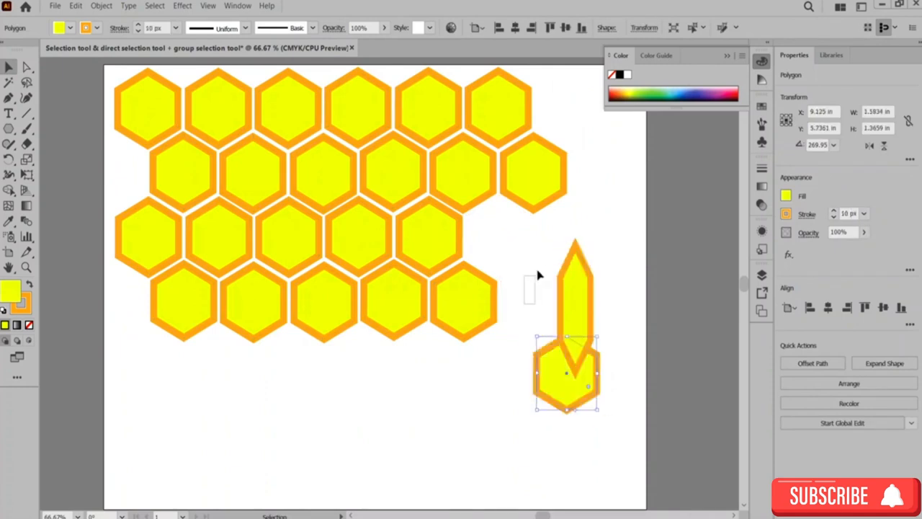
click(539, 269)
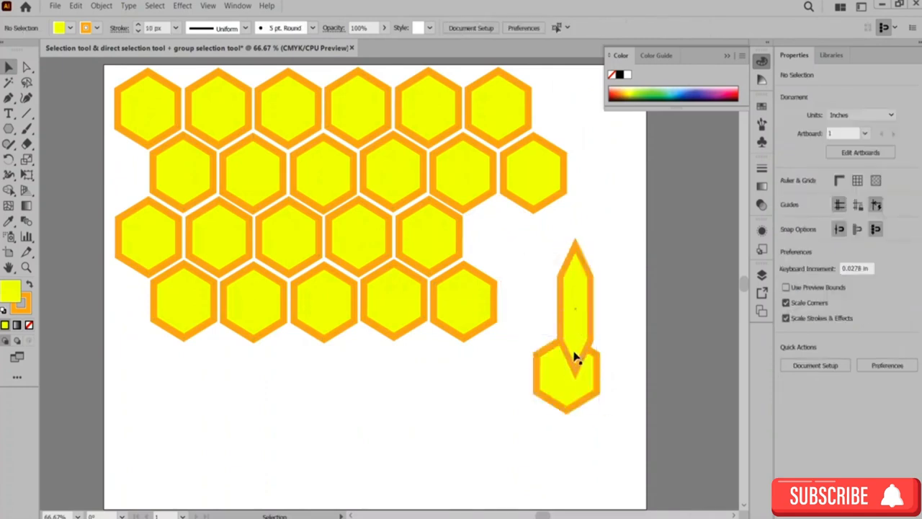
key(ctrl+z)
key(ctrl+z)
key(ctrl+z)
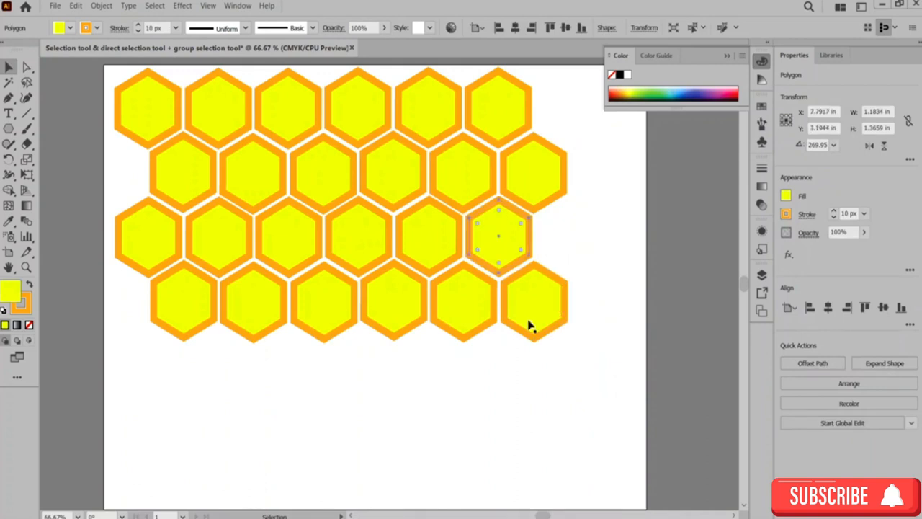
Step: Select all the hexagons again and group them
drag(107, 91, 555, 344)
right_click(527, 185)
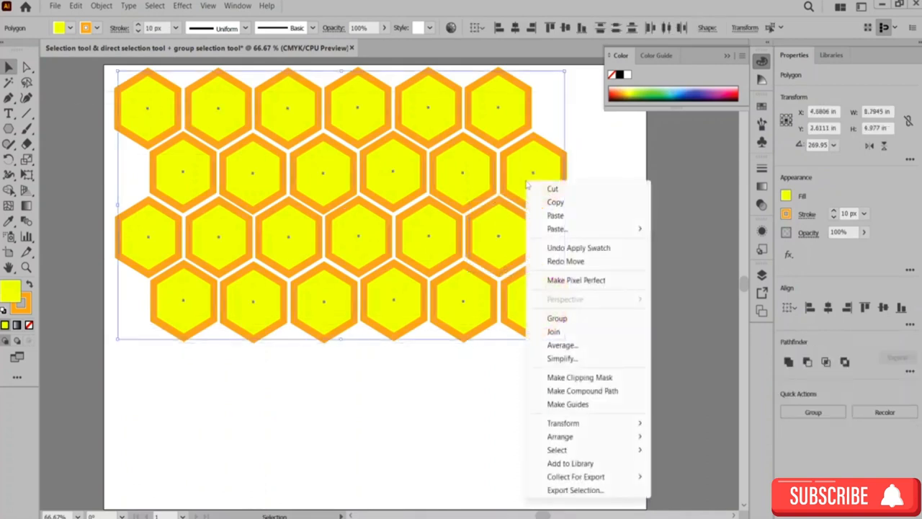
click(582, 320)
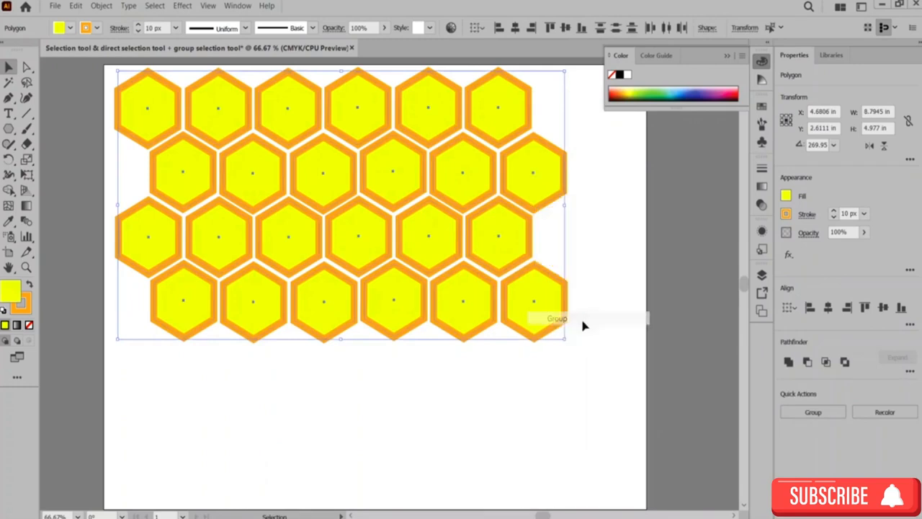
click(596, 272)
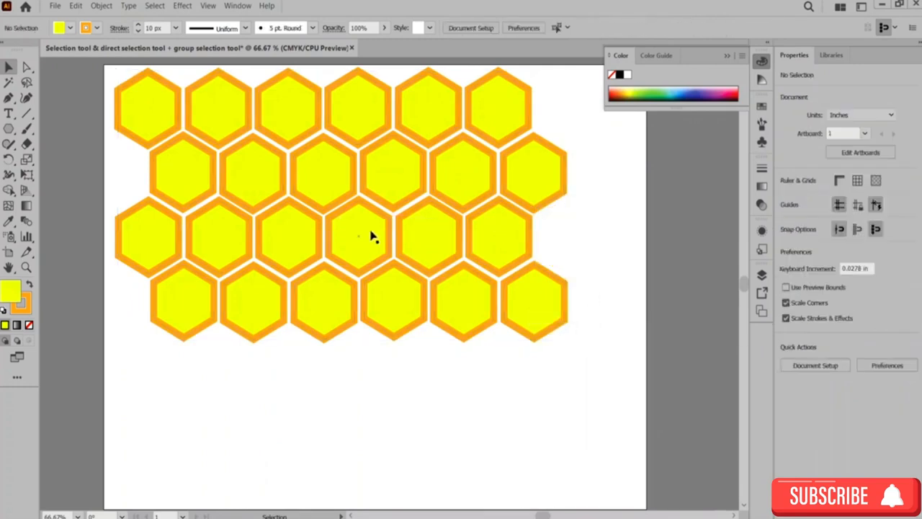
Step: Move the grouped honeycomb down and to the right on the artboard
drag(372, 237, 412, 296)
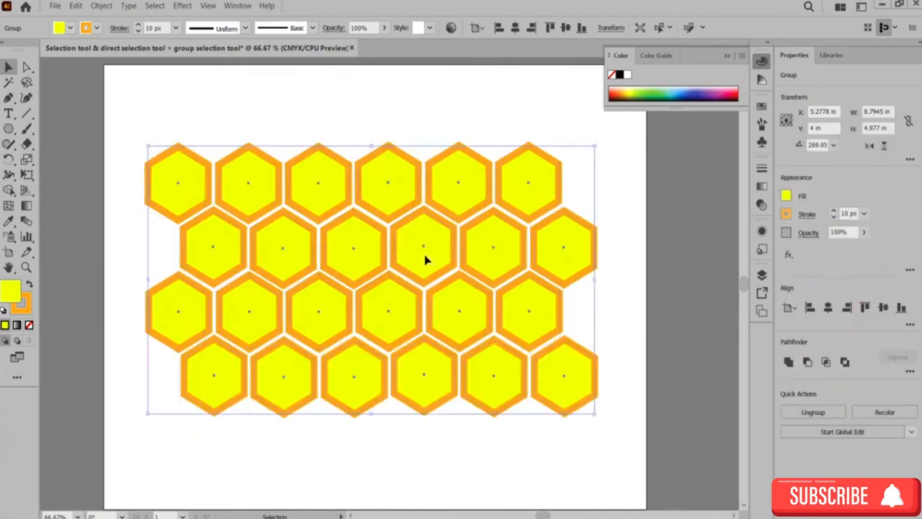
drag(425, 261, 419, 304)
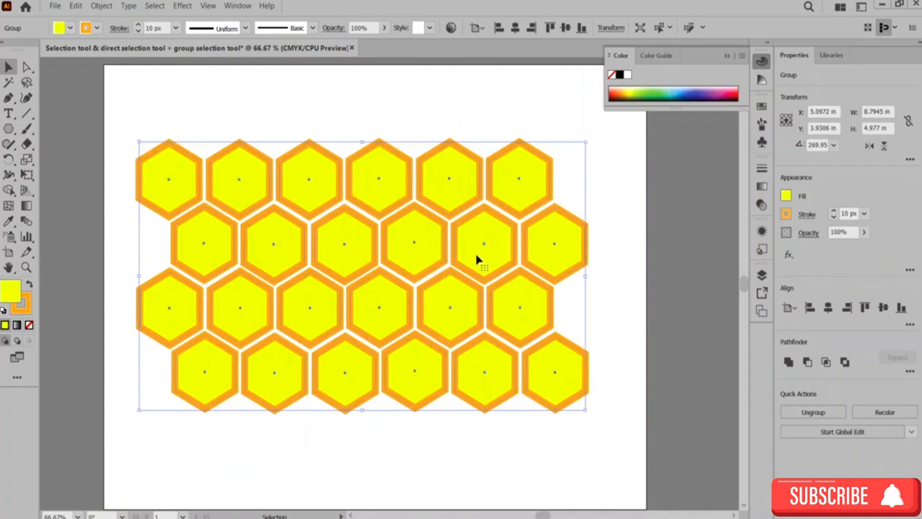
click(630, 230)
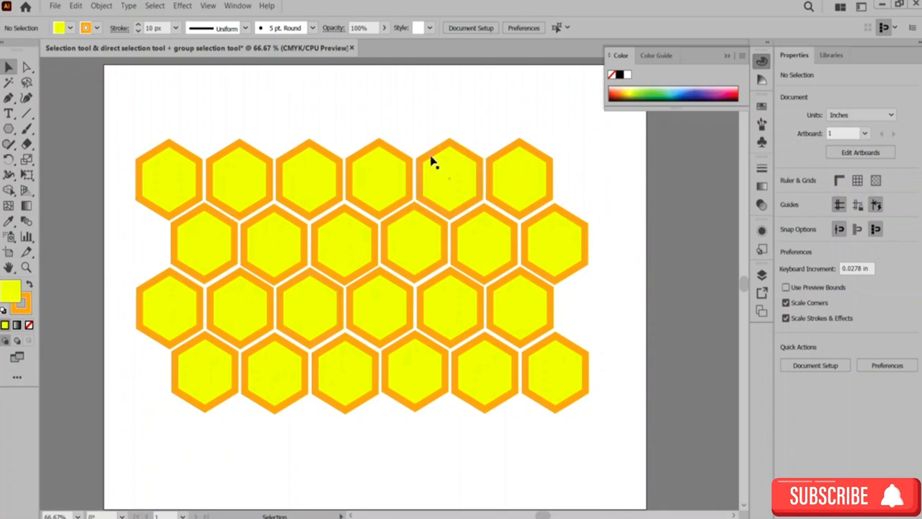
Step: Enter isolation mode on the group and drag three right-hand hexagons out of the honeycomb
right_click(540, 255)
click(599, 241)
double_click(555, 247)
click(555, 250)
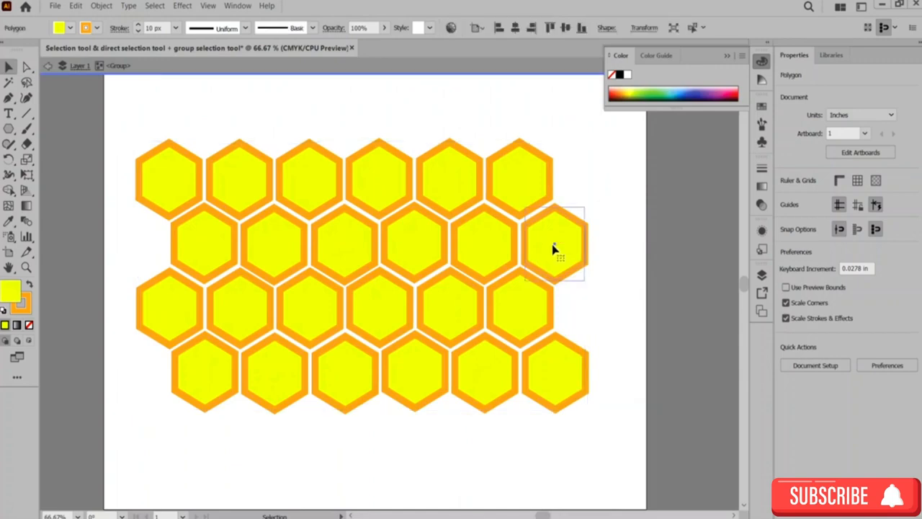
drag(555, 250, 584, 272)
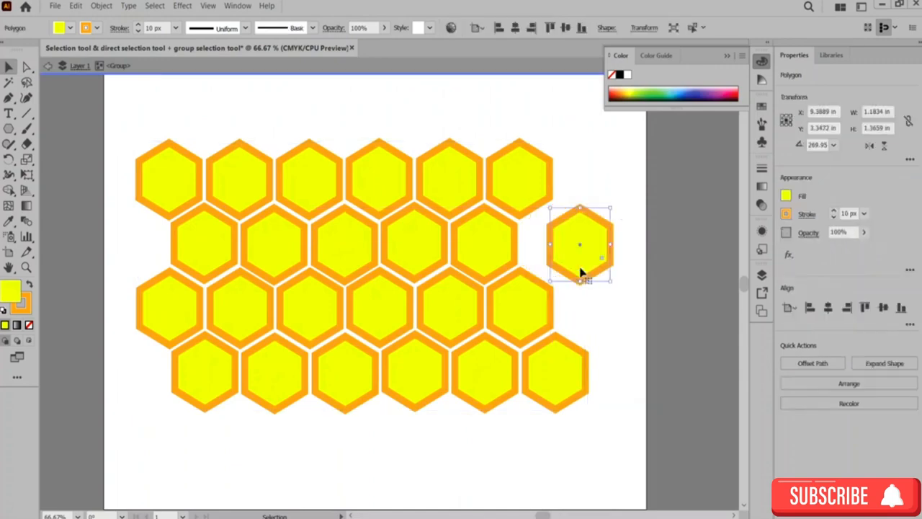
double_click(535, 324)
drag(537, 325, 620, 322)
click(570, 401)
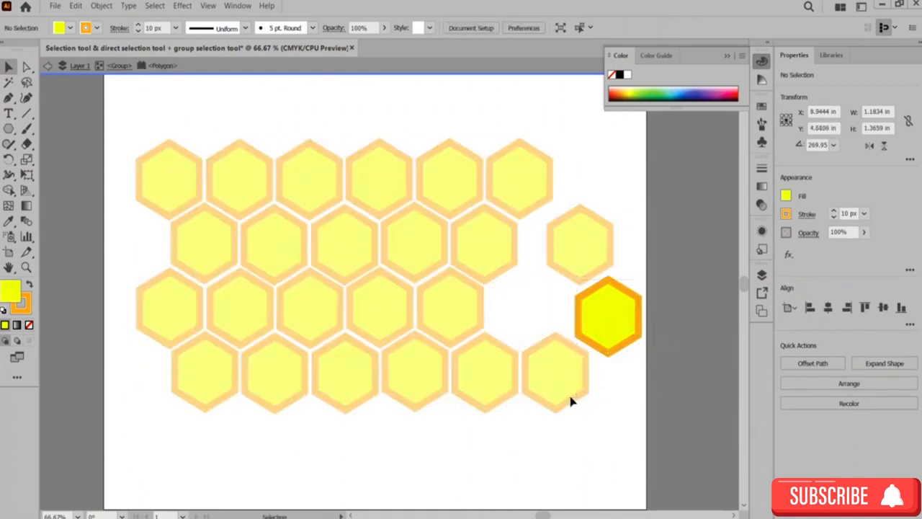
double_click(569, 401)
double_click(570, 402)
drag(570, 401, 604, 440)
click(545, 401)
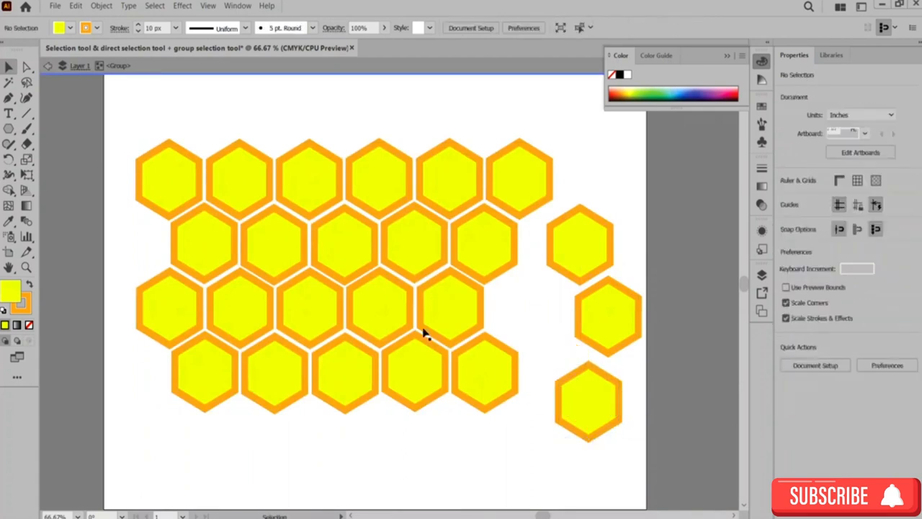
Step: Exit isolation mode and undo the hexagon moves
click(283, 113)
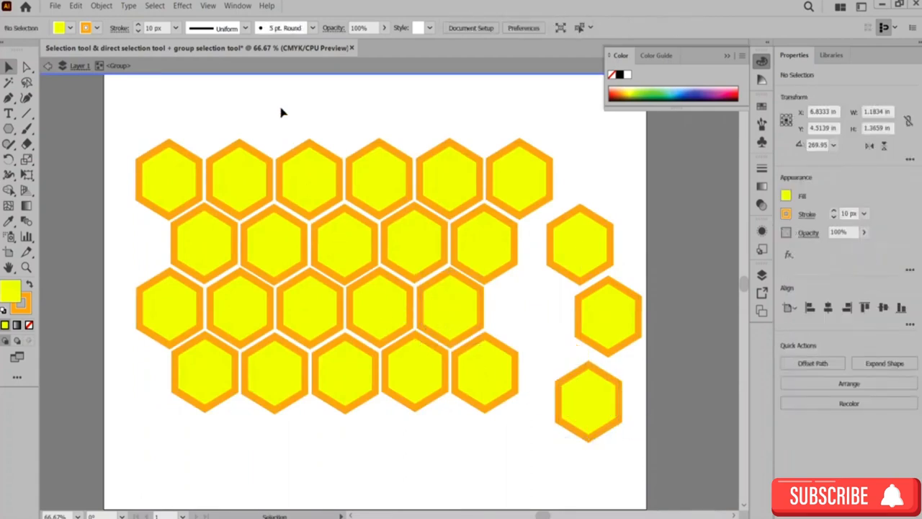
double_click(260, 109)
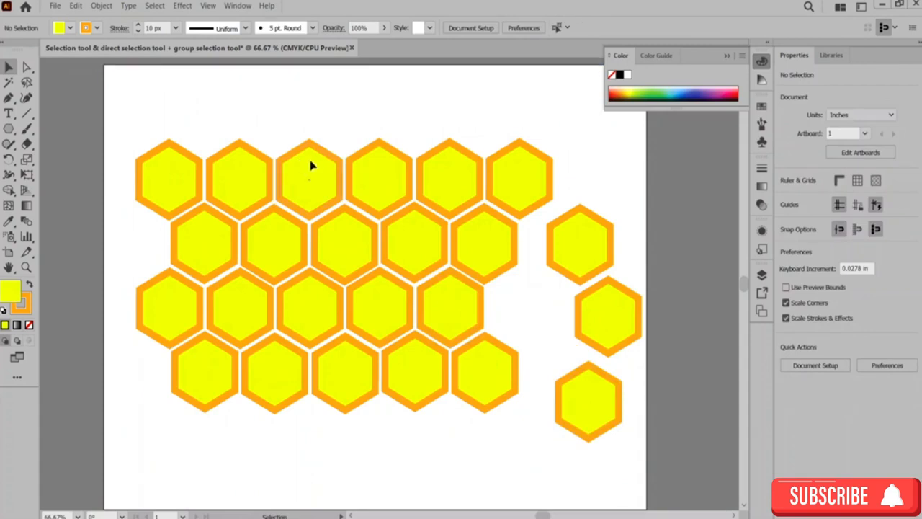
mouse_move(311, 166)
mouse_down()
mouse_move(305, 144)
mouse_move(309, 166)
mouse_move(296, 163)
mouse_move(320, 176)
mouse_up()
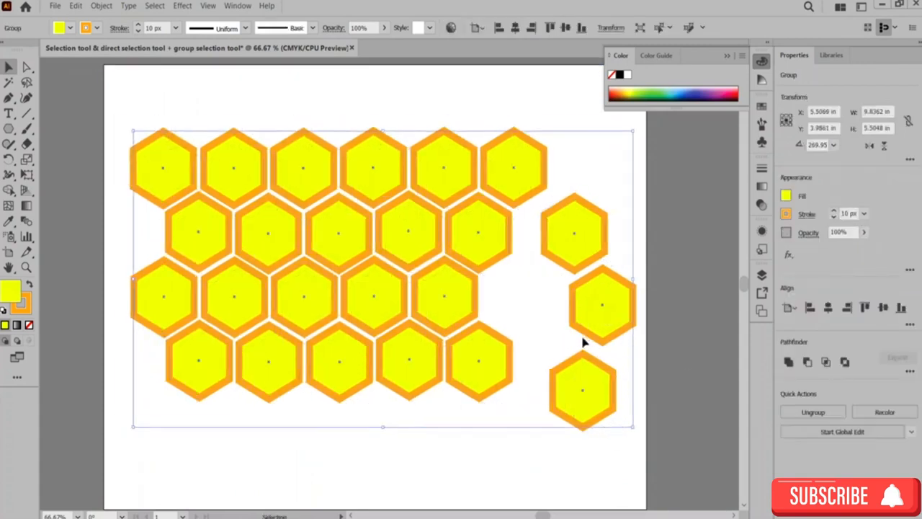
key(a)
key(ctrl+z)
key(ctrl+z)
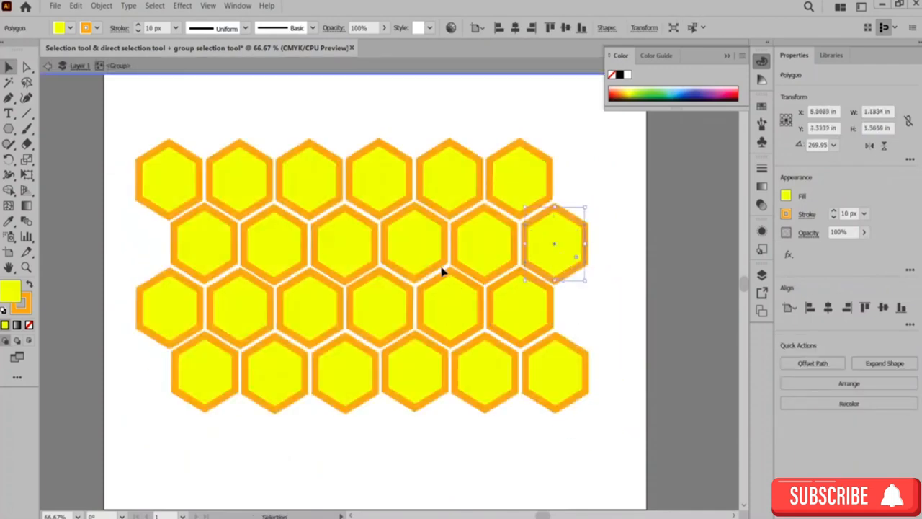
Step: Switch to the Group Selection tool and drag three bottom-row hexagons down out of the honeycomb
click(9, 67)
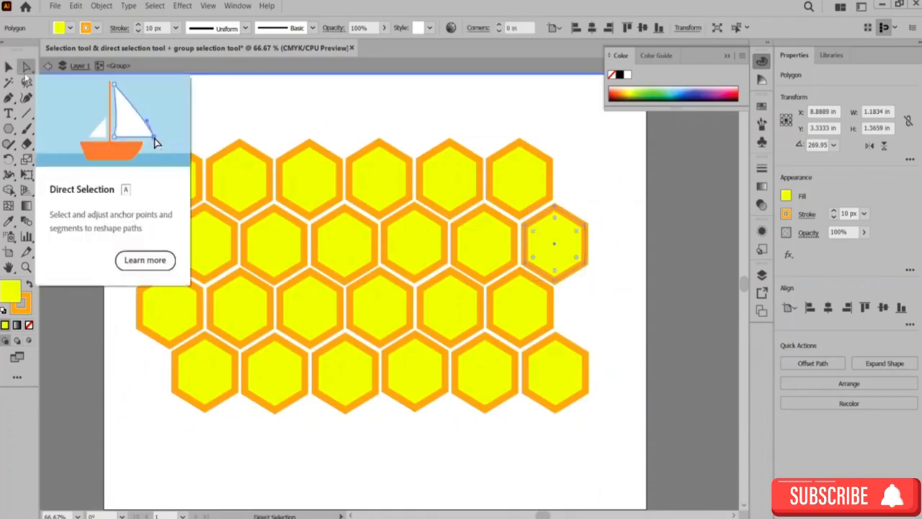
drag(26, 68, 58, 83)
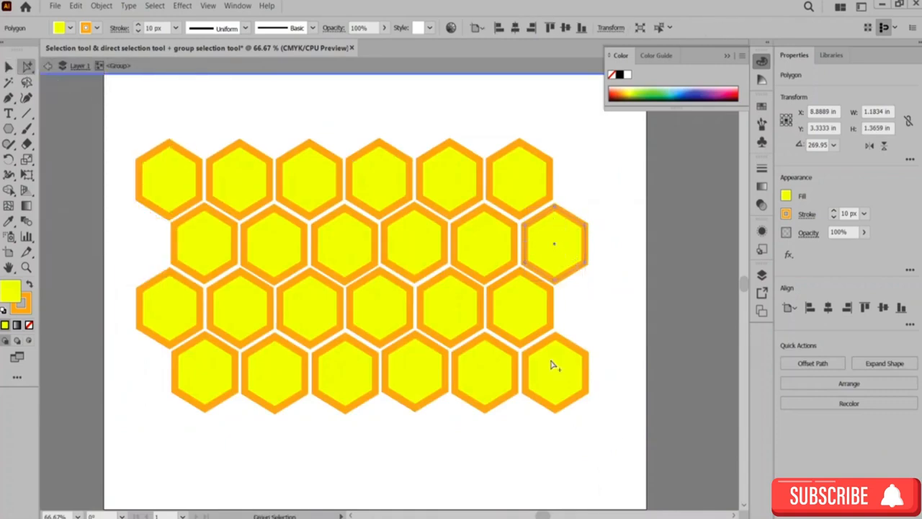
drag(469, 396, 473, 463)
drag(344, 395, 337, 466)
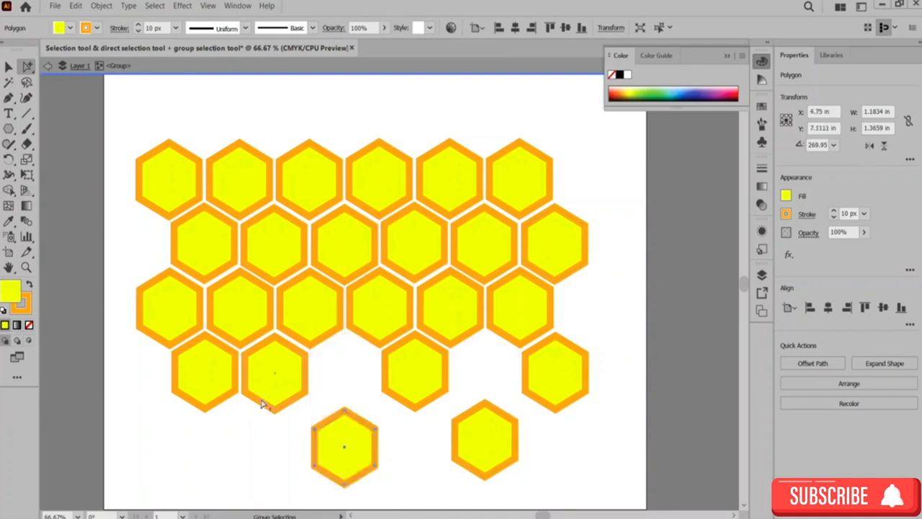
drag(214, 397, 210, 481)
Step: Drag one hexagon out to the right and place two hexagons above the top row
drag(526, 314, 617, 313)
drag(482, 244, 483, 108)
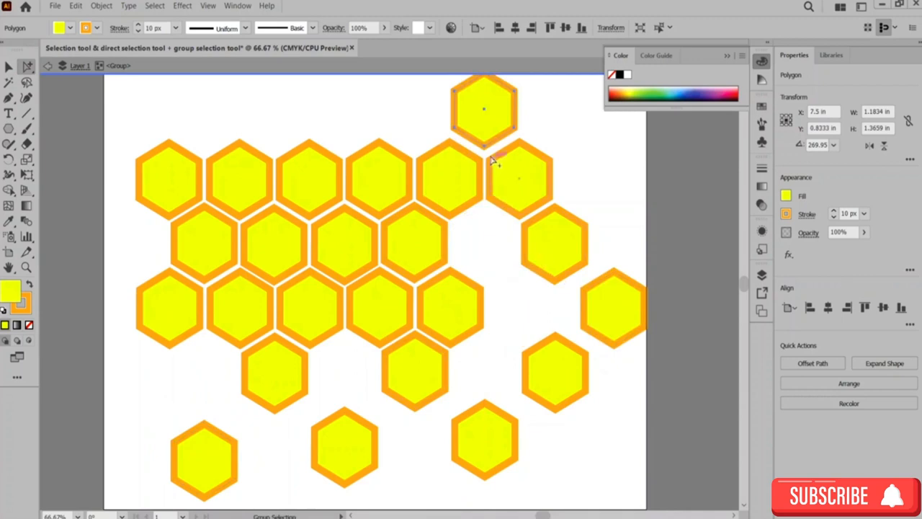
drag(480, 130, 476, 138)
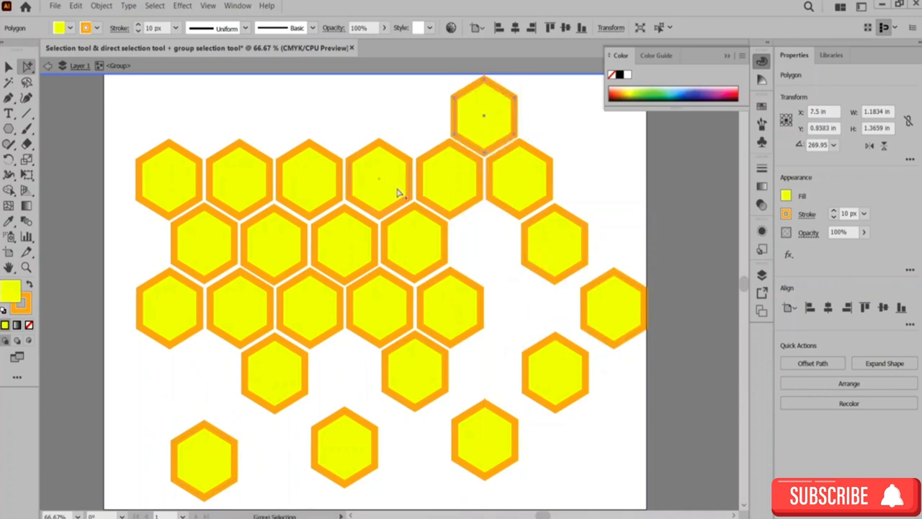
drag(435, 257, 356, 124)
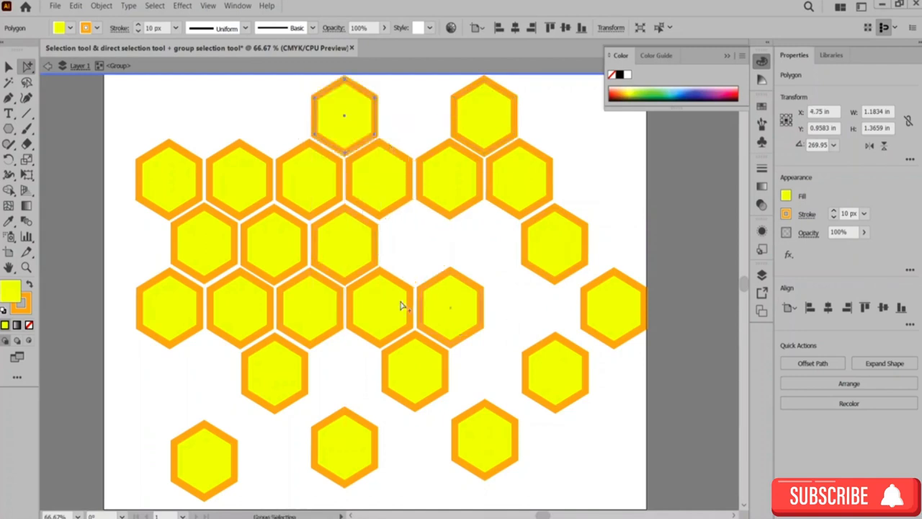
Step: Rearrange the loose hexagons into separate clusters along the bottom and on the right side
drag(342, 456, 337, 383)
drag(234, 444, 375, 444)
drag(476, 444, 221, 433)
drag(554, 371, 209, 417)
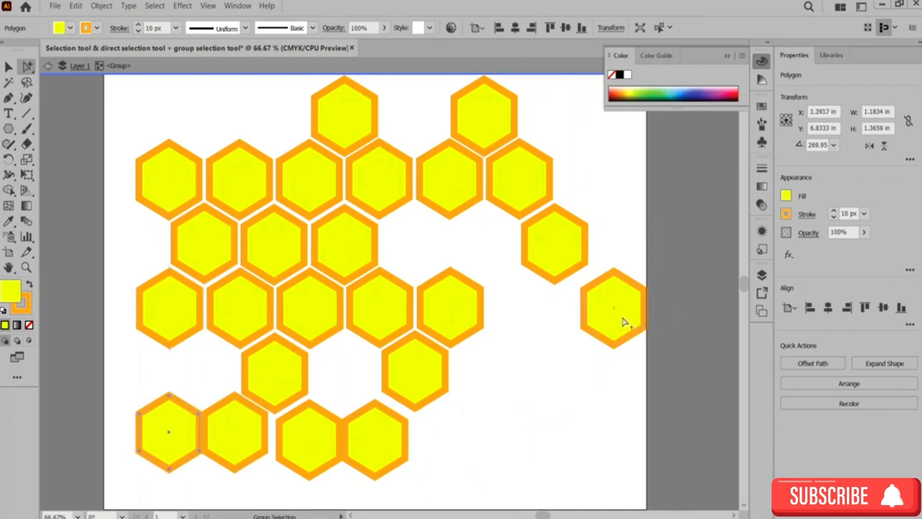
drag(624, 322, 598, 317)
click(540, 285)
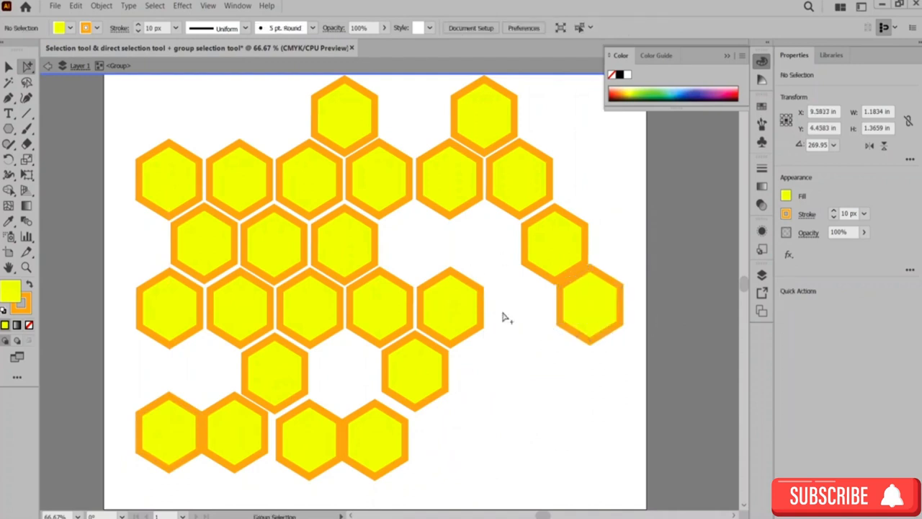
drag(420, 376, 490, 373)
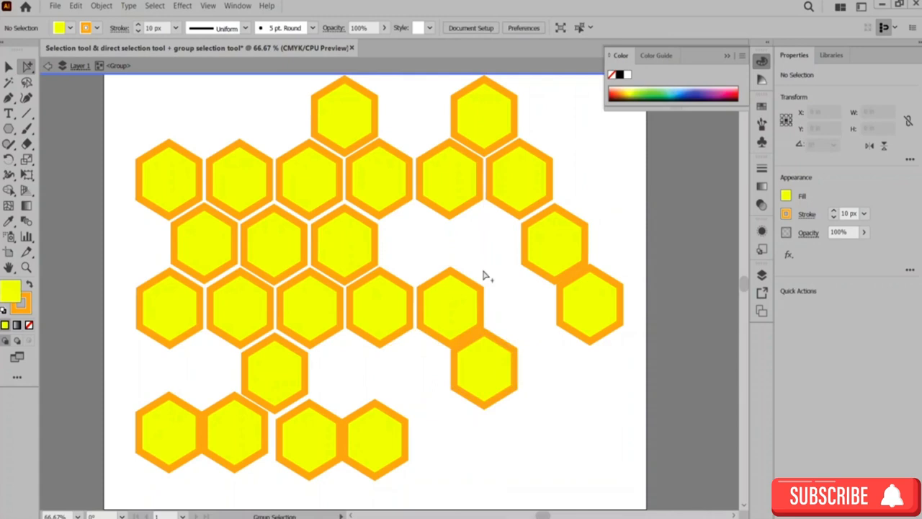
drag(365, 310, 485, 247)
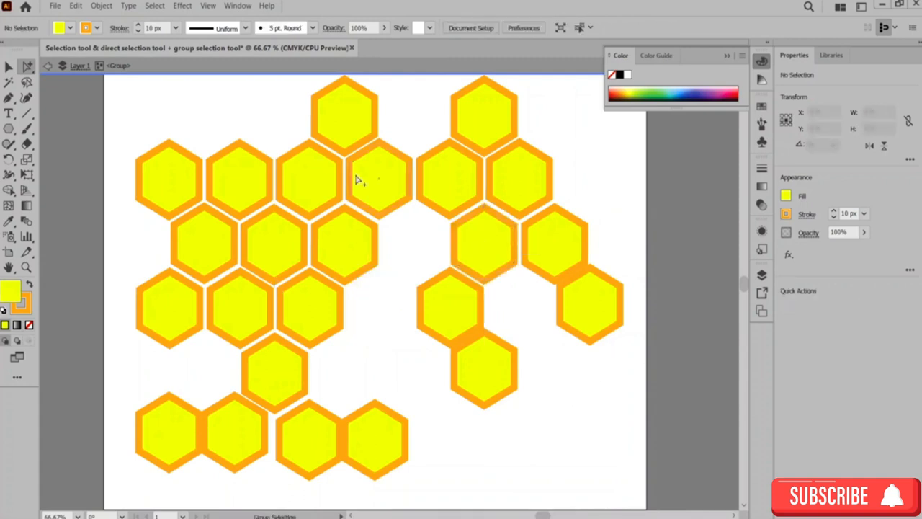
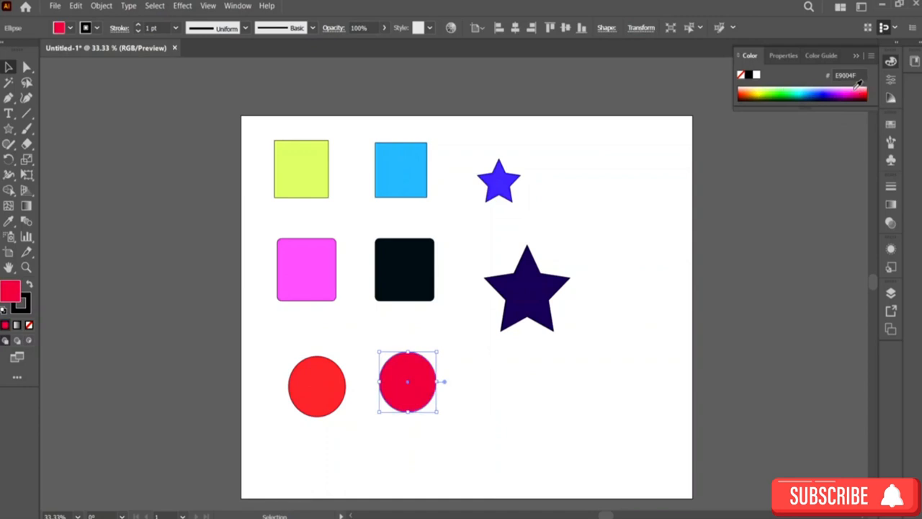
Step: Recolour the selected circle yellow and the top-left square lime green from the colour spectrum, then deselect
click(755, 91)
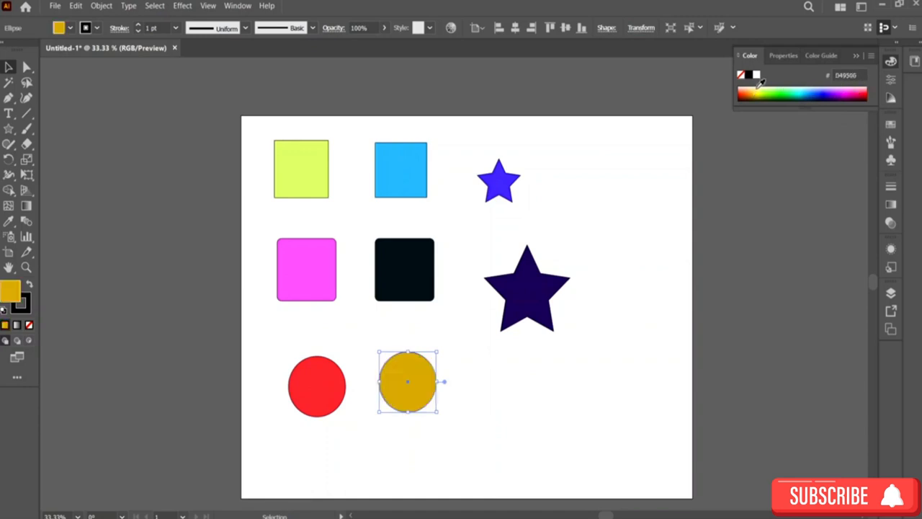
click(758, 89)
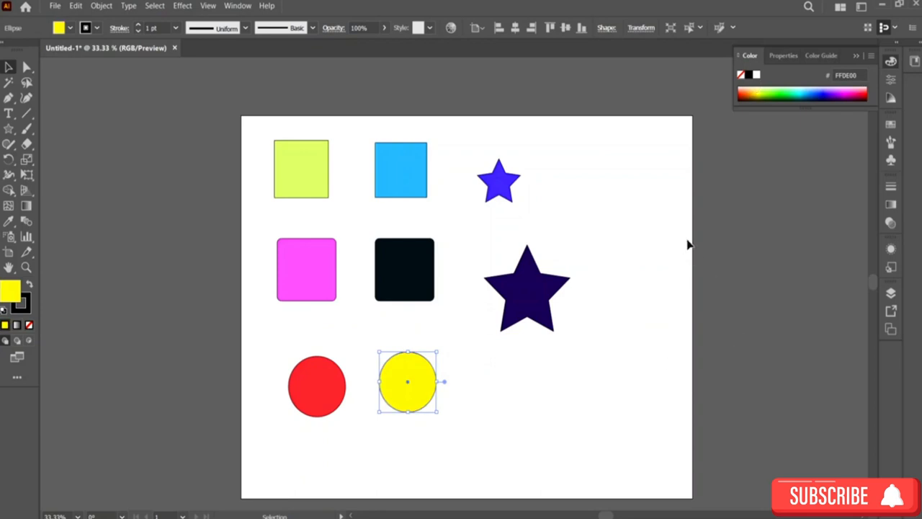
click(318, 179)
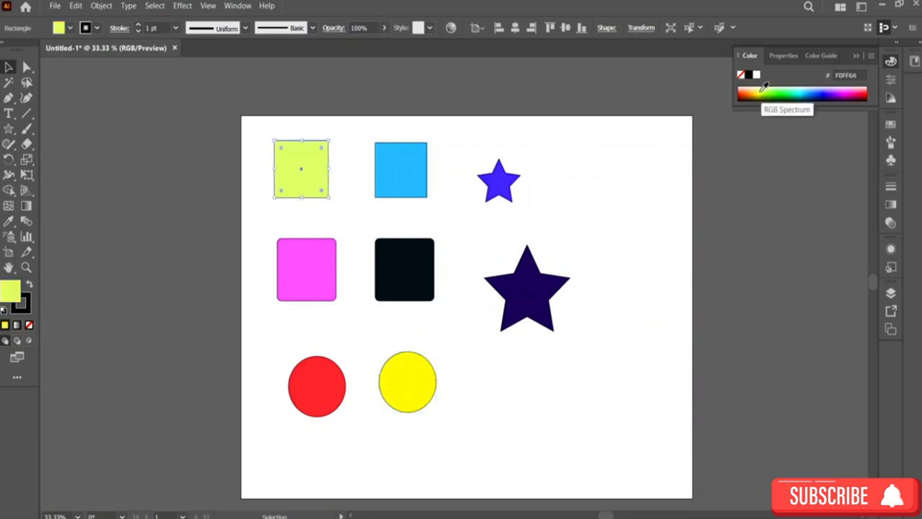
click(762, 89)
click(780, 232)
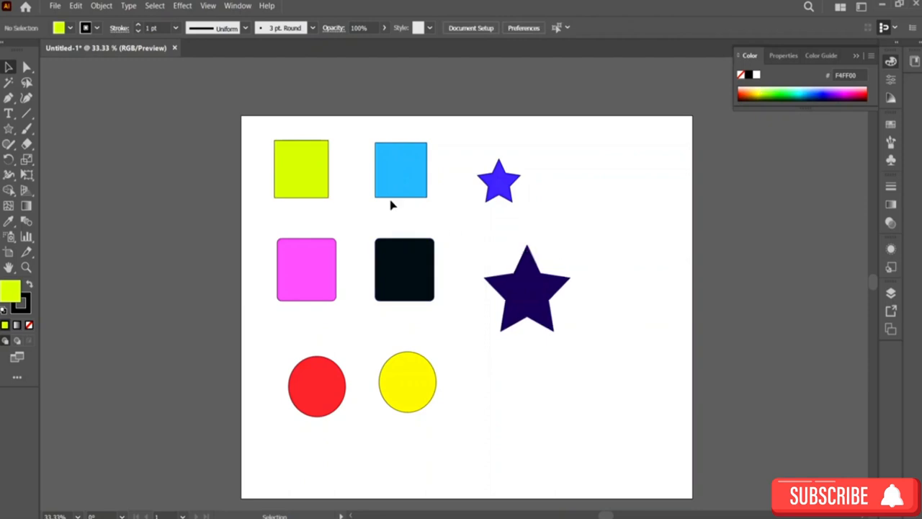
Step: Duplicate the lime, blue and black squares to the right side and copy the large dark star below
drag(304, 183, 618, 181)
drag(407, 188, 624, 277)
drag(391, 289, 621, 415)
drag(523, 313, 490, 418)
Step: Make three copies of the small blue star scattered around the top area
drag(505, 187, 549, 223)
click(503, 187)
drag(506, 188, 480, 242)
drag(505, 185, 463, 152)
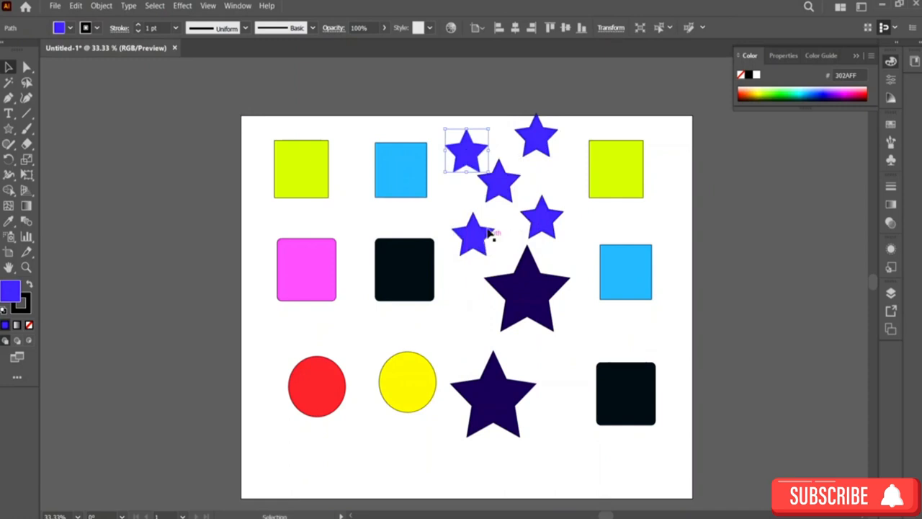
Step: Duplicate the yellow and red circles and place the copies below them near the bottom
drag(398, 387, 383, 459)
drag(328, 407, 263, 362)
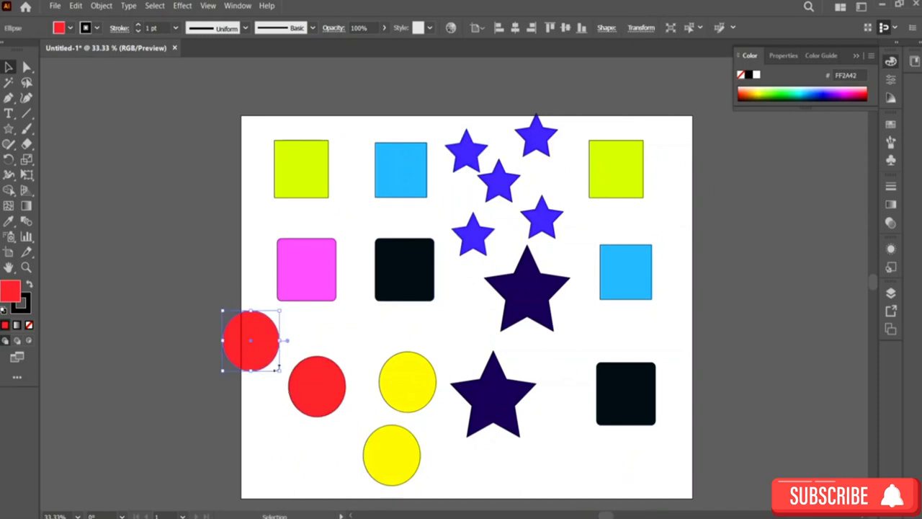
drag(257, 354, 286, 472)
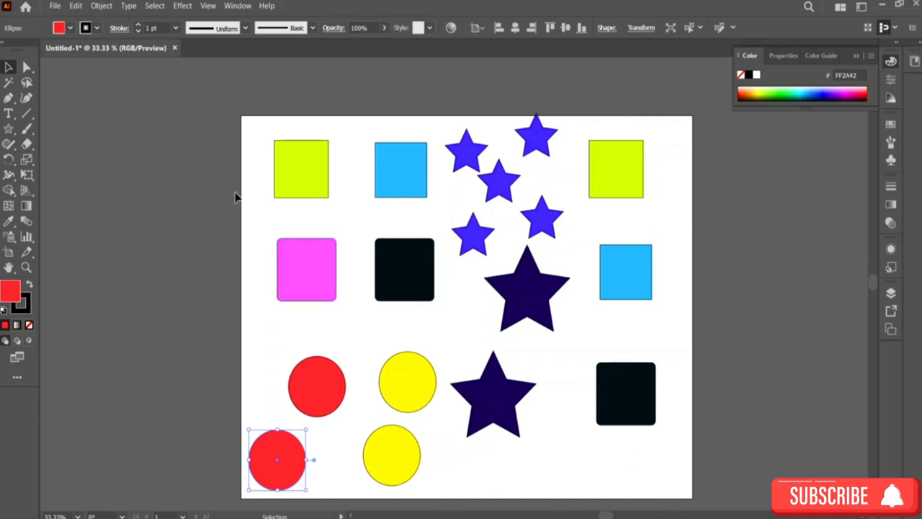
Step: Select the similarly coloured shapes with the Magic Wand on the lime square and nudge them slightly
click(9, 83)
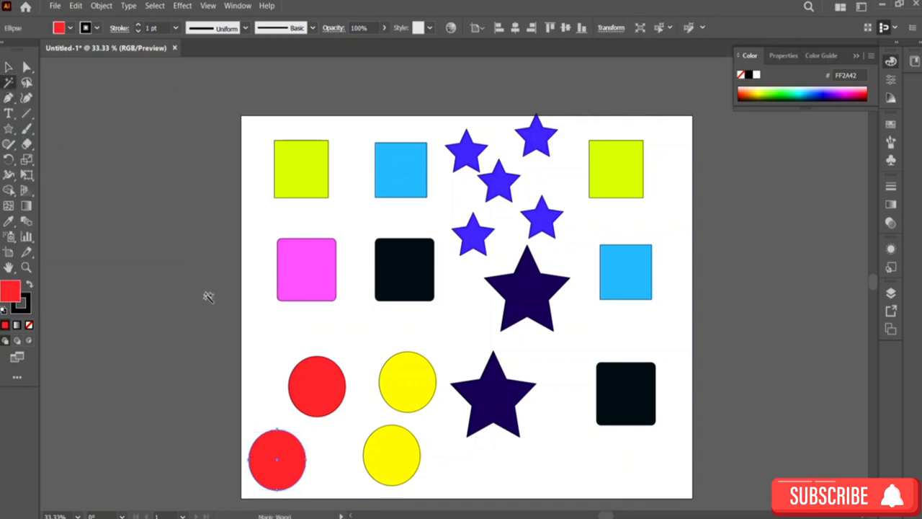
click(309, 178)
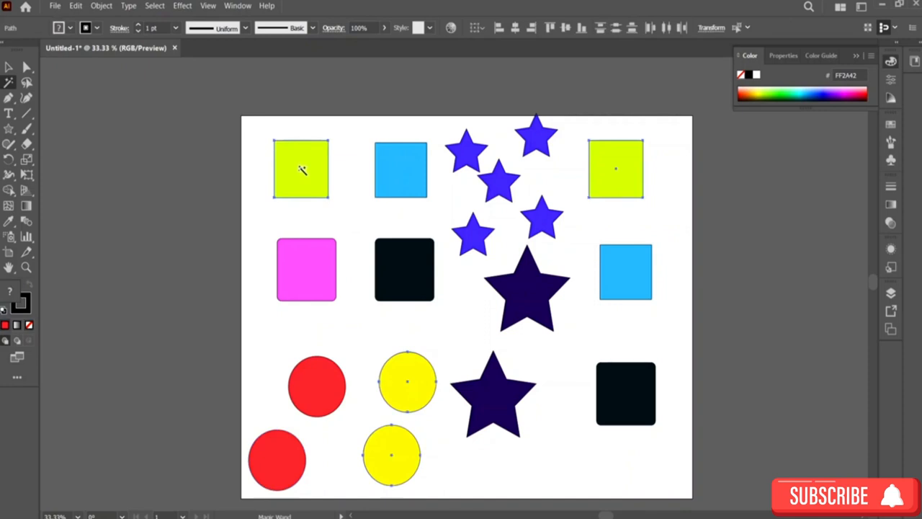
key(v)
mouse_move(291, 192)
mouse_down()
mouse_move(98, 158)
mouse_move(309, 180)
mouse_move(332, 169)
mouse_move(296, 189)
mouse_up()
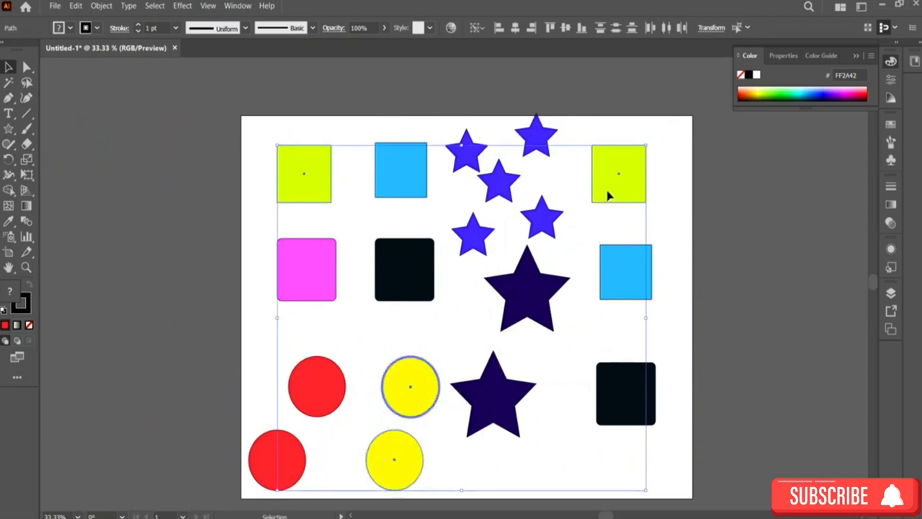
Step: Set the Magic Wand's fill colour tolerance to 0
double_click(8, 82)
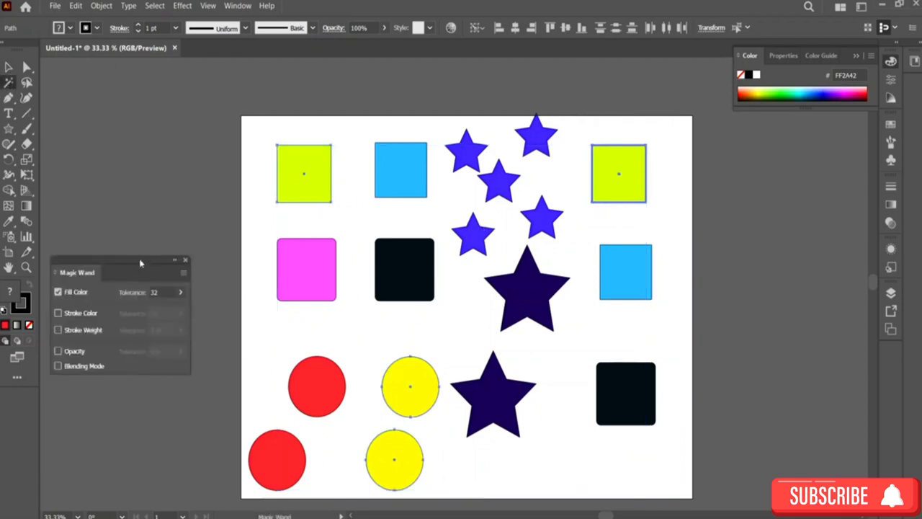
drag(130, 262, 615, 142)
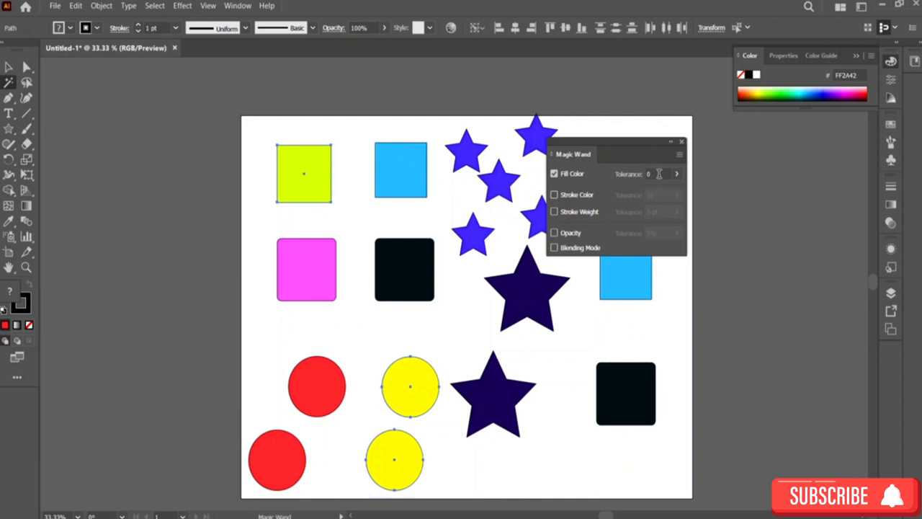
click(682, 143)
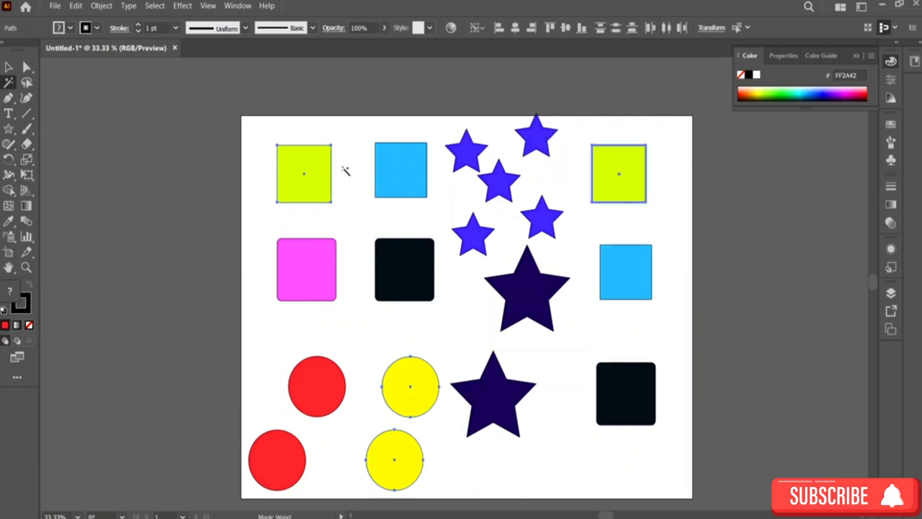
Step: Reselect only the lime squares with the Magic Wand, nudge them upward, and deselect
click(8, 67)
click(185, 153)
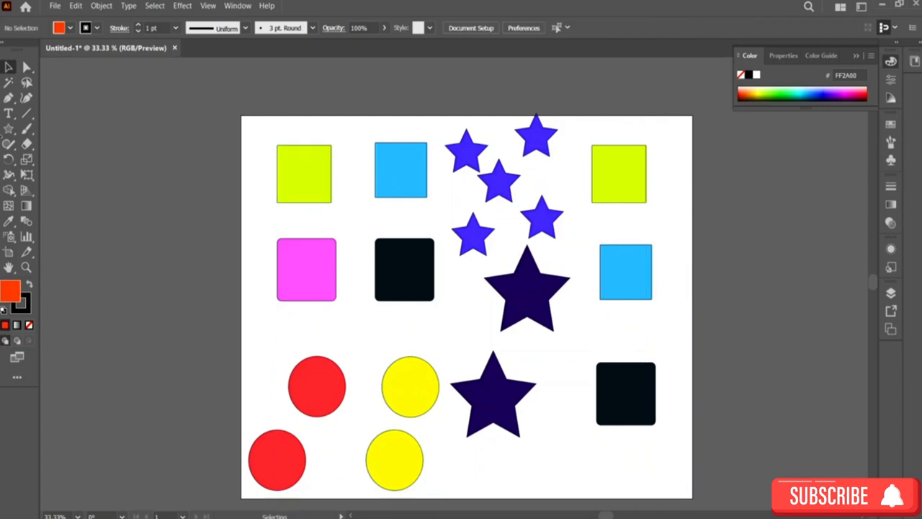
click(9, 82)
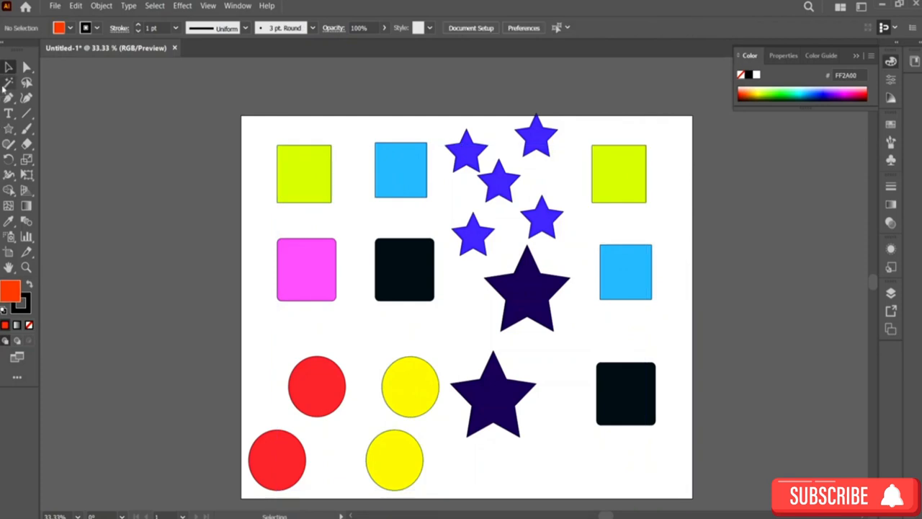
click(315, 178)
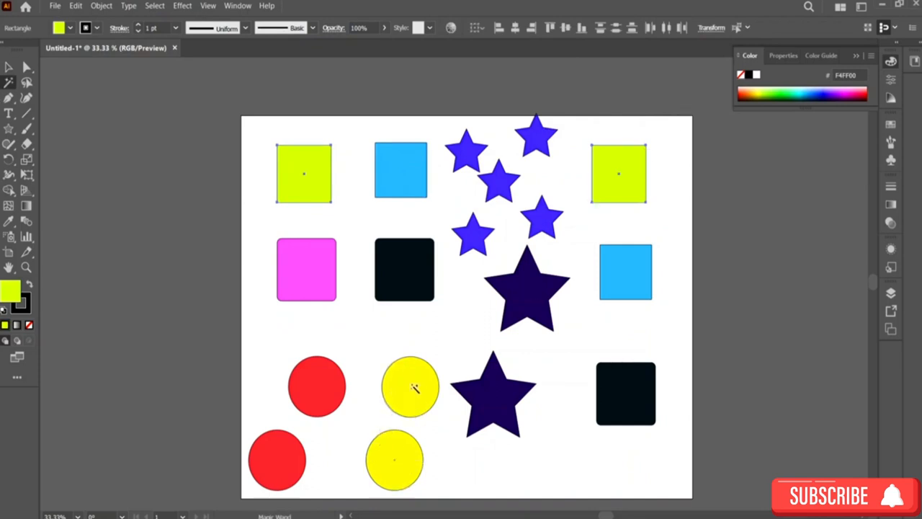
click(9, 66)
mouse_move(330, 191)
mouse_down()
mouse_move(273, 182)
mouse_move(323, 148)
mouse_move(322, 179)
mouse_up()
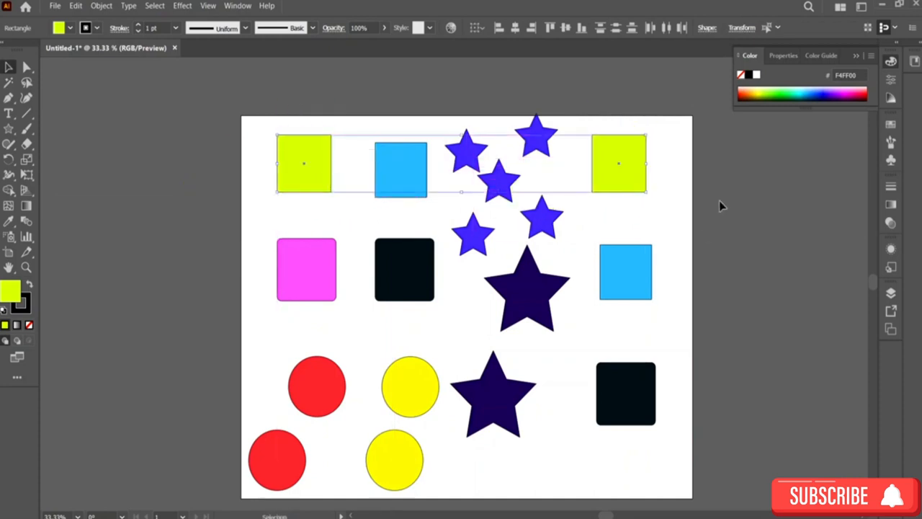
click(693, 188)
Step: Zoom in closely on the lime square's edge and select it with the Magic Wand
click(9, 83)
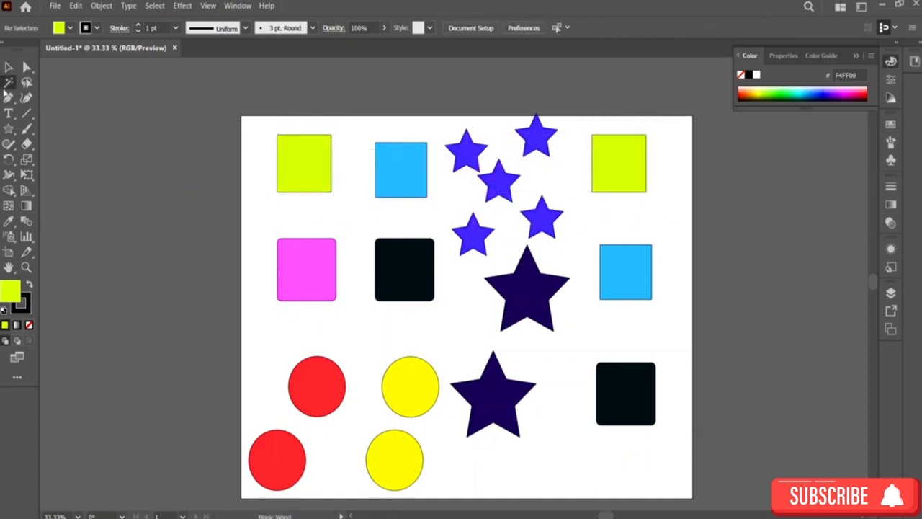
double_click(9, 83)
key(z)
click(316, 161)
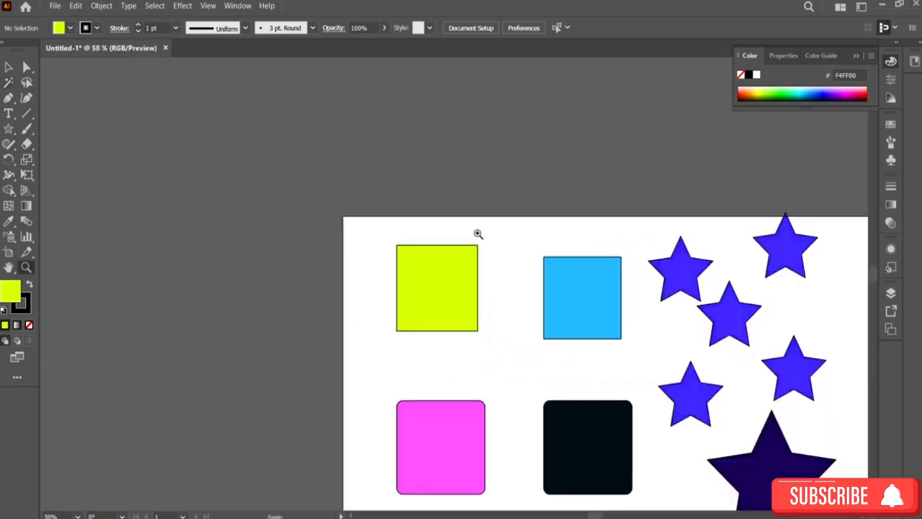
click(465, 285)
click(466, 284)
click(466, 281)
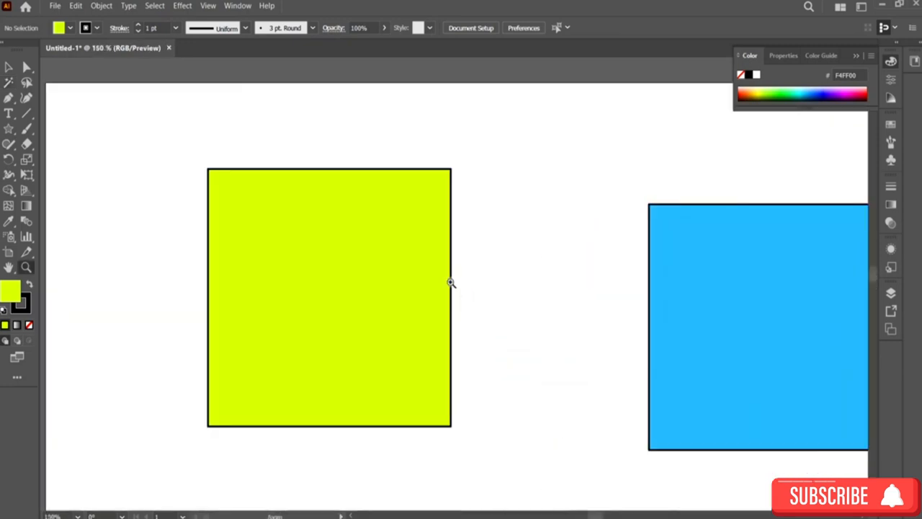
click(449, 281)
click(435, 291)
click(496, 310)
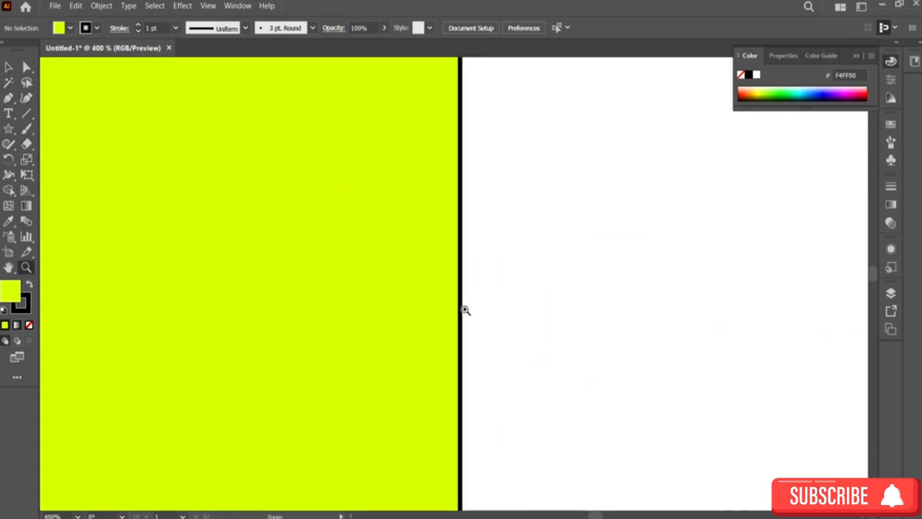
click(465, 310)
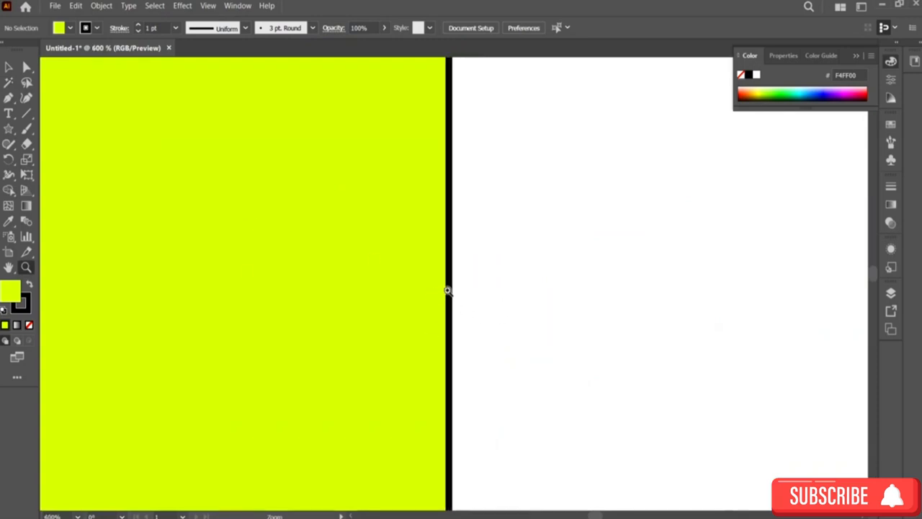
click(9, 82)
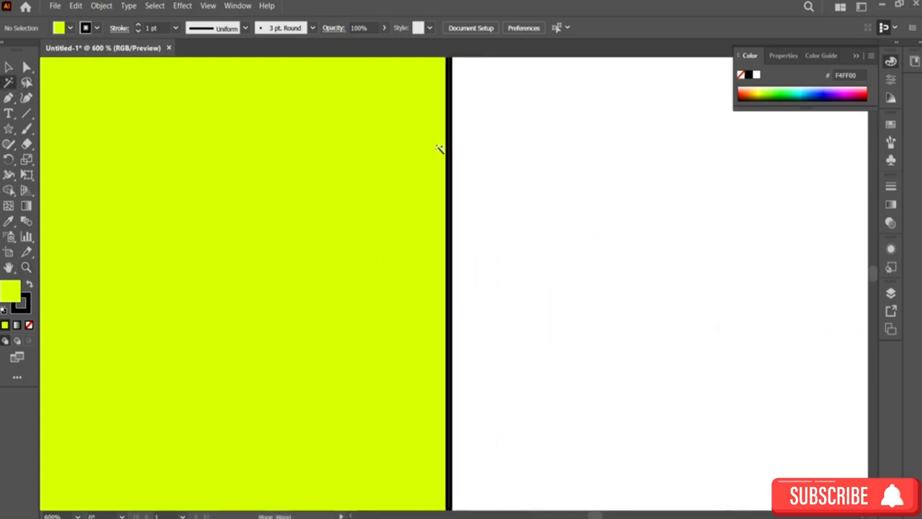
click(450, 233)
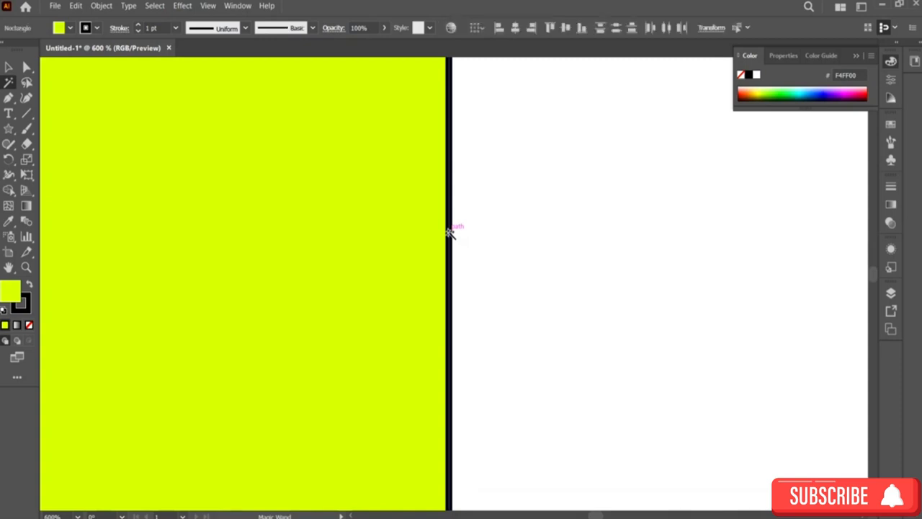
Step: Zoom back out to view the whole artboard
key(z)
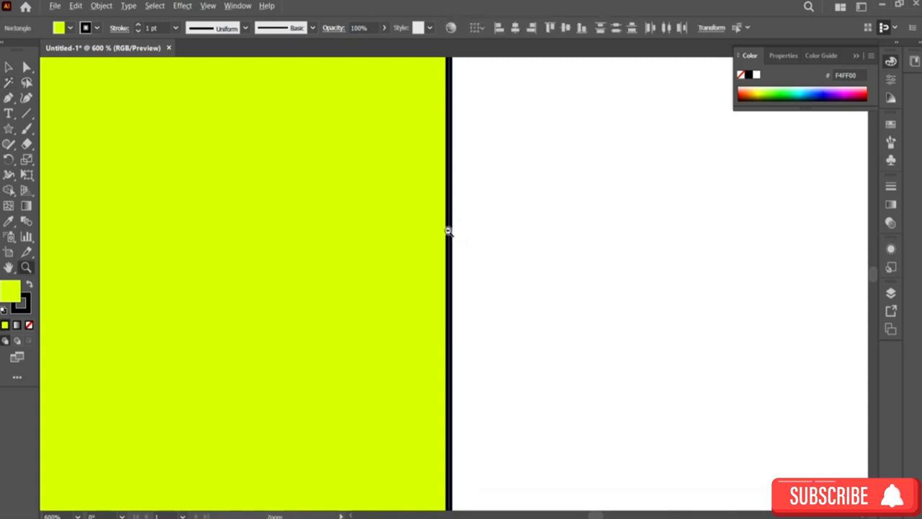
alt+click(449, 230)
alt+click(518, 371)
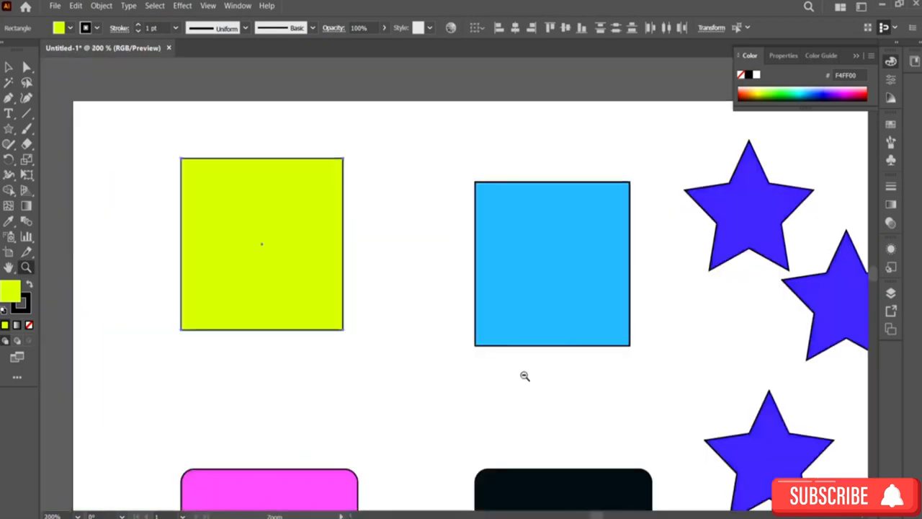
alt+click(585, 411)
alt+click(565, 404)
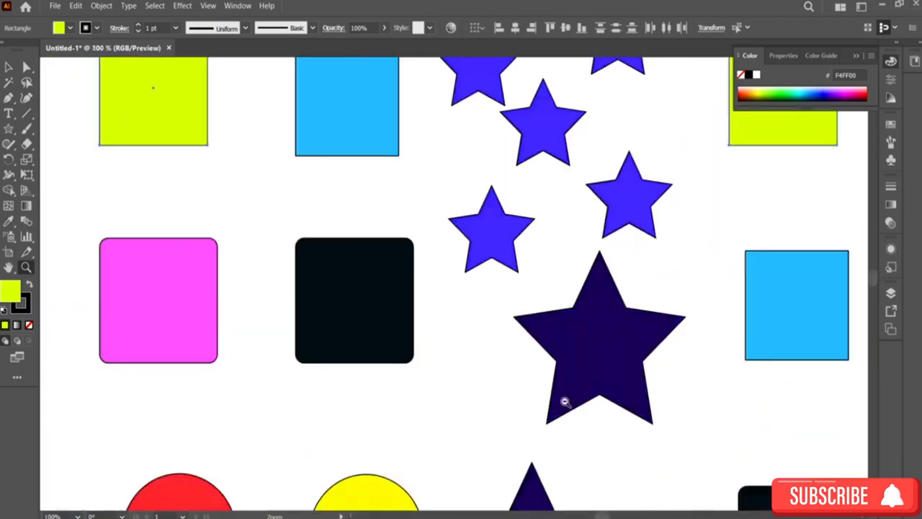
alt+click(565, 403)
alt+click(396, 168)
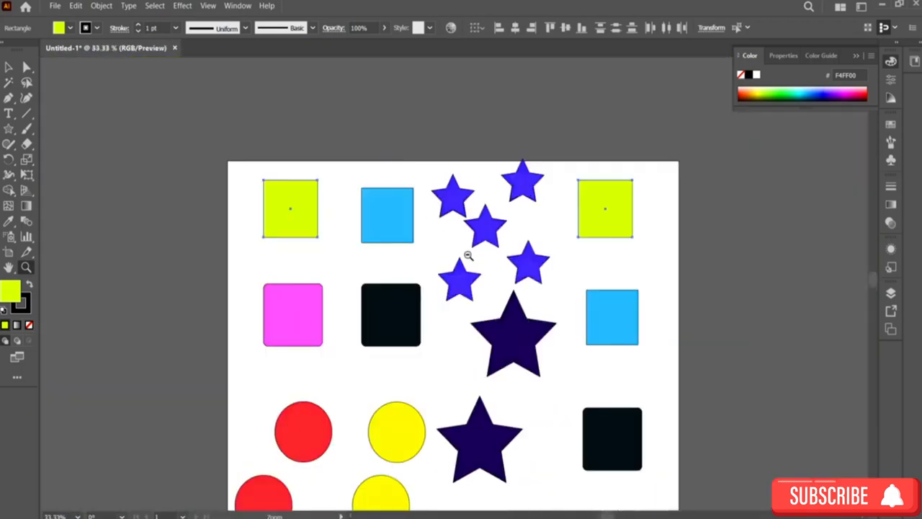
scroll(468, 255, down, 2)
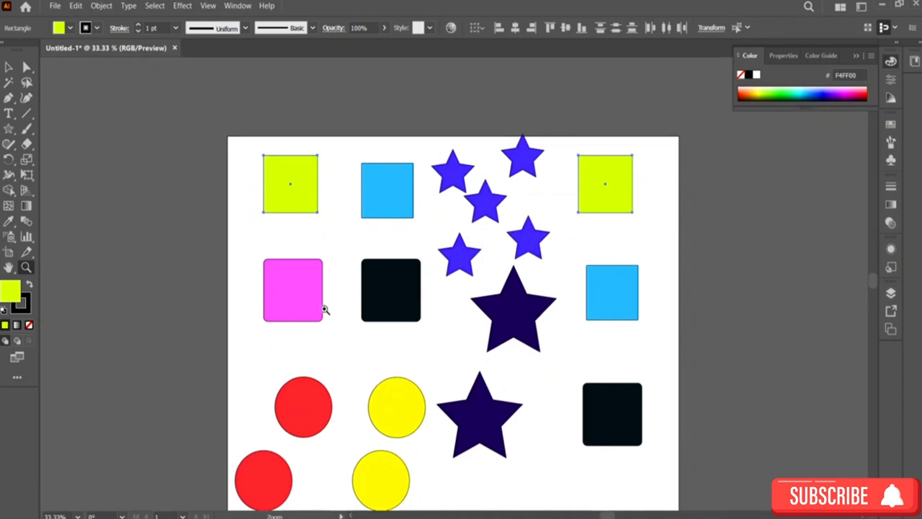
Step: Select all the small blue stars with the Magic Wand and nudge them slightly
click(8, 82)
click(458, 184)
click(7, 67)
mouse_move(435, 181)
mouse_down()
mouse_move(425, 186)
mouse_move(478, 207)
mouse_move(435, 174)
mouse_move(440, 183)
mouse_up()
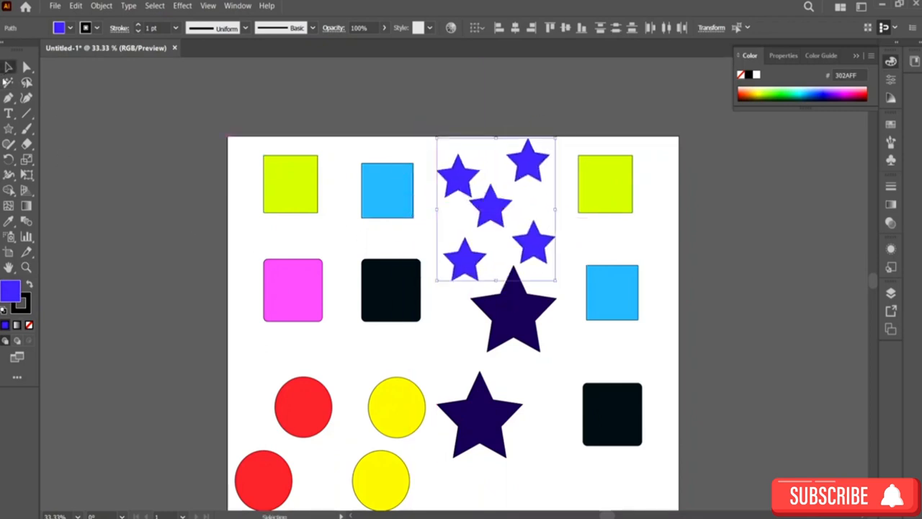
Step: Enlarge one small blue star and move it over the lime, pink and black squares
click(442, 385)
click(484, 409)
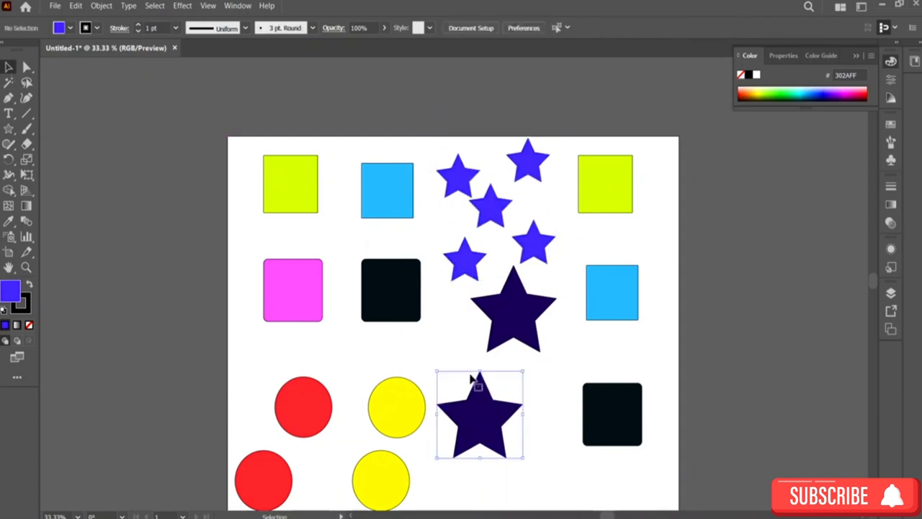
click(462, 272)
drag(442, 283, 374, 370)
drag(437, 305, 353, 222)
Step: Select all the blue stars together and shift them slightly to the right
key(y)
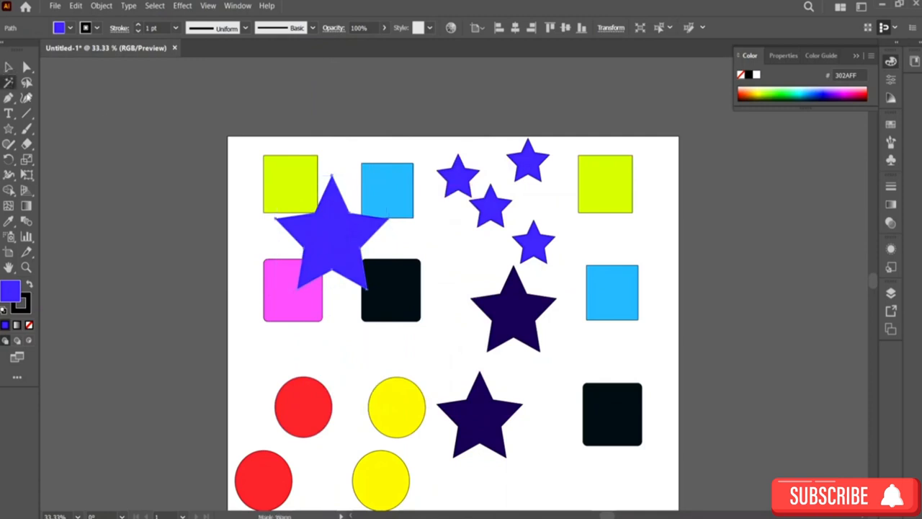
key(v)
mouse_move(492, 214)
mouse_down()
mouse_move(661, 190)
mouse_move(533, 175)
mouse_move(506, 213)
mouse_up()
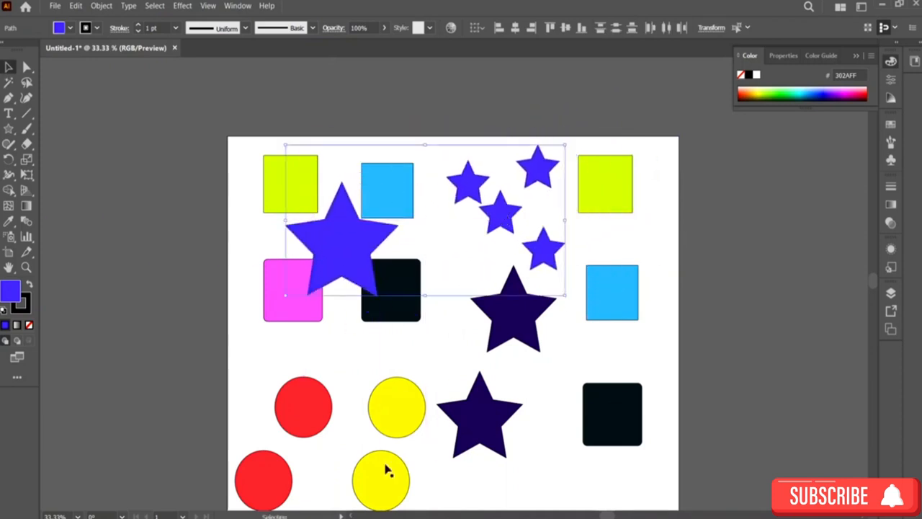
Step: Select the blue squares, then the black squares, with the Magic Wand
click(9, 82)
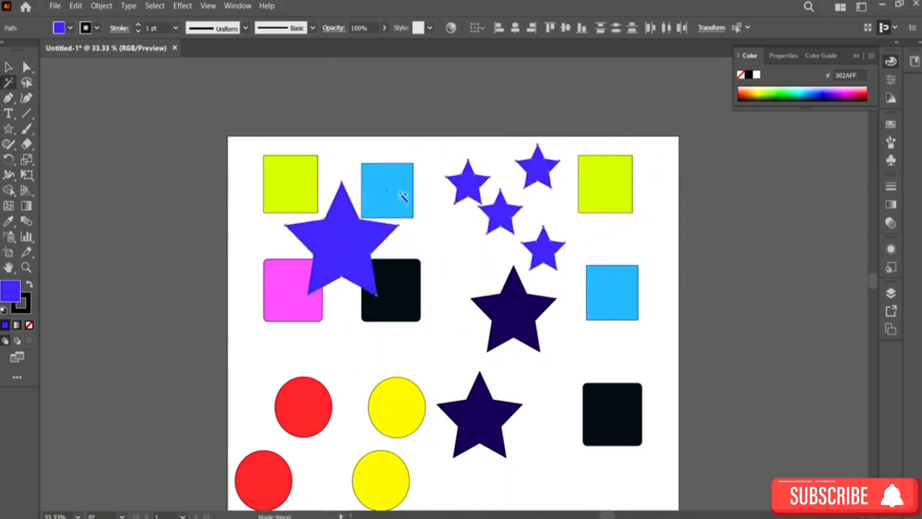
click(401, 197)
click(393, 283)
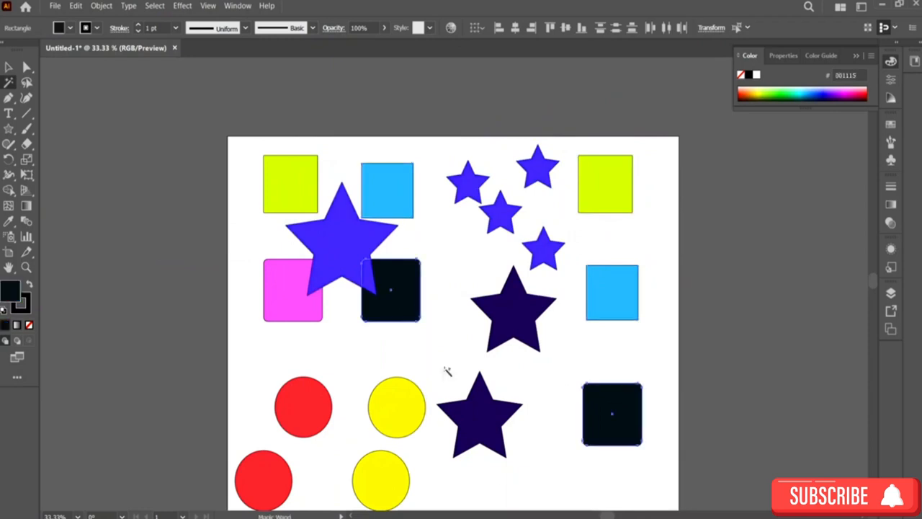
Step: Select the dark purple stars, then the yellow circles, then the red circles with the Magic Wand
click(480, 443)
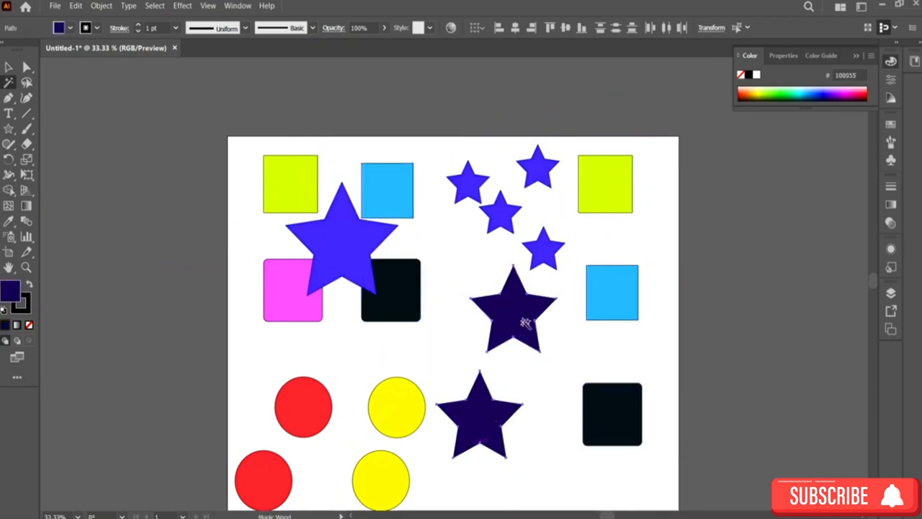
click(415, 426)
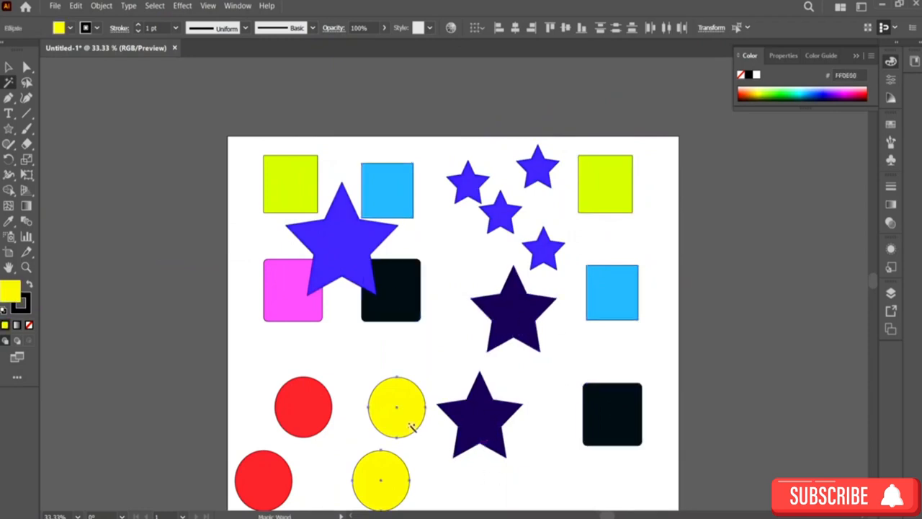
click(300, 402)
Step: Select the pink square and move it down and left to the artboard's left edge with the Selection tool
click(285, 308)
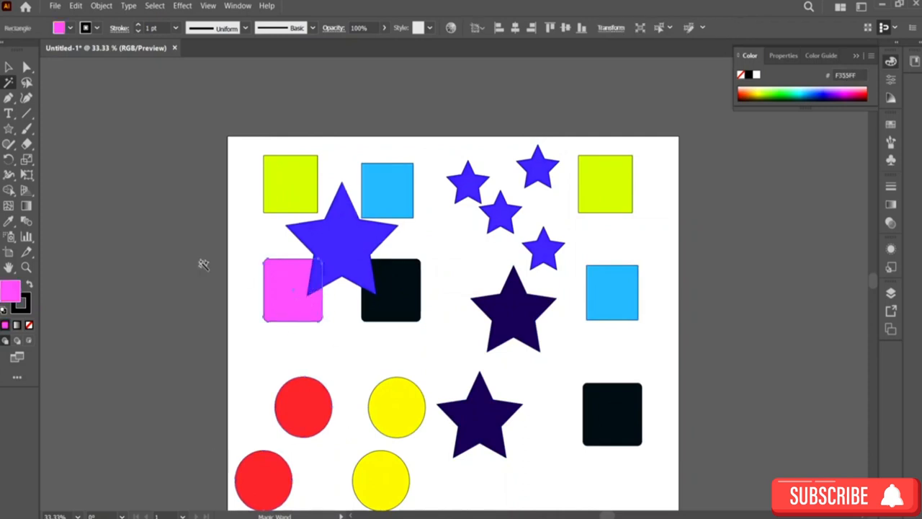
click(7, 66)
drag(268, 263, 245, 320)
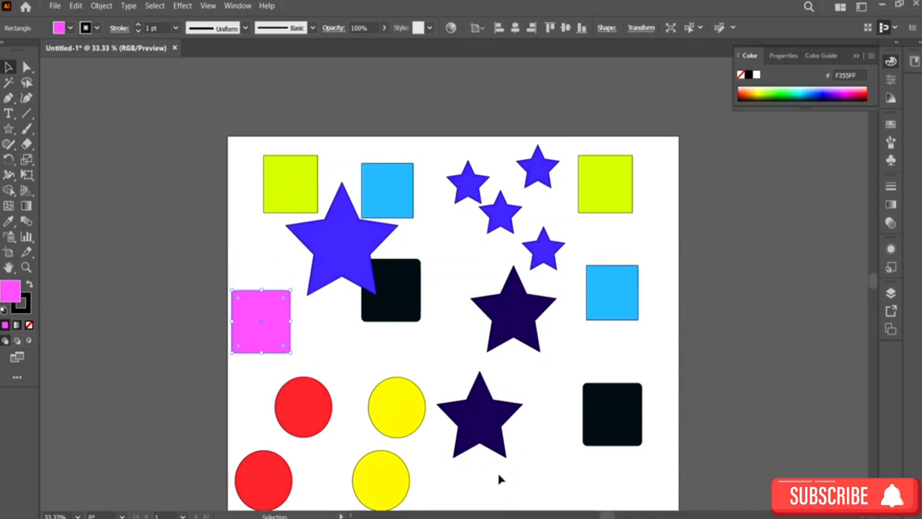
Step: Select every shape on the artboard and delete them all
scroll(582, 348, down, 2)
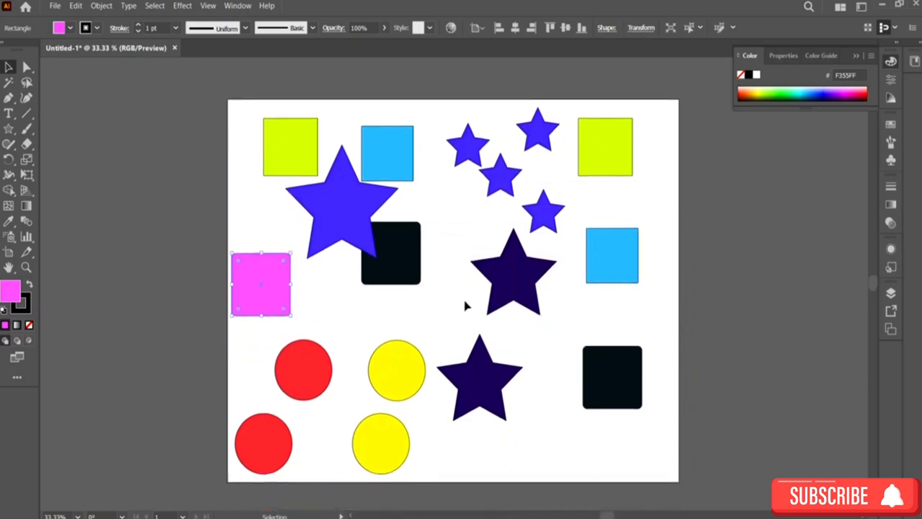
drag(232, 105, 676, 464)
drag(780, 496, 777, 461)
key(Delete)
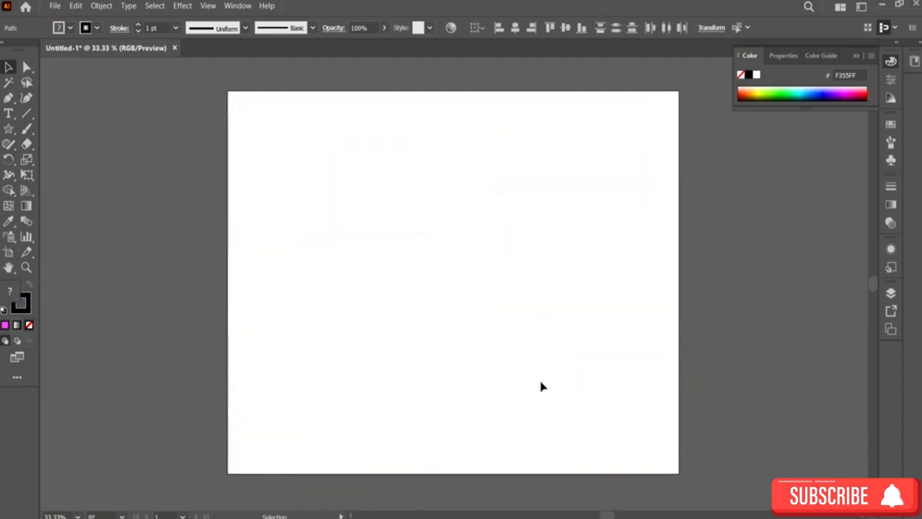
scroll(562, 346, right, 2)
scroll(669, 300, left, 1)
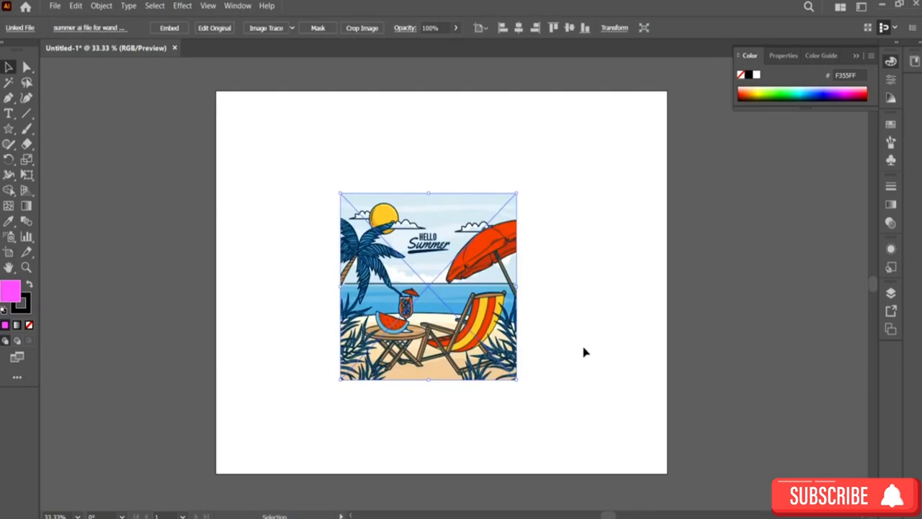
Step: Scale the placed summer image up by its corners to fill most of the artboard and reposition it
drag(517, 381, 637, 473)
drag(340, 193, 270, 118)
mouse_move(434, 270)
mouse_down()
mouse_move(430, 242)
mouse_move(429, 258)
mouse_up()
right_click(465, 302)
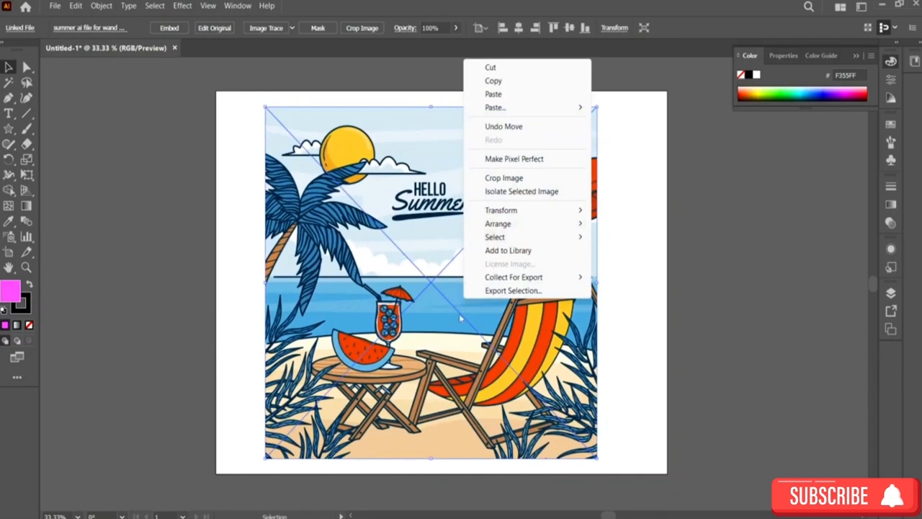
click(246, 258)
click(244, 257)
mouse_move(445, 294)
mouse_down()
mouse_move(440, 285)
mouse_move(451, 303)
mouse_move(448, 290)
mouse_up()
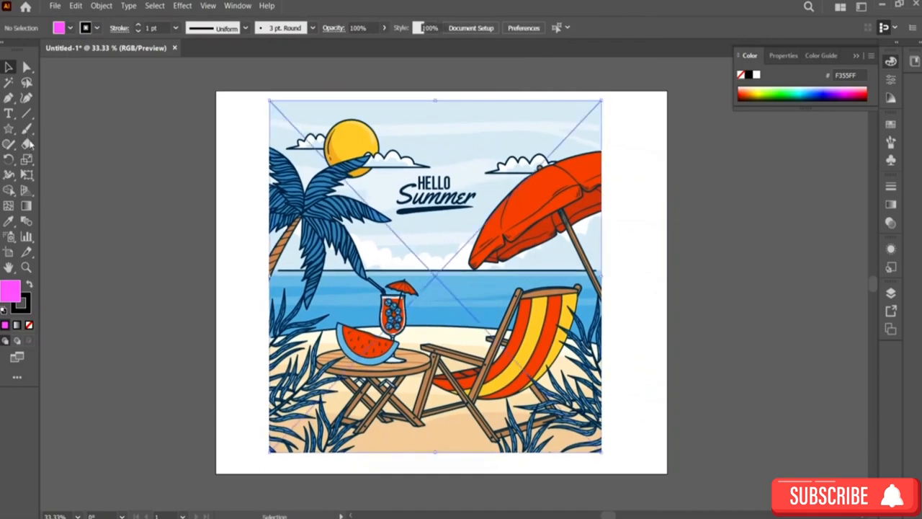
click(9, 82)
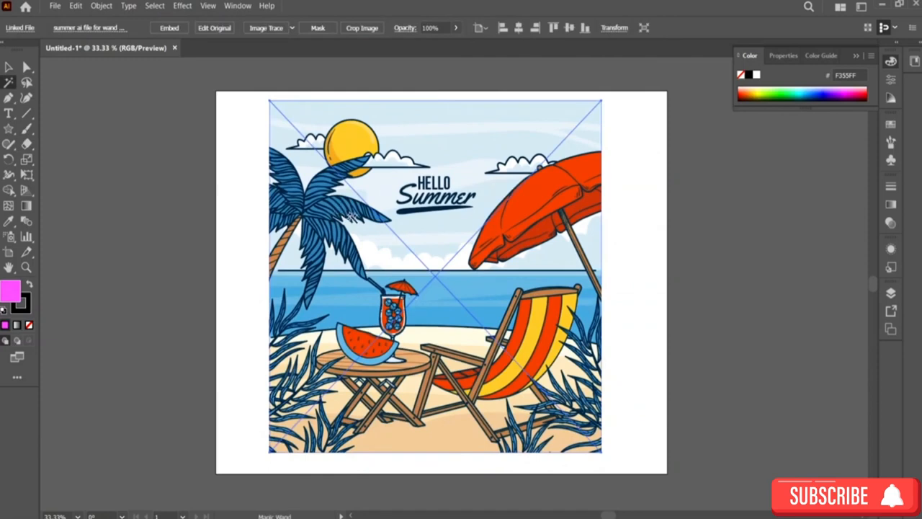
click(8, 66)
right_click(441, 193)
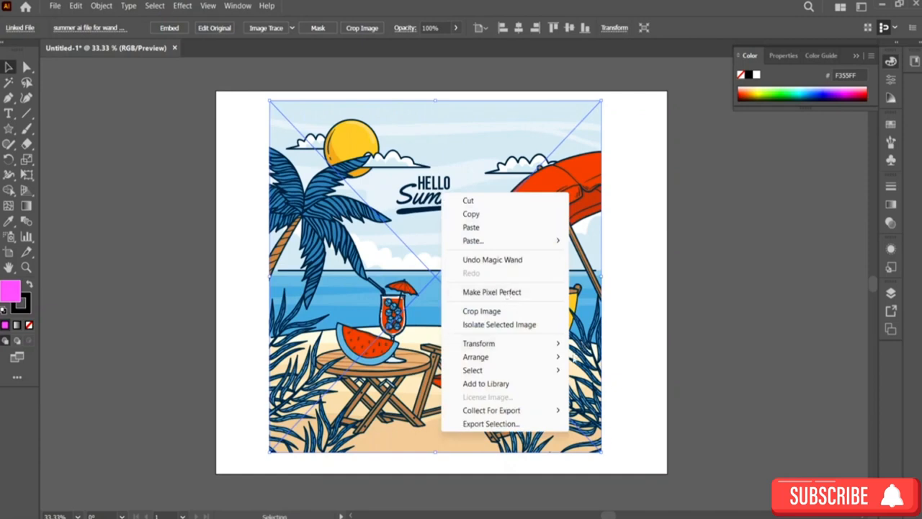
click(616, 252)
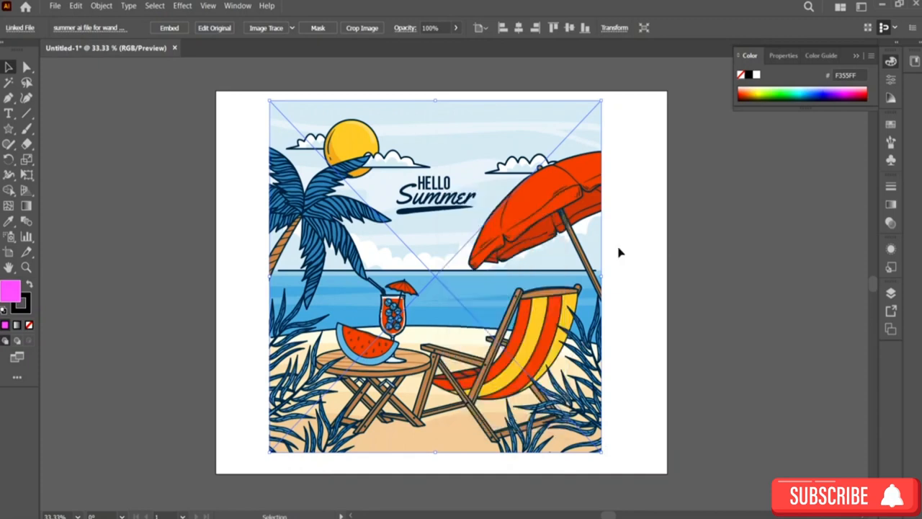
Step: Open the summer image in isolation mode, nudge it slightly and apply Make Pixel Perfect to it
double_click(560, 255)
mouse_move(320, 220)
mouse_down()
mouse_move(356, 251)
mouse_move(331, 214)
mouse_up()
right_click(331, 214)
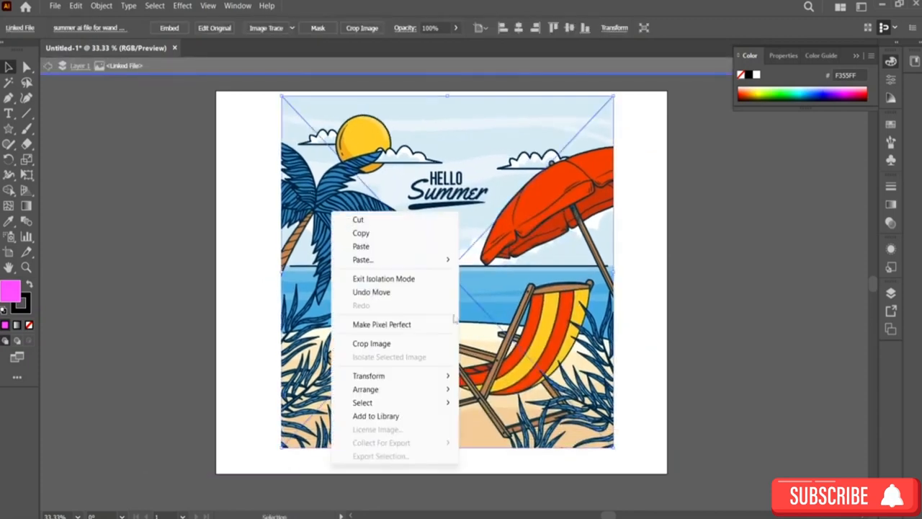
click(418, 326)
Step: Narrow the summer image slightly from its right edge, then select it and delete it
mouse_move(610, 268)
mouse_down()
mouse_move(582, 304)
mouse_move(594, 277)
mouse_up()
key(Delete)
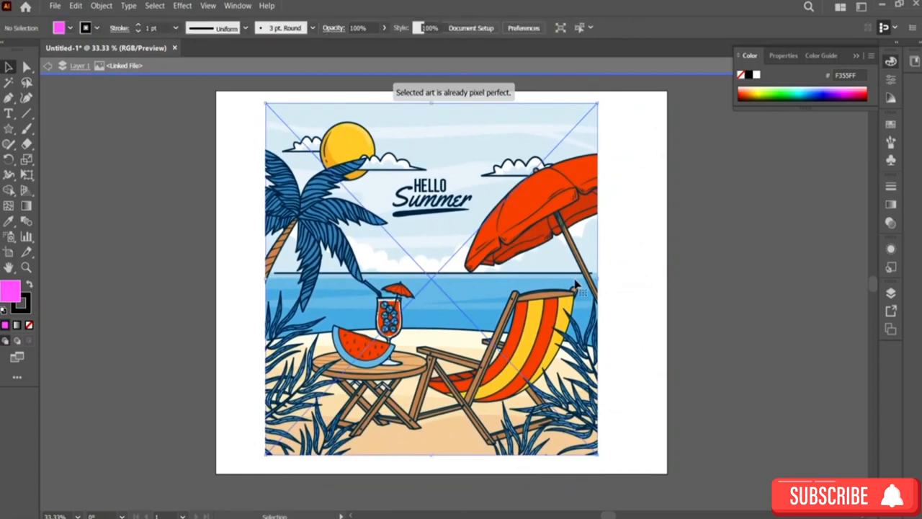
click(577, 286)
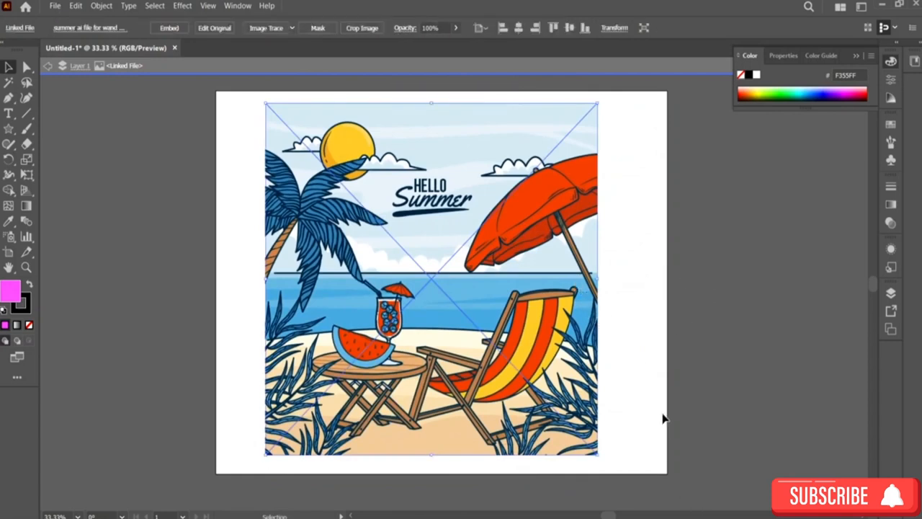
key(Delete)
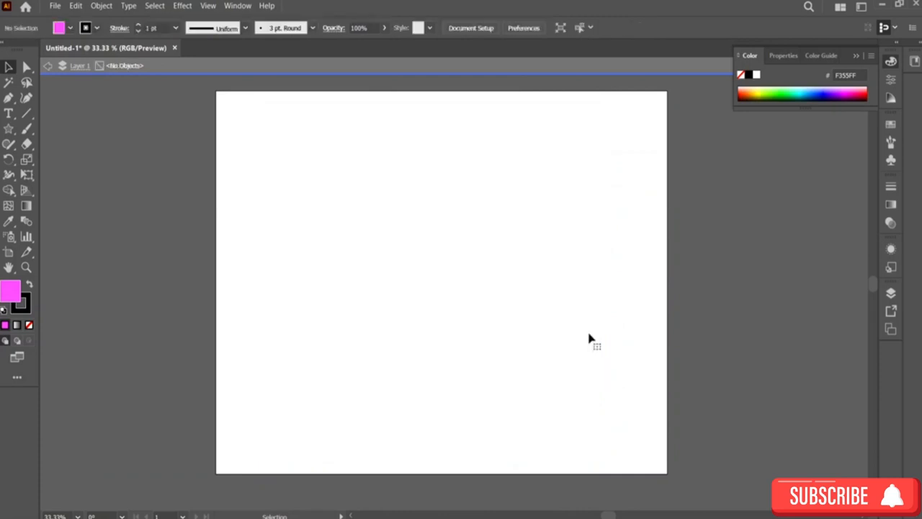
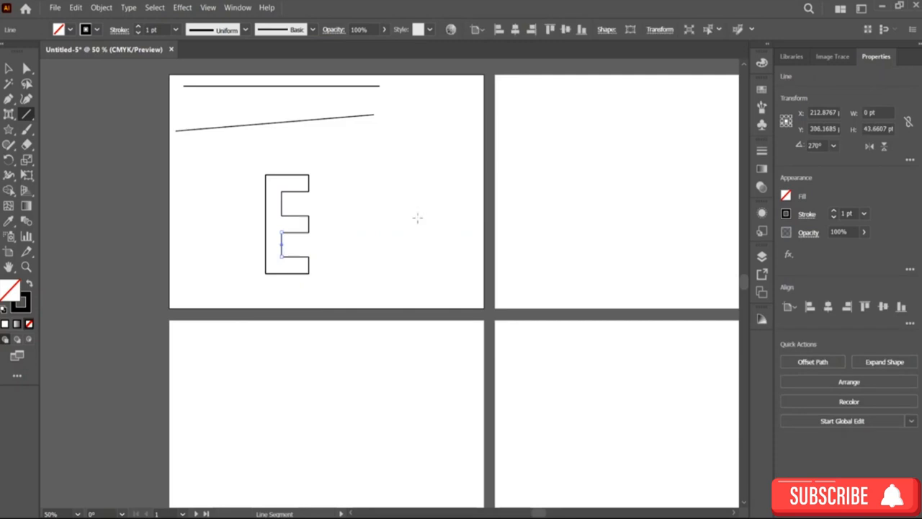
Step: Select the E's line segments, group them, and move the group up and to the left
click(16, 67)
click(382, 162)
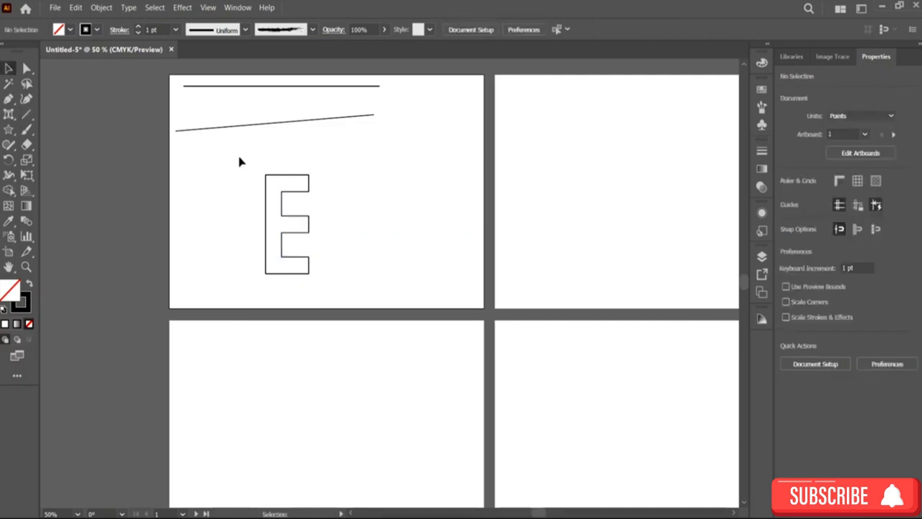
drag(241, 158, 370, 266)
right_click(288, 235)
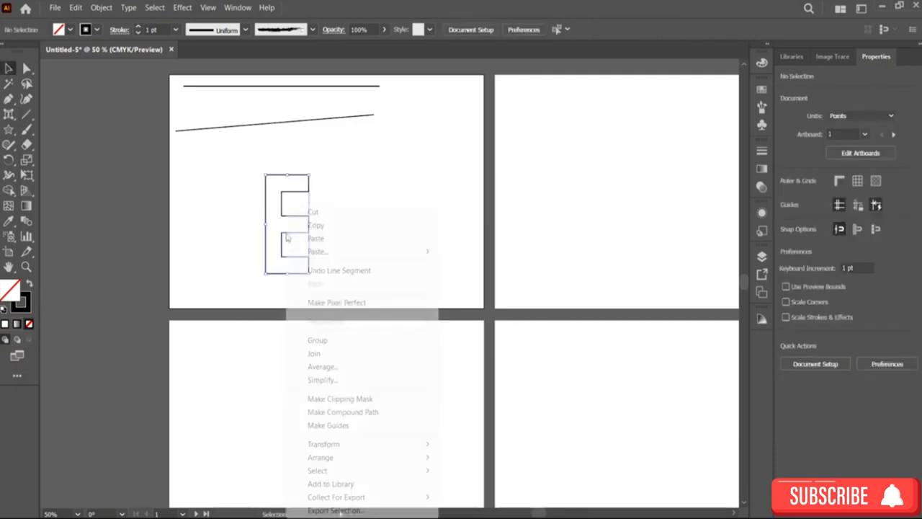
click(345, 340)
click(397, 214)
drag(283, 219, 249, 199)
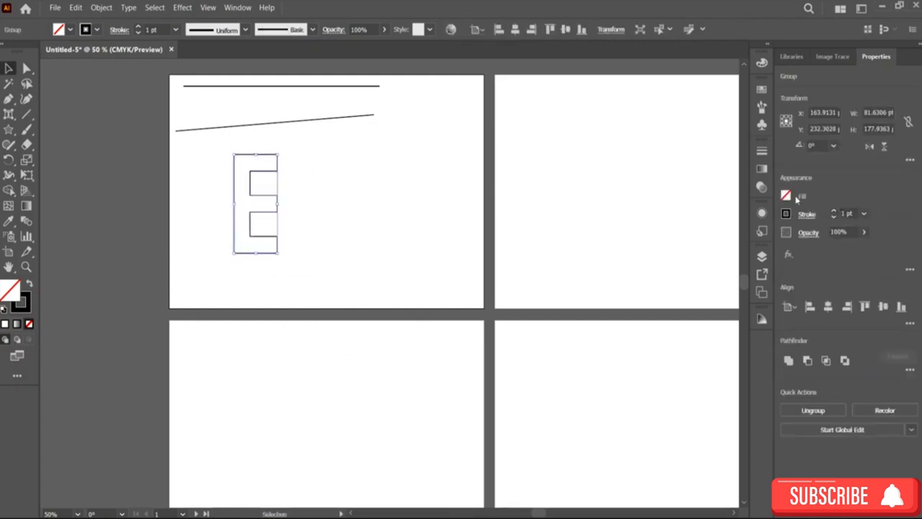
Step: Set the grouped E's fill to a light yellow from the colour spectrum
click(785, 196)
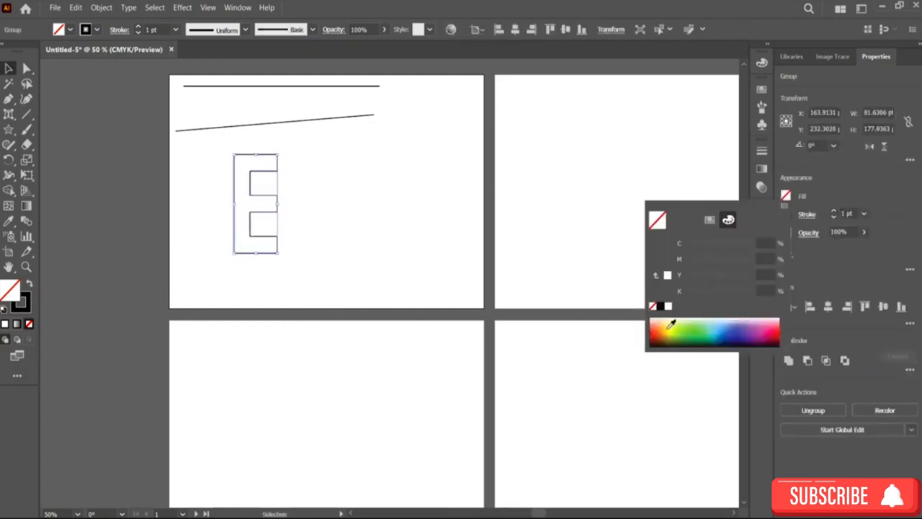
click(670, 325)
click(678, 325)
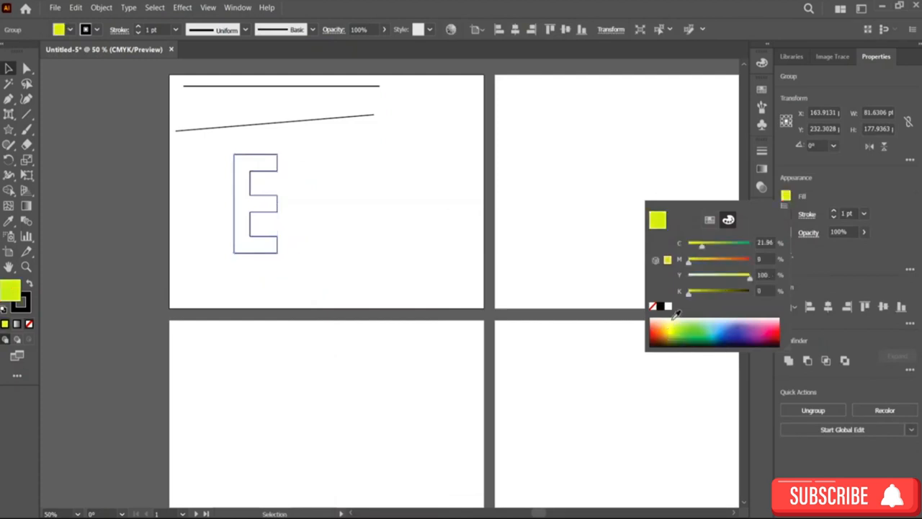
click(673, 319)
click(388, 201)
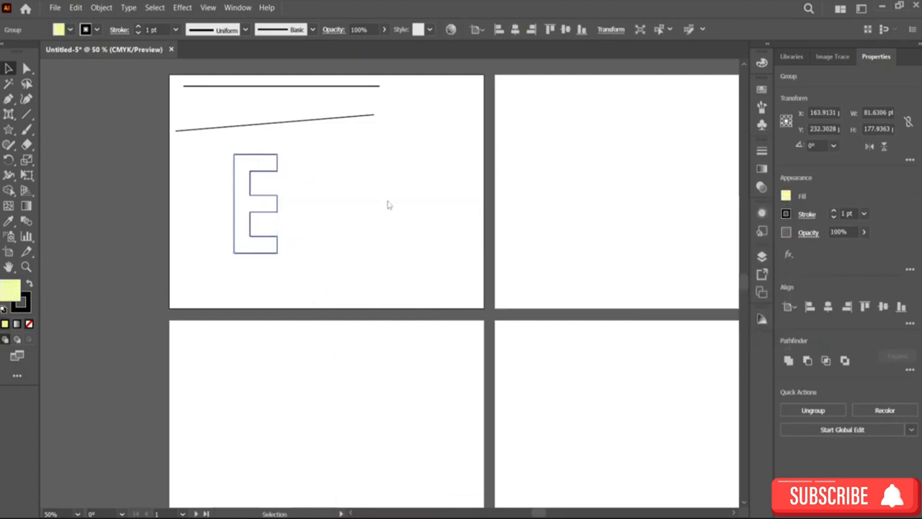
Step: Reselect the grouped E, change its fill to dark blue, and deselect it
click(241, 179)
click(254, 176)
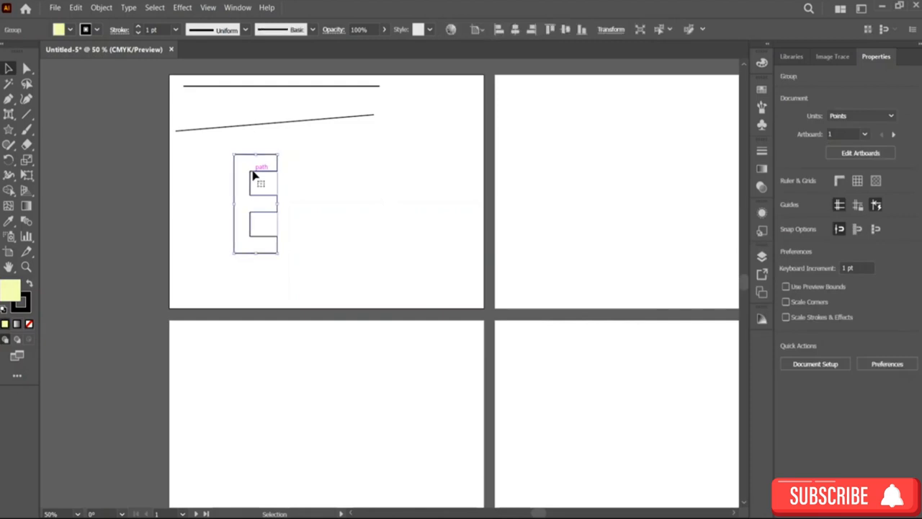
click(787, 196)
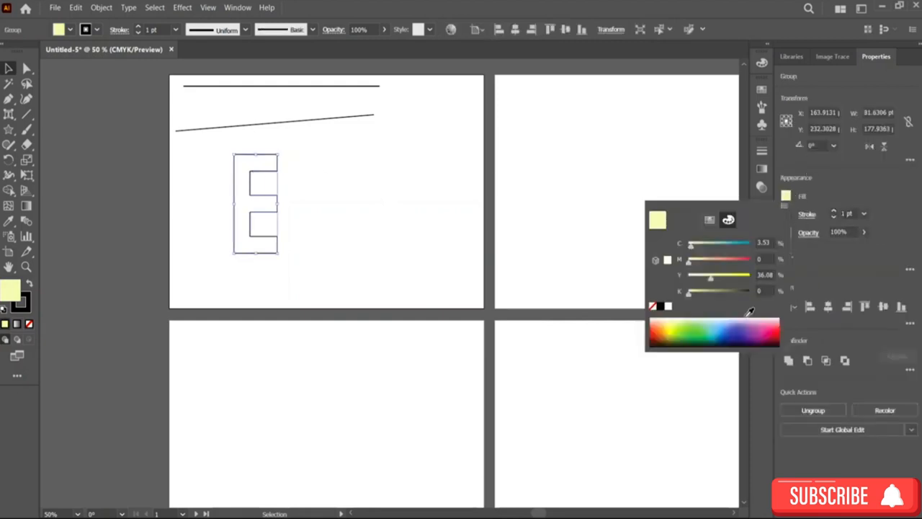
drag(752, 320, 735, 333)
click(452, 208)
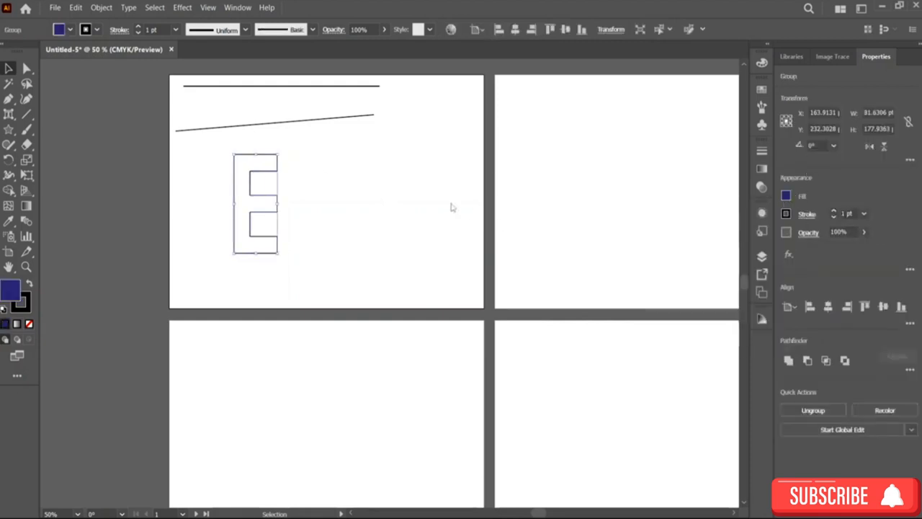
click(313, 205)
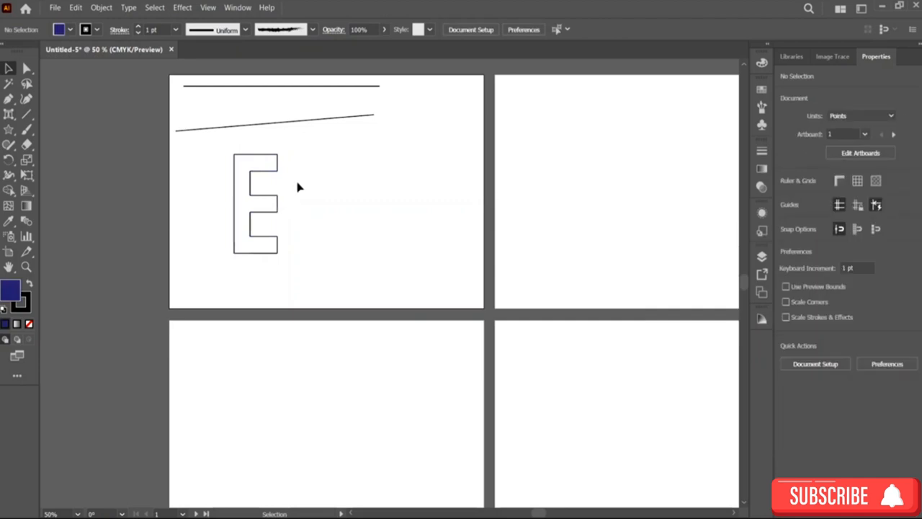
scroll(272, 206, up, 5)
scroll(296, 210, down, 4)
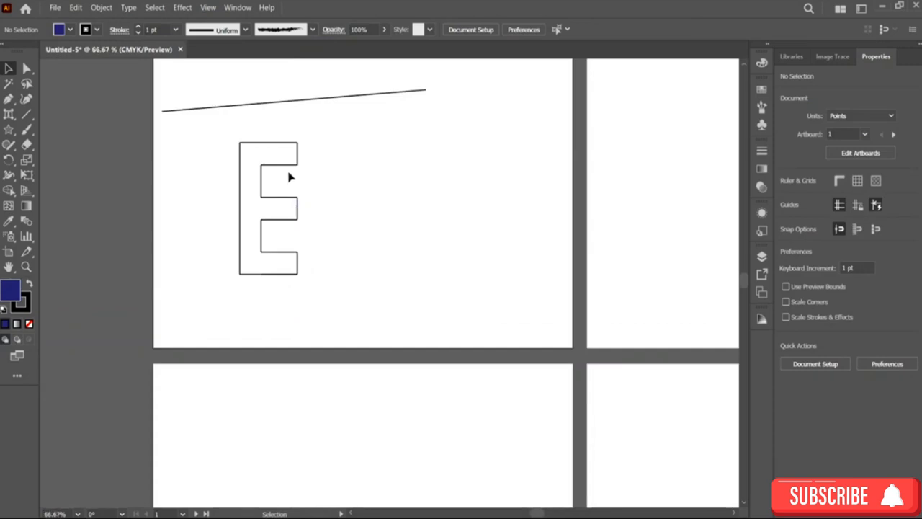
drag(297, 209, 297, 209)
click(322, 221)
scroll(408, 148, up, 3)
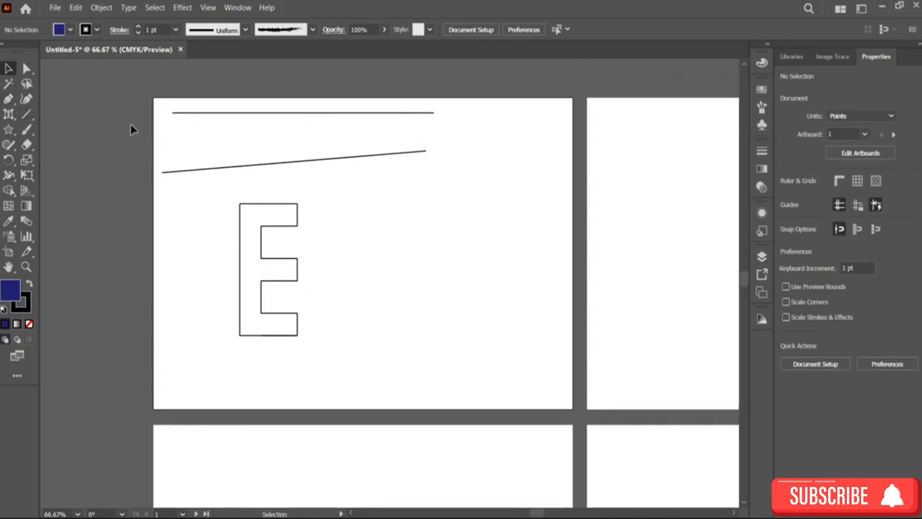
Step: Switch to the Arc tool and draw overlapping arcs like grass blades across the second artboard
click(26, 114)
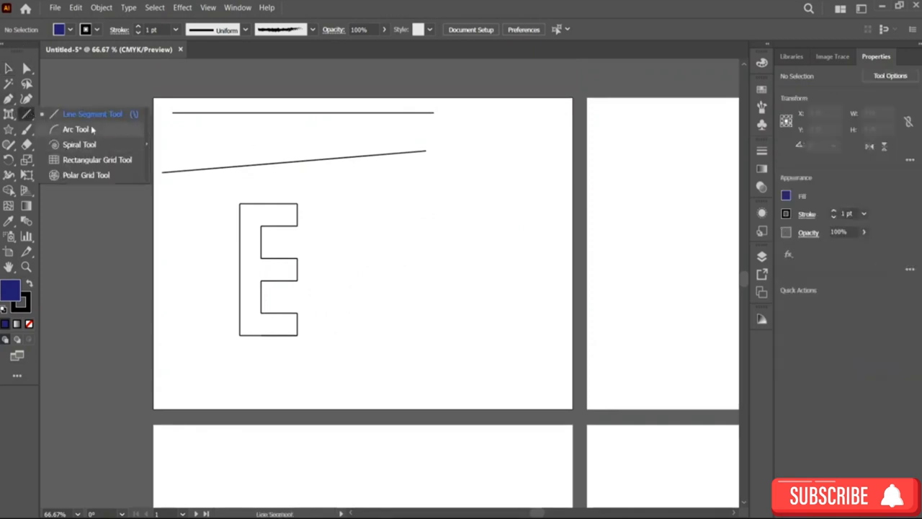
click(92, 129)
scroll(409, 170, right, 5)
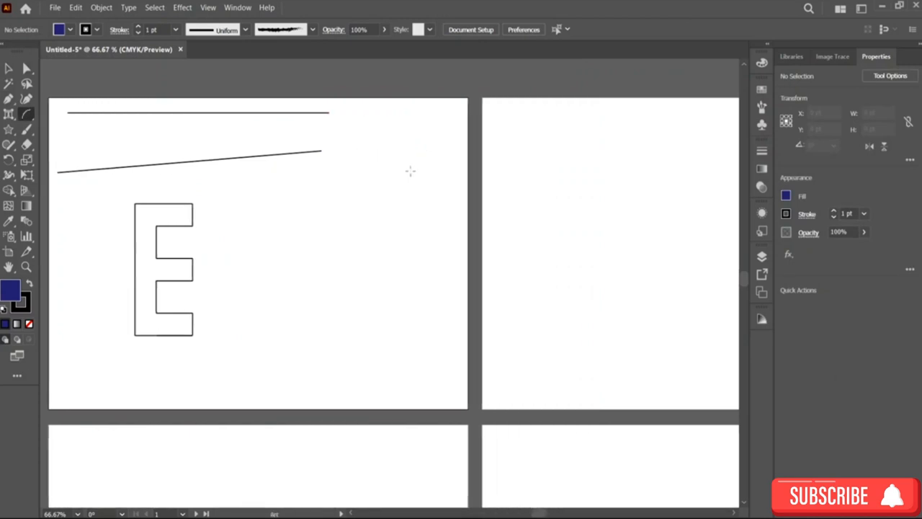
scroll(410, 171, right, 5)
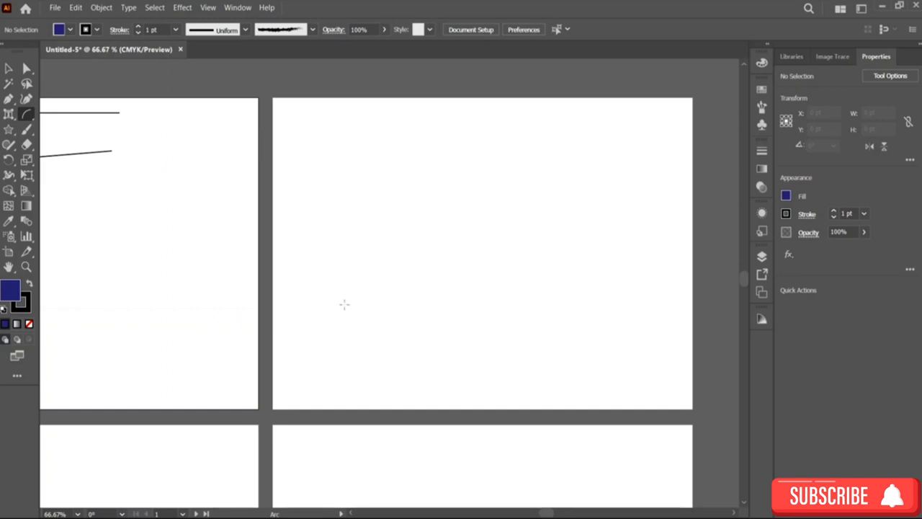
drag(344, 304, 445, 170)
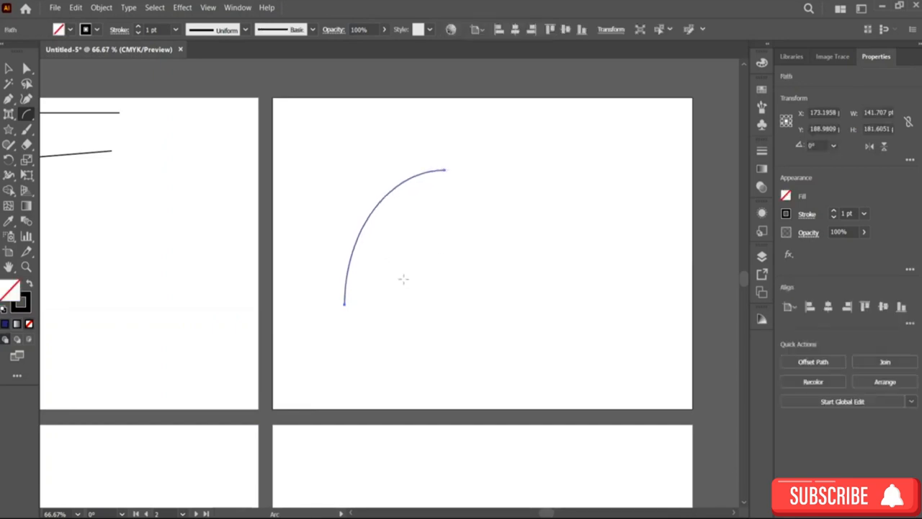
drag(403, 279, 513, 161)
drag(441, 279, 531, 165)
drag(494, 283, 580, 189)
drag(555, 278, 604, 206)
drag(583, 280, 466, 210)
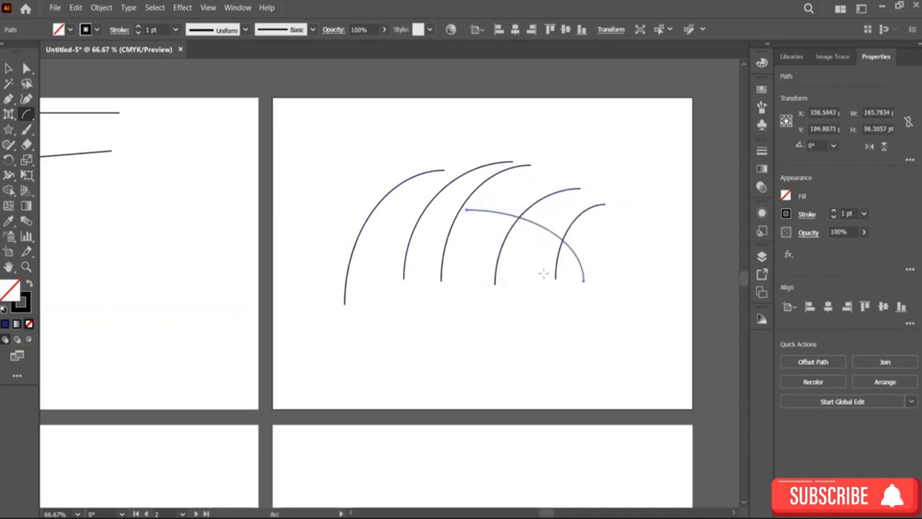
mouse_move(542, 273)
mouse_down()
mouse_move(442, 195)
mouse_move(428, 194)
mouse_up()
mouse_move(519, 252)
mouse_down()
mouse_move(391, 115)
mouse_move(368, 104)
mouse_up()
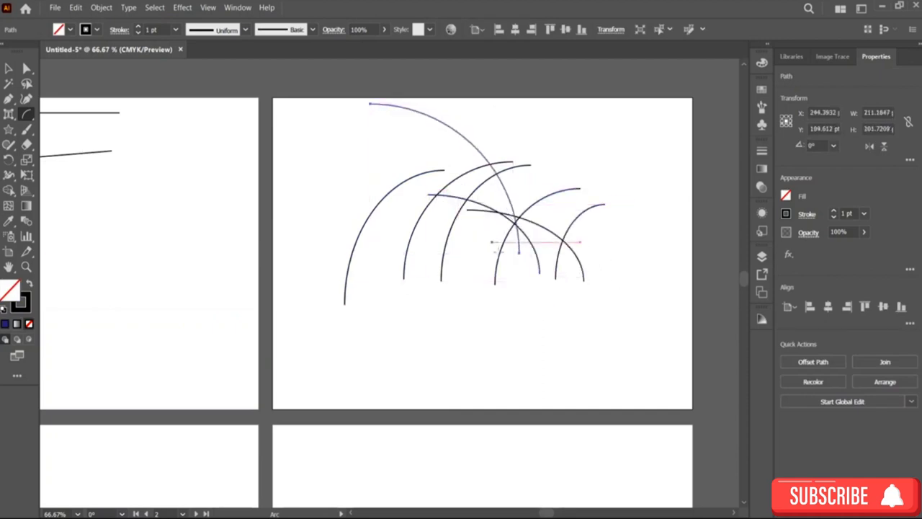
drag(489, 277, 389, 178)
drag(505, 262, 296, 136)
drag(407, 219, 426, 224)
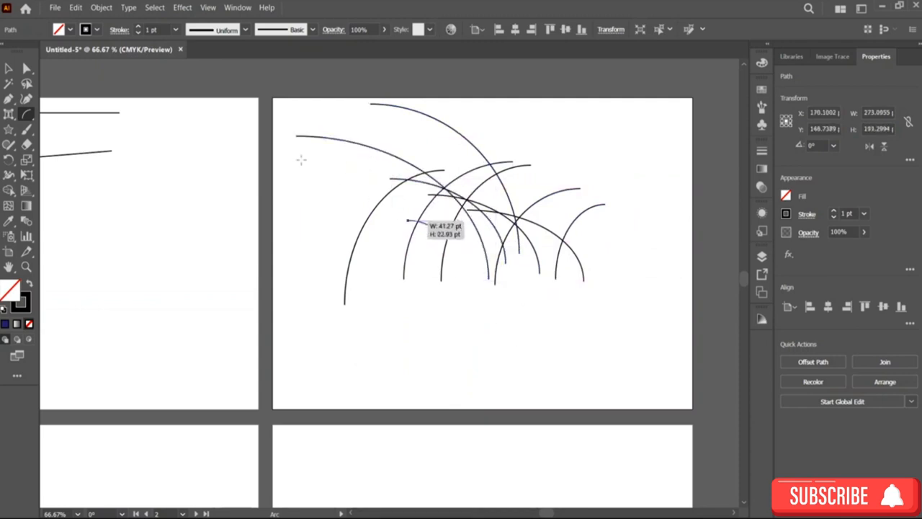
Step: Draw more arcs sweeping left and upward to fill out the grass clump
drag(301, 160, 296, 157)
drag(462, 269, 311, 183)
mouse_move(394, 281)
mouse_down()
mouse_move(290, 221)
mouse_move(296, 226)
mouse_up()
drag(494, 281, 591, 97)
drag(545, 252, 610, 128)
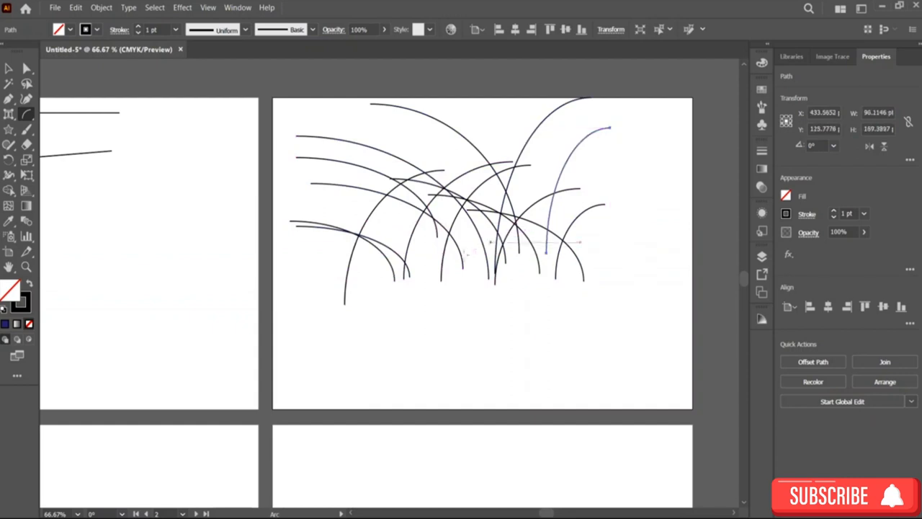
drag(462, 254, 470, 72)
drag(434, 237, 430, 97)
drag(396, 205, 300, 107)
drag(401, 252, 486, 107)
drag(479, 244, 541, 114)
drag(368, 229, 263, 147)
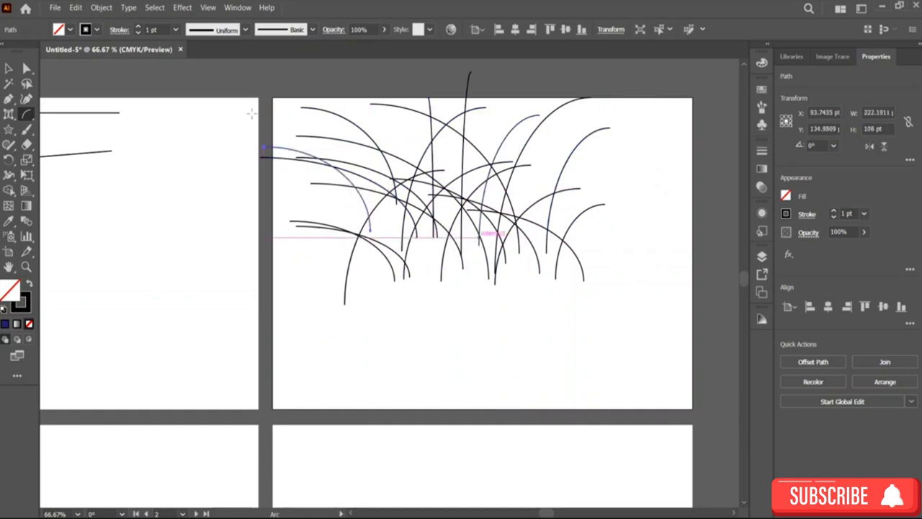
Step: Select all the arcs and move them down toward the artboard's lower edge
key(v)
drag(290, 103, 685, 299)
drag(522, 245, 535, 327)
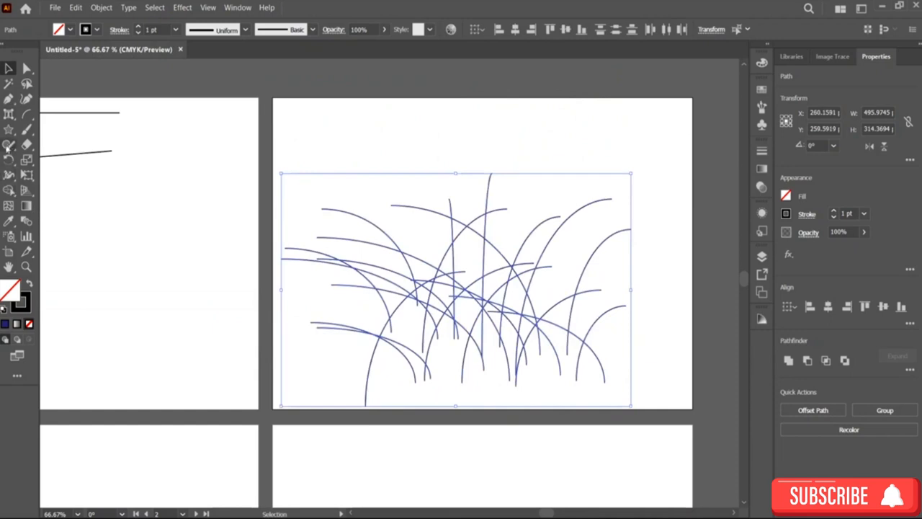
Step: Draw a rectangle about 403 by 82 pt across the base of the grass and fill it white
right_click(9, 134)
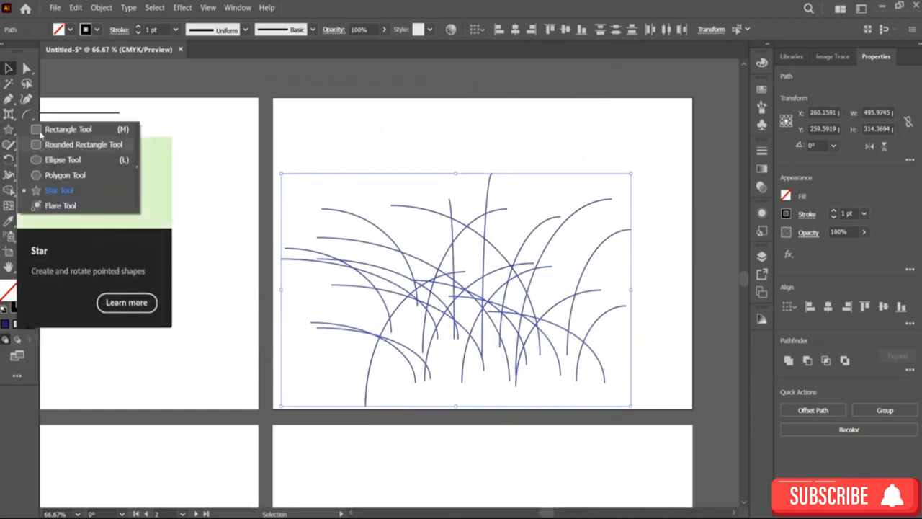
click(39, 132)
drag(341, 353, 626, 374)
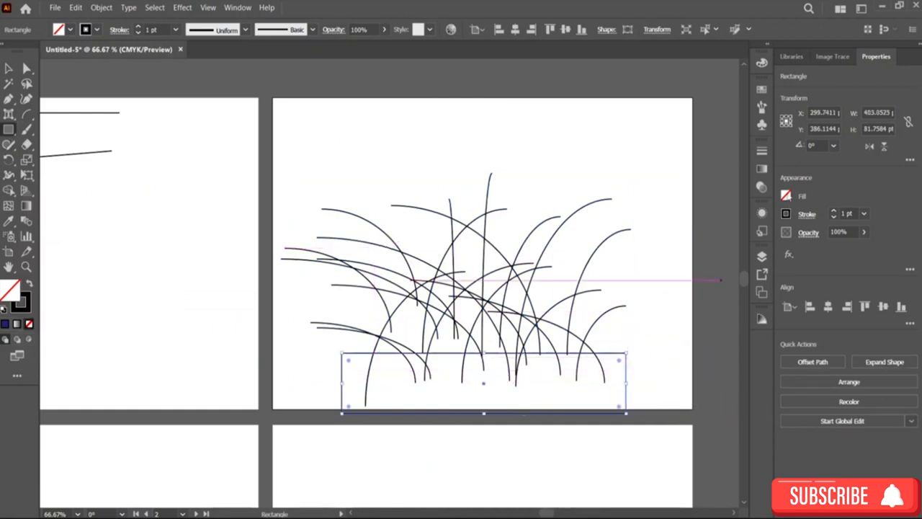
click(786, 195)
click(669, 306)
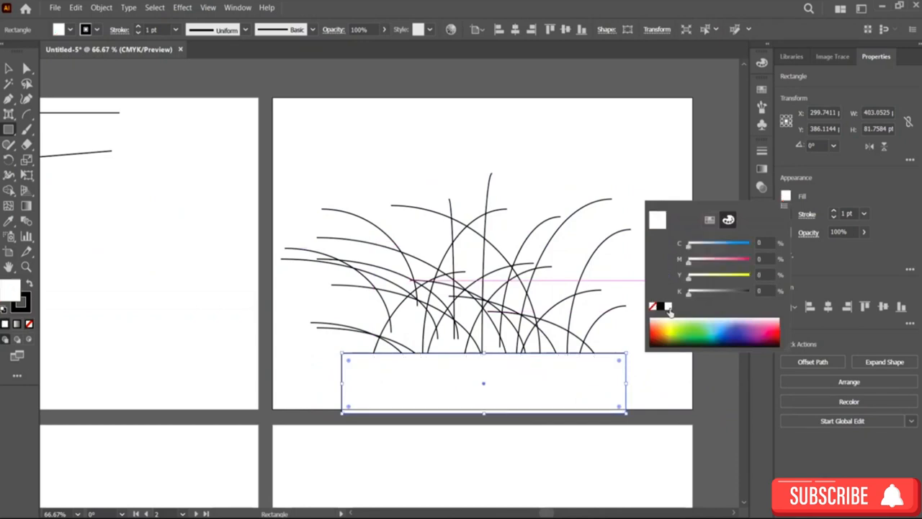
click(612, 158)
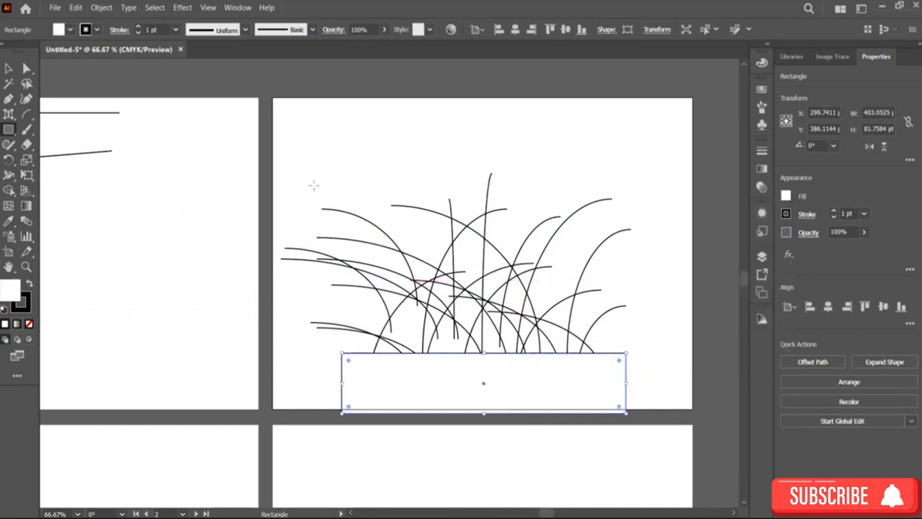
drag(315, 186, 319, 143)
key(ctrl+z)
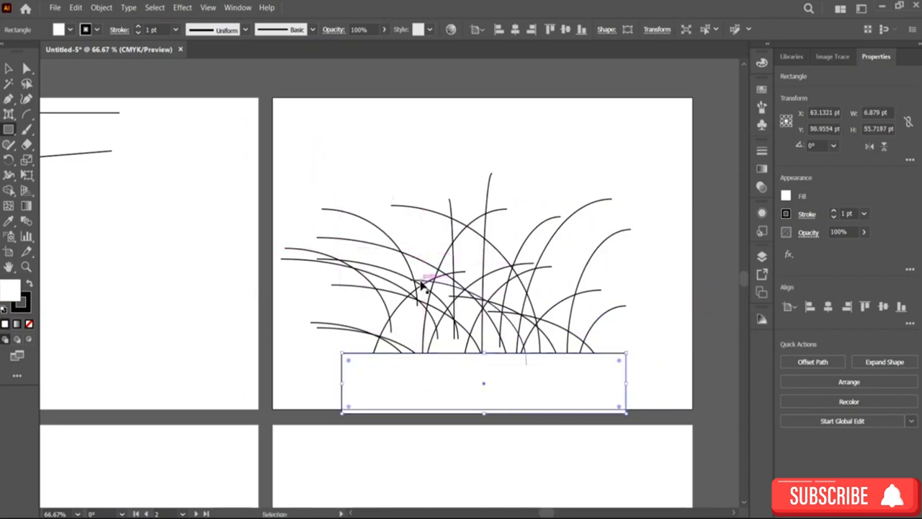
Step: Select the arcs and apply a rough charcoal-style brush stroke to them
click(9, 67)
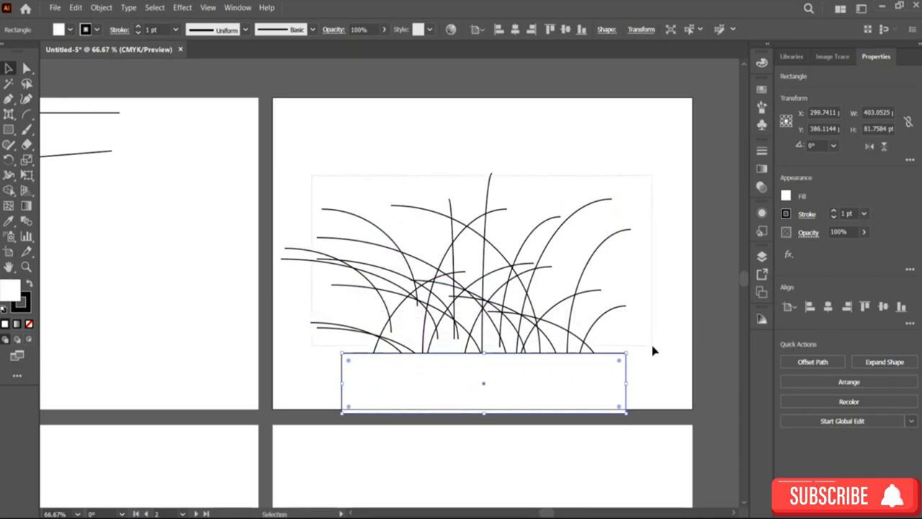
click(644, 308)
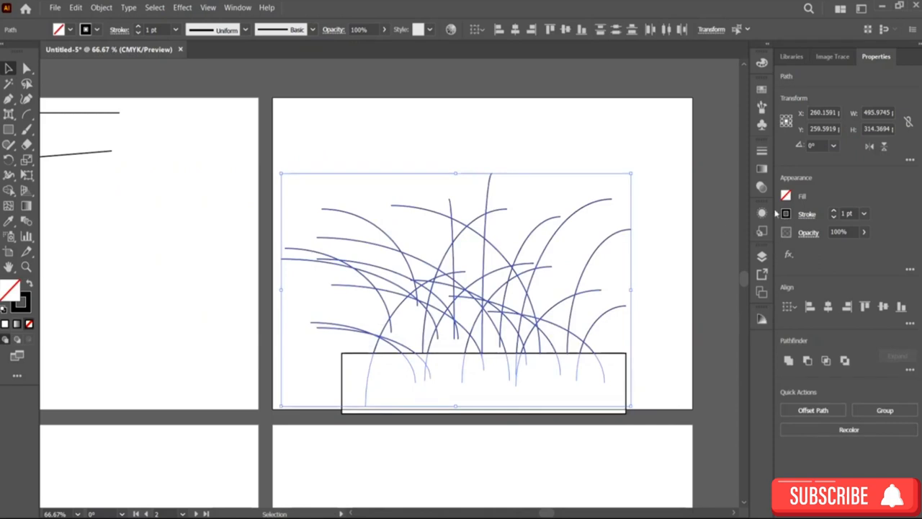
click(312, 30)
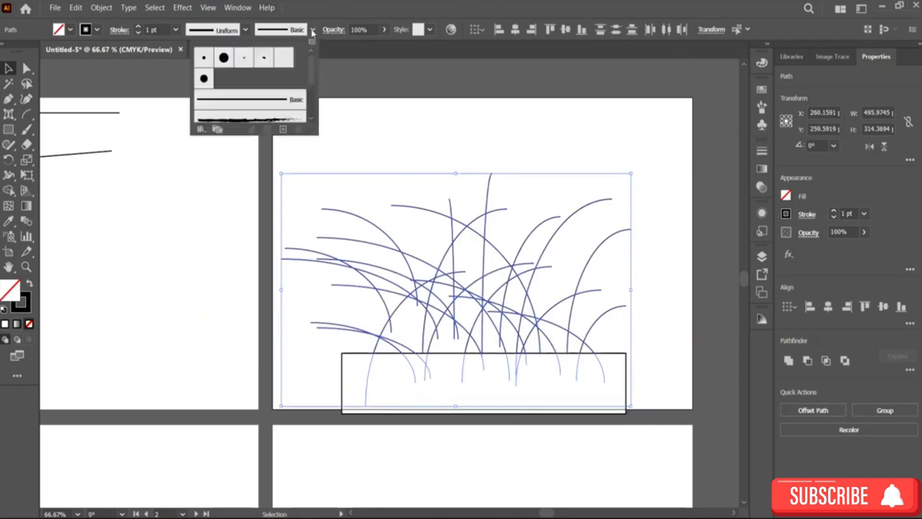
scroll(274, 71, down, 3)
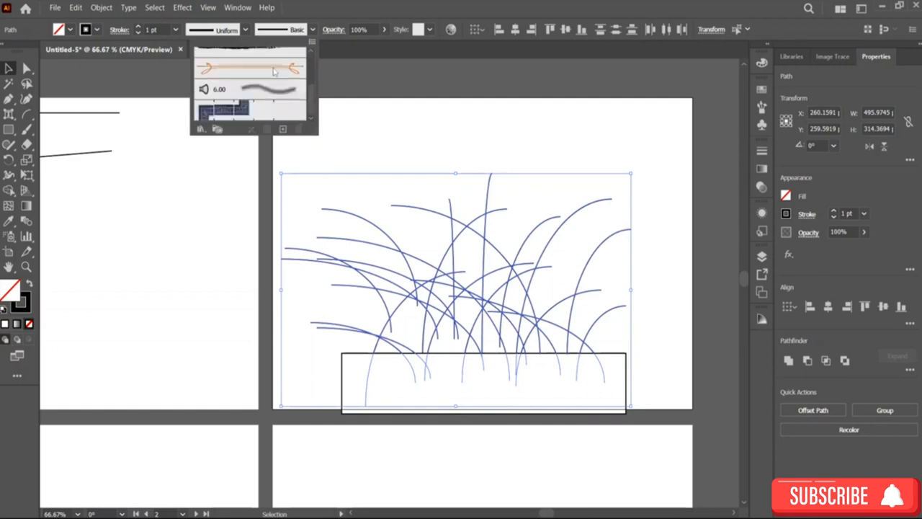
scroll(281, 87, up, 3)
scroll(274, 88, down, 2)
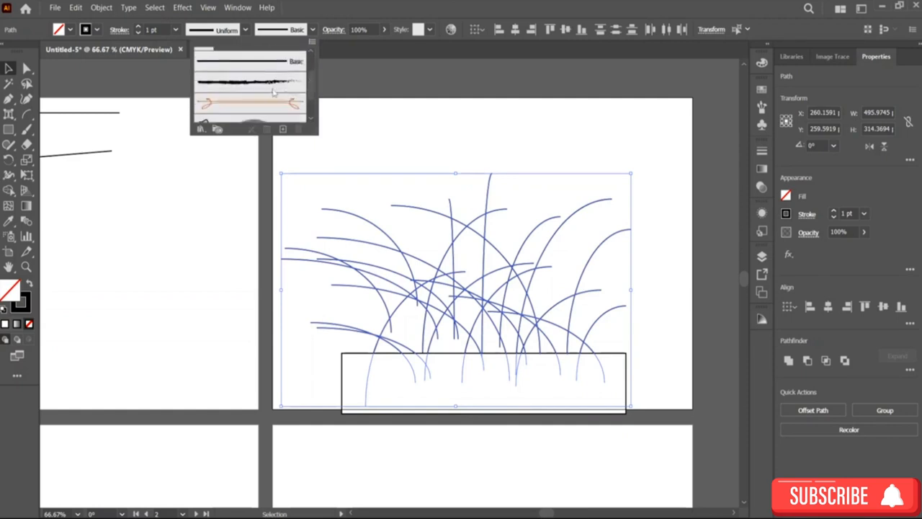
click(271, 85)
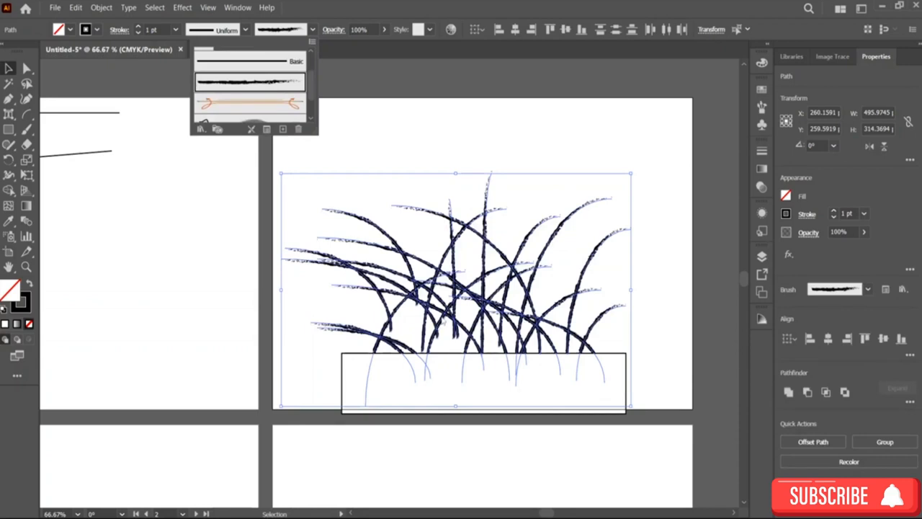
Step: Scale the brushed arcs down by their top-left corner into a small clump near the rectangle's right end
click(387, 107)
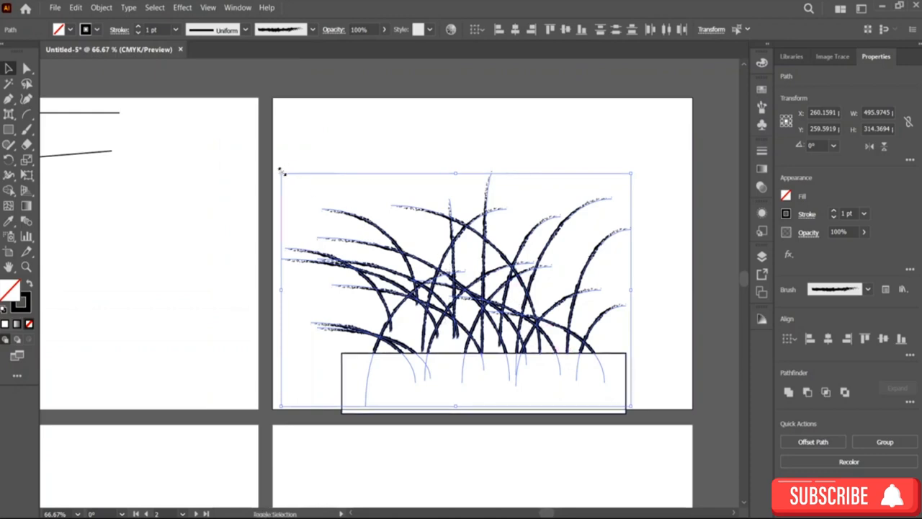
drag(281, 173, 485, 310)
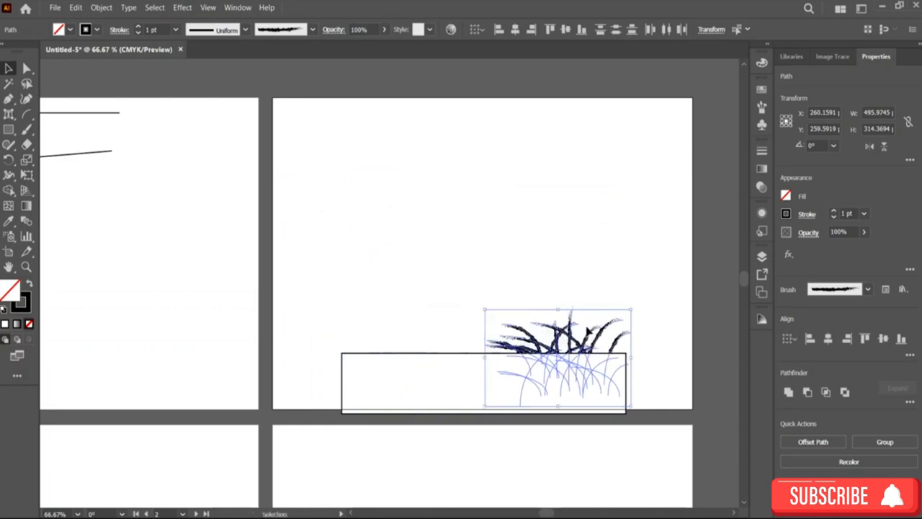
Step: Undo the scaling of the brushed arcs into the small clump
click(574, 316)
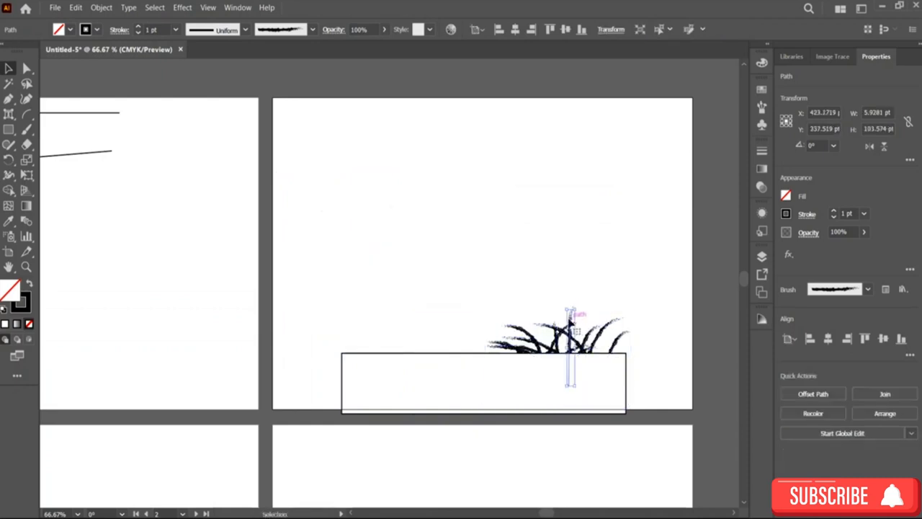
click(507, 322)
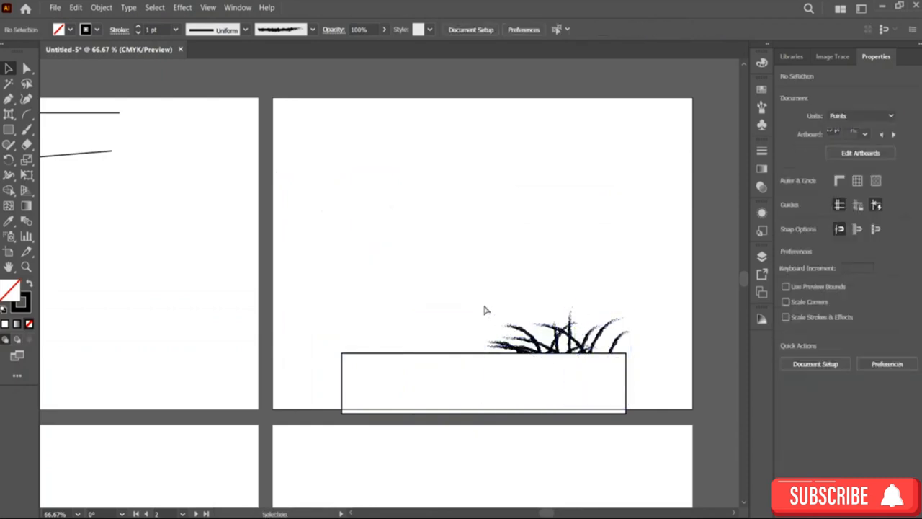
key(ctrl+z)
key(v)
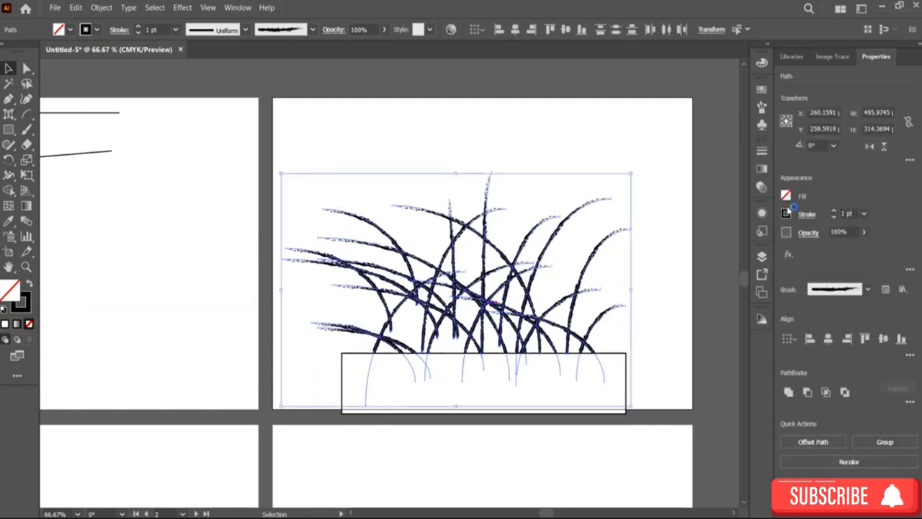
Step: Change the stroke colour of the brushed arcs to green
click(786, 213)
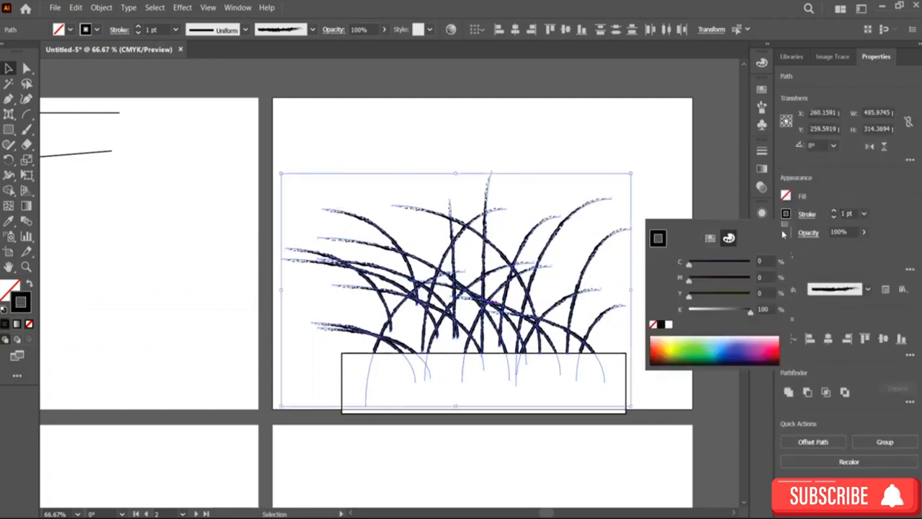
click(700, 348)
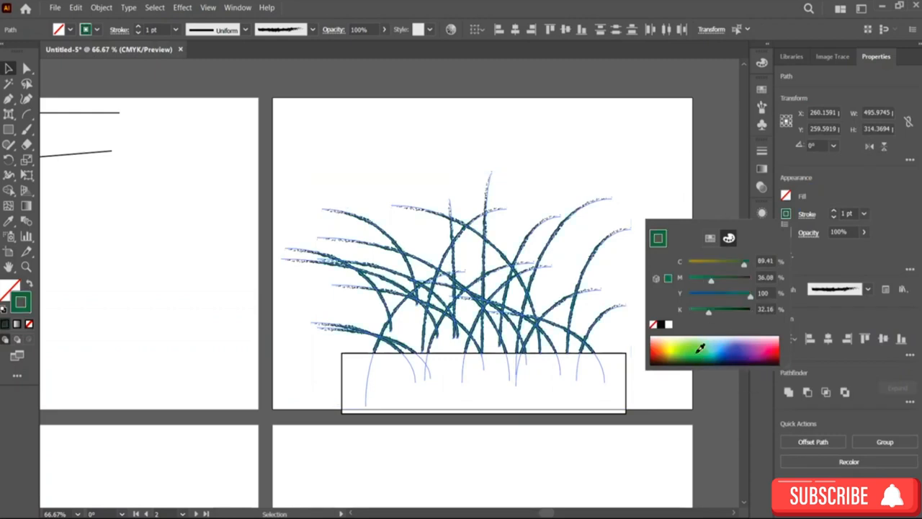
click(697, 351)
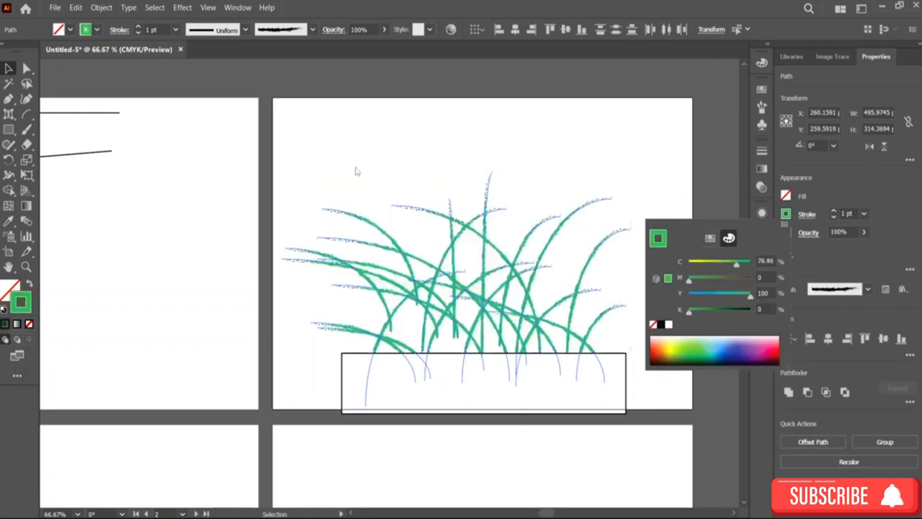
Step: Select all the arcs, copy them, and scale them down from the top-left corner into a clump
click(338, 168)
mouse_move(281, 151)
mouse_down()
mouse_move(426, 243)
mouse_move(629, 297)
mouse_move(637, 328)
mouse_up()
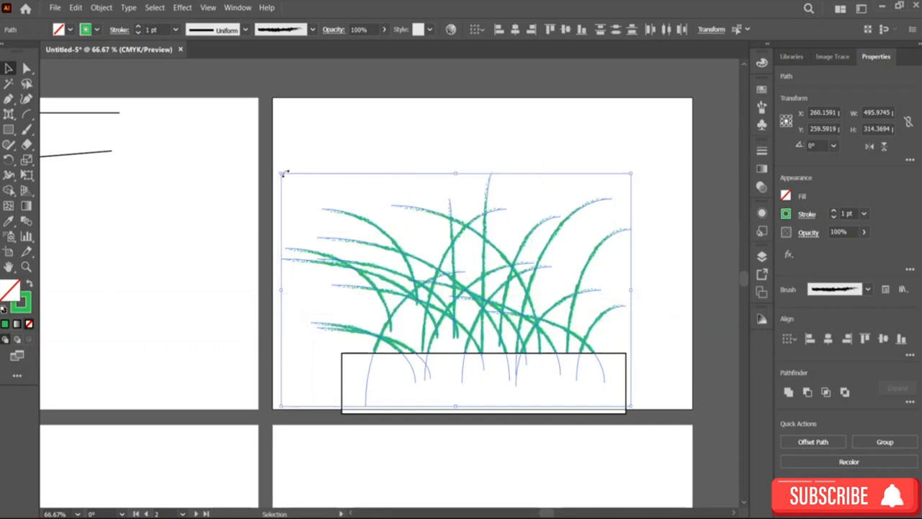
key(ctrl+c)
drag(281, 174, 457, 291)
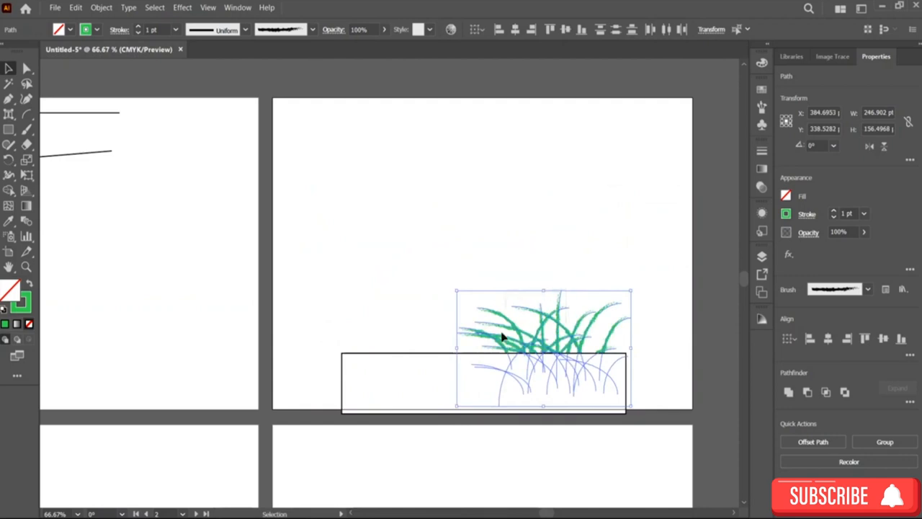
click(477, 338)
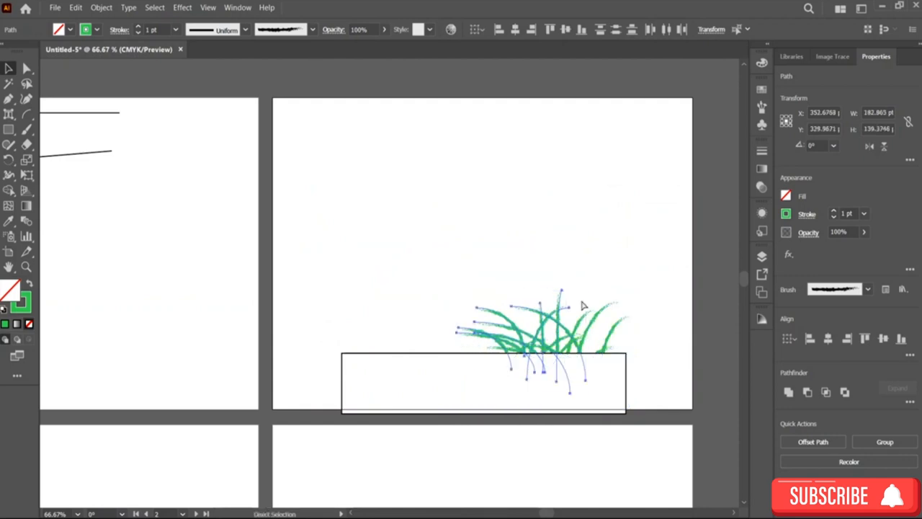
Step: Undo repeatedly back to an empty artboard
key(ctrl+z)
key(ctrl+z)
key(ctrl+z)
key(ctrl+z)
key(ctrl+z)
key(ctrl+z)
key(ctrl+z)
key(ctrl+z)
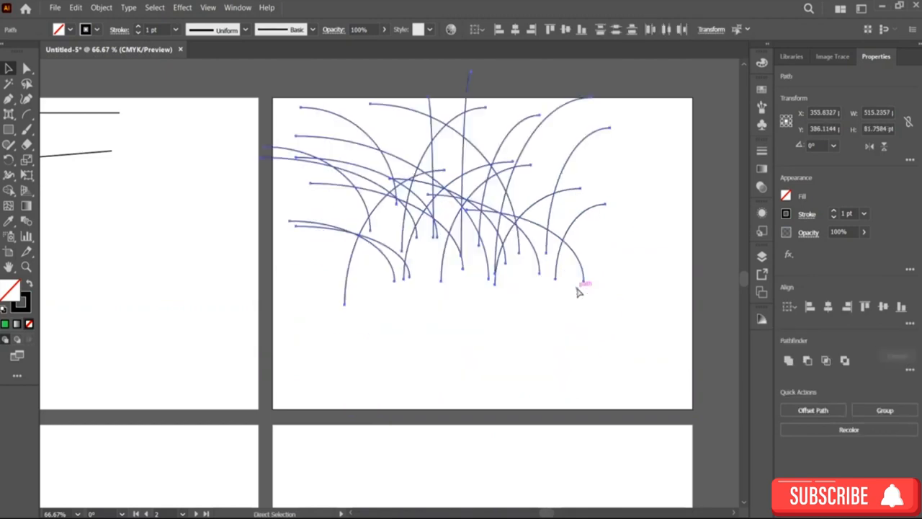
key(ctrl+z)
key(ctrl+z)
key(ctrl+z)
key(ctrl+z)
key(ctrl+z)
key(ctrl+z)
key(ctrl+z)
key(ctrl+z)
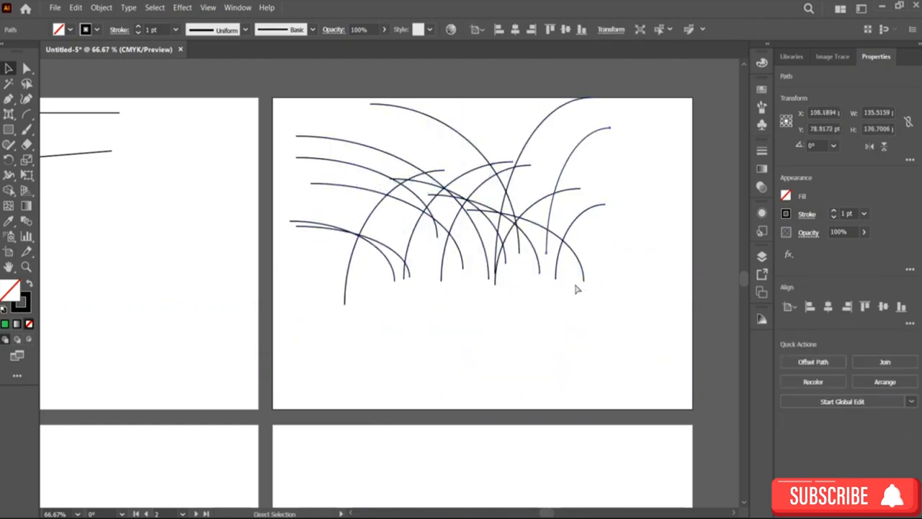
key(ctrl+z)
key(ctrl+z)
key(ctrl+z)
key(ctrl+z)
key(ctrl+z)
key(ctrl+z)
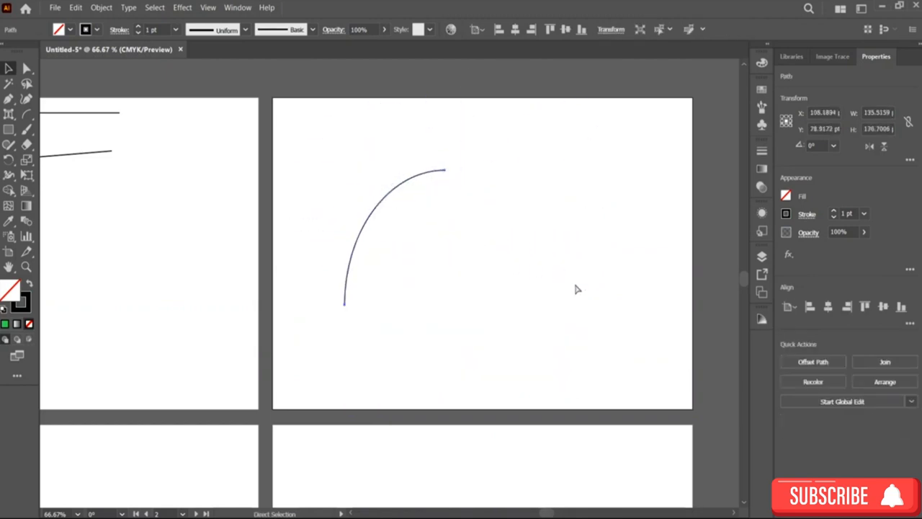
key(ctrl+z)
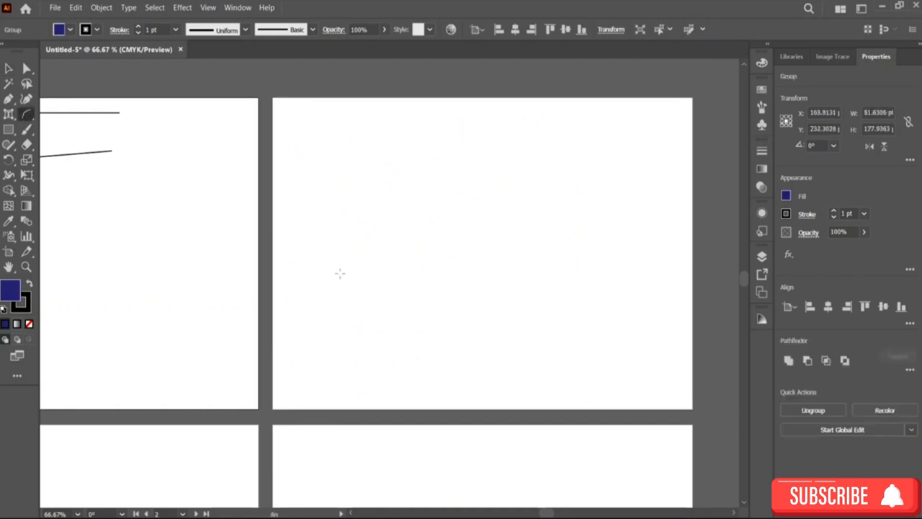
Step: Draw about twenty arcs of varying height and direction across the lower artboard as grass blades
mouse_move(360, 392)
mouse_down()
mouse_move(382, 288)
mouse_move(401, 256)
mouse_up()
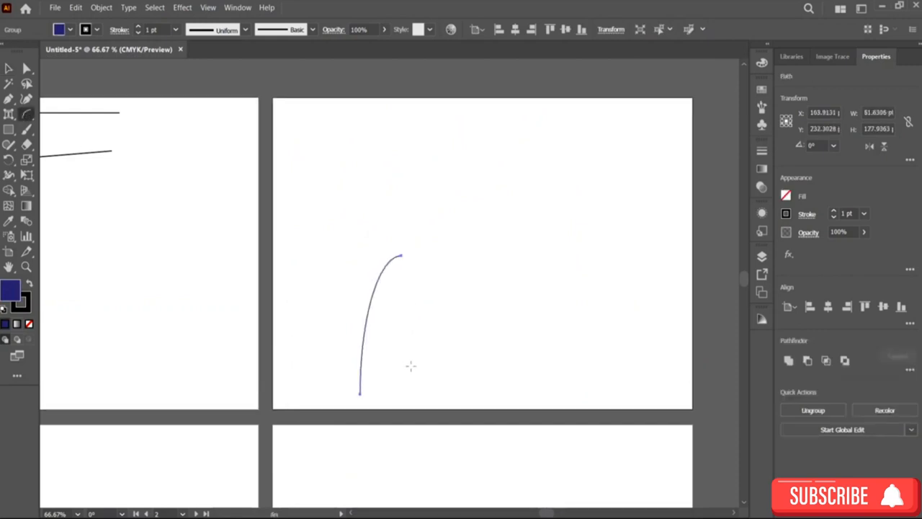
drag(411, 366, 455, 256)
drag(447, 366, 472, 304)
drag(467, 415, 430, 277)
mouse_move(397, 391)
mouse_down()
mouse_move(377, 311)
mouse_move(303, 335)
mouse_up()
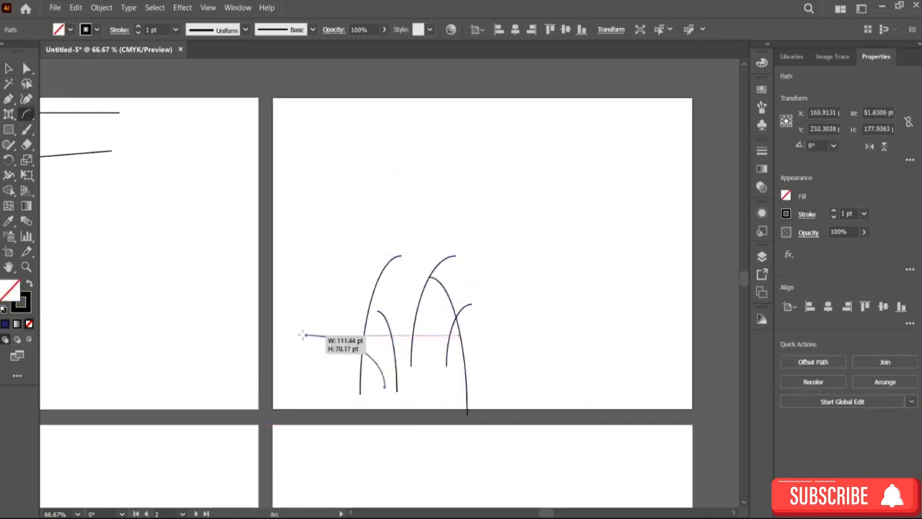
drag(353, 402, 319, 272)
mouse_move(397, 380)
mouse_down()
mouse_move(430, 278)
mouse_move(460, 304)
mouse_up()
drag(402, 402, 476, 227)
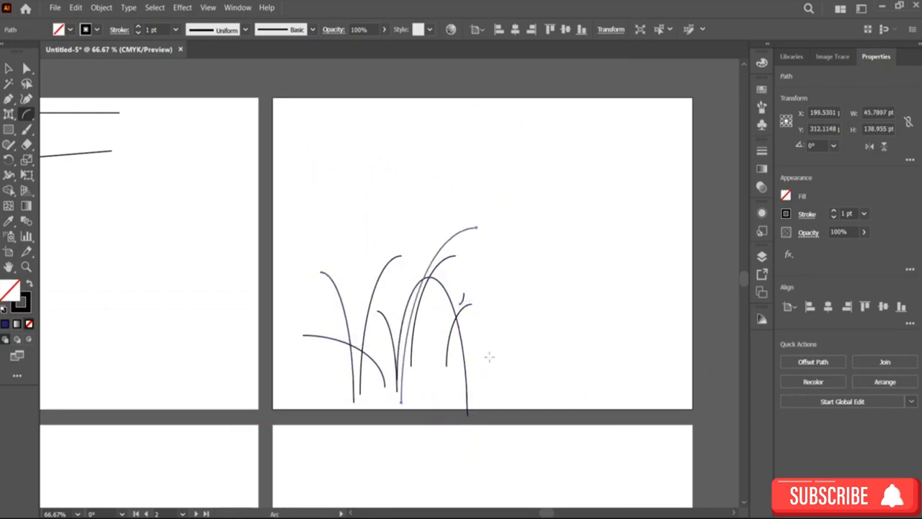
drag(492, 357, 492, 253)
mouse_move(464, 380)
mouse_down()
mouse_move(493, 290)
mouse_move(514, 262)
mouse_up()
drag(483, 394, 552, 262)
drag(524, 376, 578, 241)
mouse_move(551, 366)
mouse_down()
mouse_move(600, 234)
mouse_move(614, 262)
mouse_up()
drag(598, 357, 628, 261)
mouse_move(598, 387)
mouse_down()
mouse_move(629, 265)
mouse_move(640, 277)
mouse_up()
mouse_move(631, 402)
mouse_down()
mouse_move(665, 305)
mouse_move(566, 277)
mouse_up()
drag(571, 398, 529, 236)
drag(538, 380, 470, 294)
drag(510, 412, 447, 261)
drag(456, 361, 378, 281)
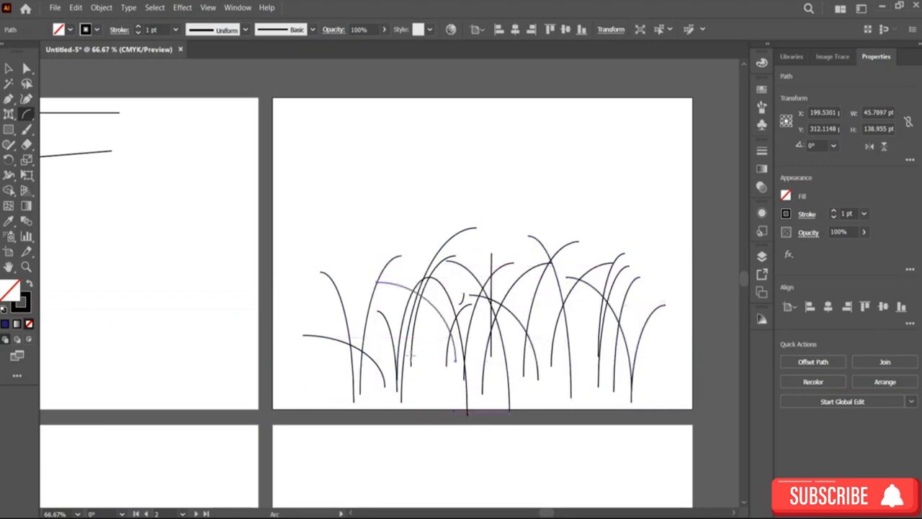
Step: Add more overlapping arcs among the grass blades to thicken the clump
drag(453, 409, 358, 275)
drag(401, 394, 328, 309)
drag(377, 382, 292, 298)
drag(358, 411, 387, 287)
drag(416, 379, 436, 250)
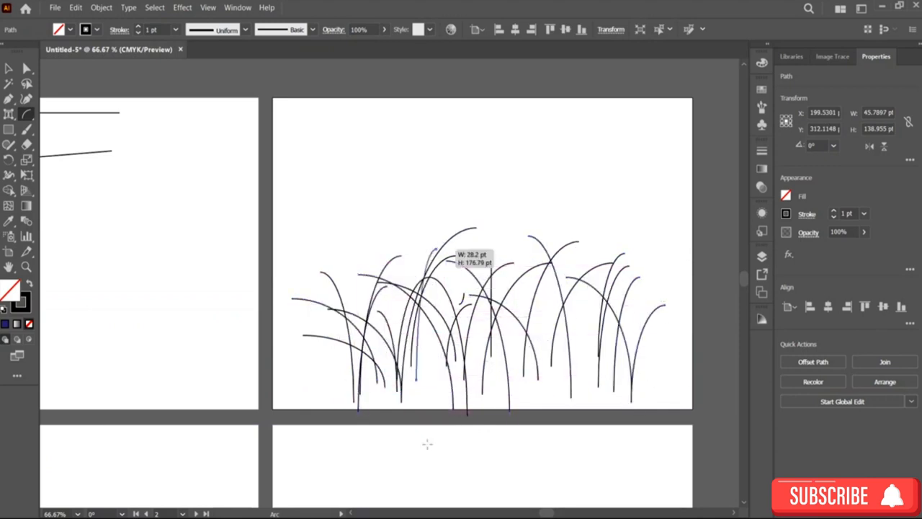
drag(429, 436, 463, 282)
drag(513, 299, 517, 296)
drag(492, 389, 528, 301)
mouse_move(528, 397)
mouse_down()
mouse_move(528, 301)
mouse_move(578, 311)
mouse_up()
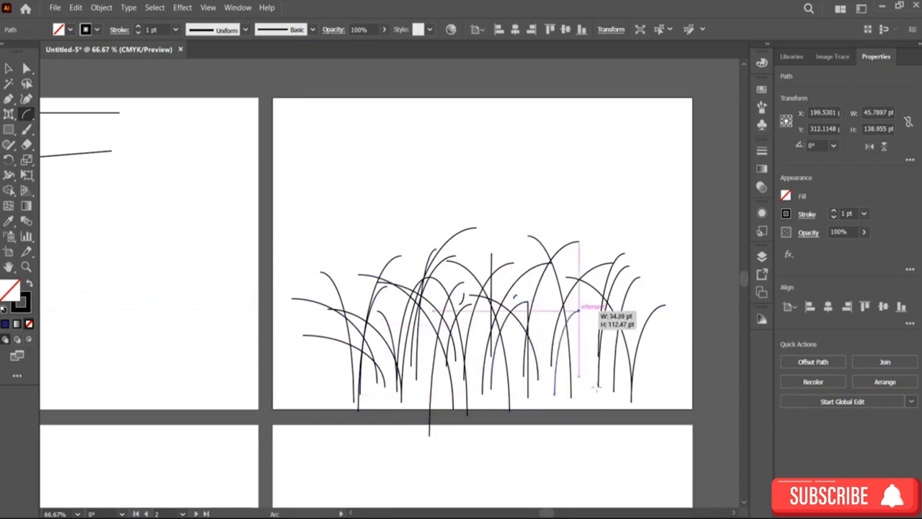
mouse_move(595, 418)
mouse_down()
mouse_move(578, 329)
mouse_move(630, 392)
mouse_up()
drag(640, 383, 568, 263)
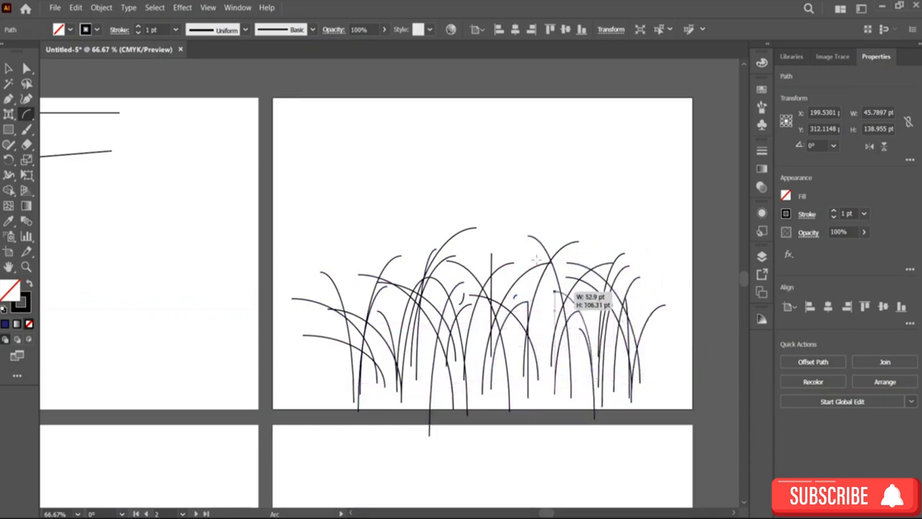
drag(575, 391, 518, 305)
mouse_move(543, 369)
mouse_down()
mouse_move(500, 267)
mouse_move(482, 295)
mouse_up()
drag(503, 362, 455, 282)
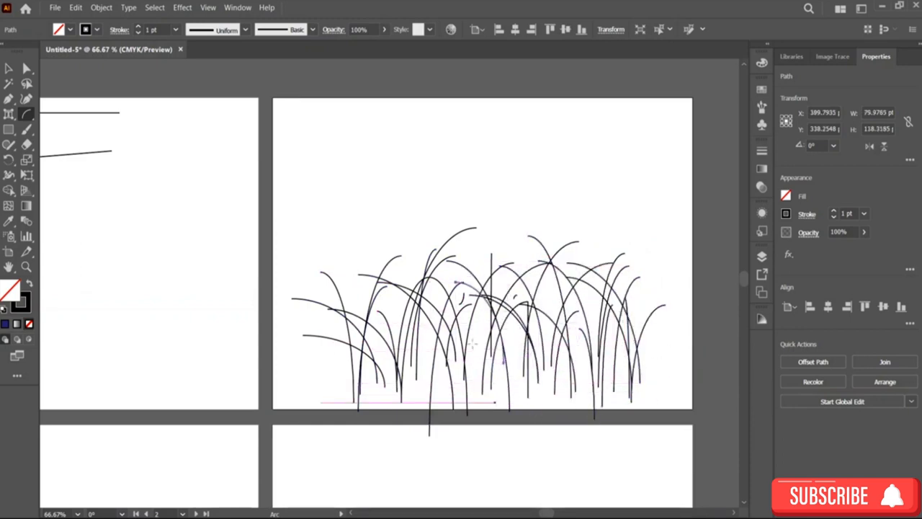
drag(494, 394, 441, 292)
drag(474, 377, 418, 274)
mouse_move(450, 392)
mouse_down()
mouse_move(406, 321)
mouse_move(377, 318)
mouse_up()
Step: Draw a long arc at the grass's left edge and move it inside the artboard
mouse_move(402, 393)
mouse_down()
mouse_move(351, 308)
mouse_move(360, 315)
mouse_move(344, 316)
mouse_move(243, 241)
mouse_up()
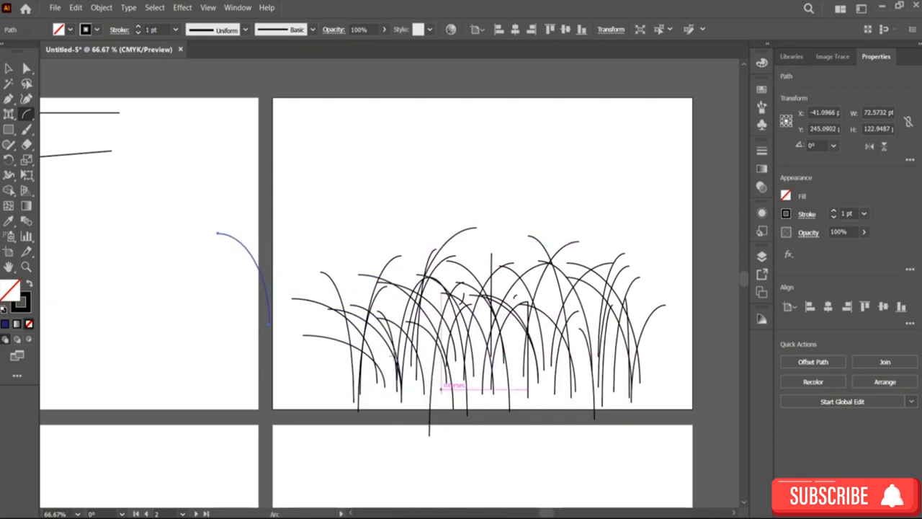
key(ctrl+z)
key(ctrl+z)
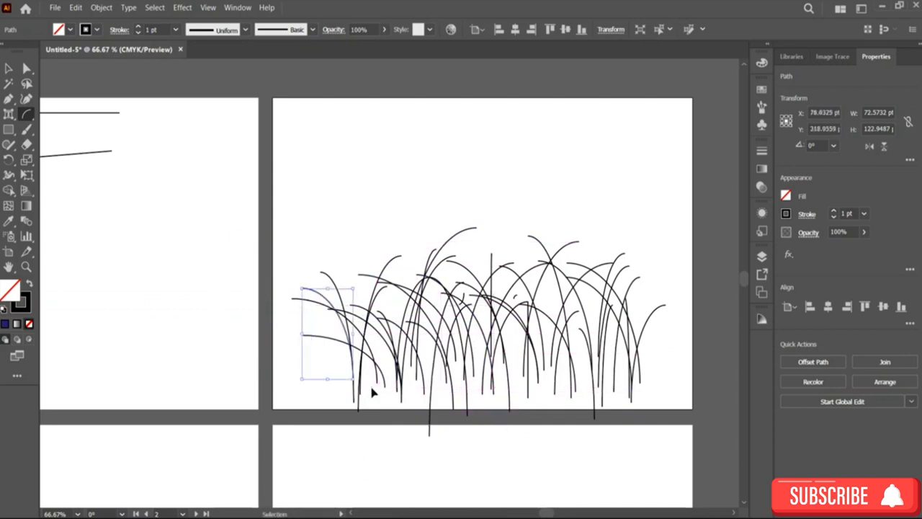
key(ctrl+shift+z)
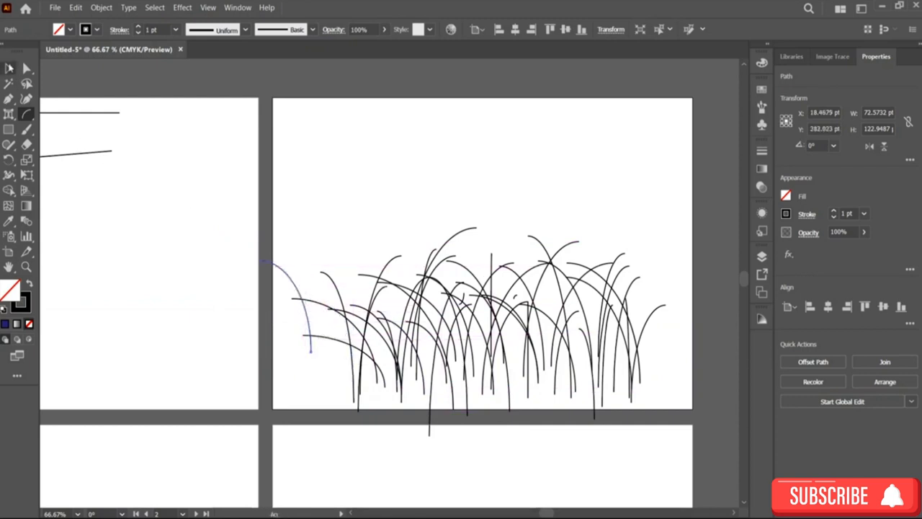
click(8, 67)
drag(299, 302, 317, 328)
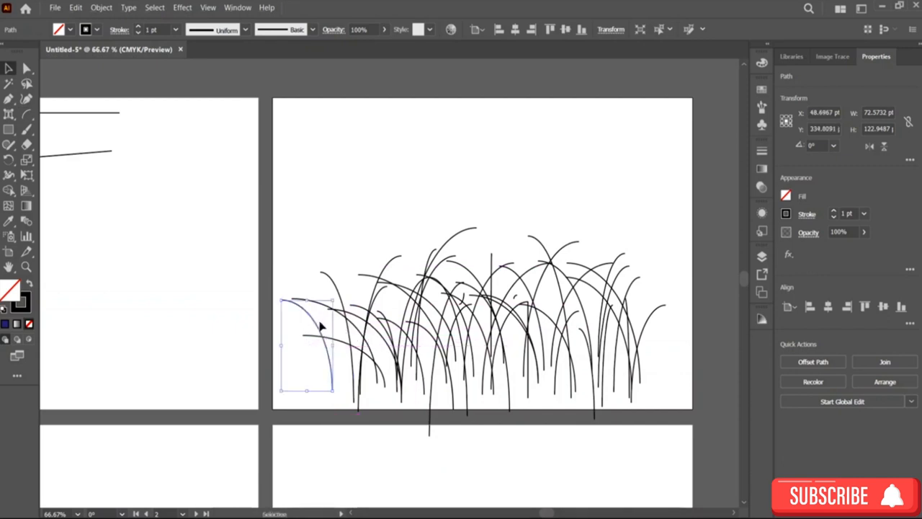
Step: Copy that arc slightly to the right and repeat the duplication six times
drag(317, 328, 334, 326)
key(ctrl+d)
key(ctrl+d)
key(ctrl+d)
key(ctrl+d)
key(ctrl+d)
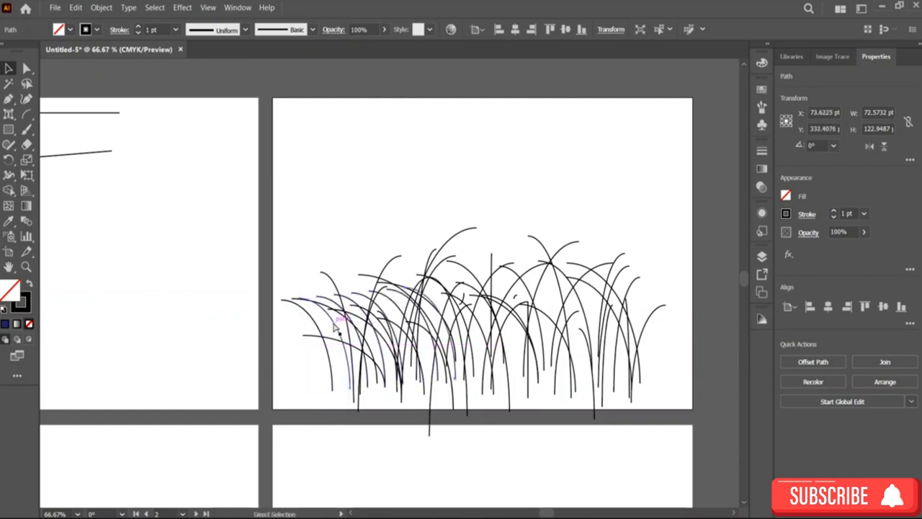
key(ctrl+d)
key(ctrl+d)
key(ctrl+d)
key(ctrl+d)
key(ctrl+d)
key(ctrl+d)
key(ctrl+d)
key(ctrl+d)
key(ctrl+d)
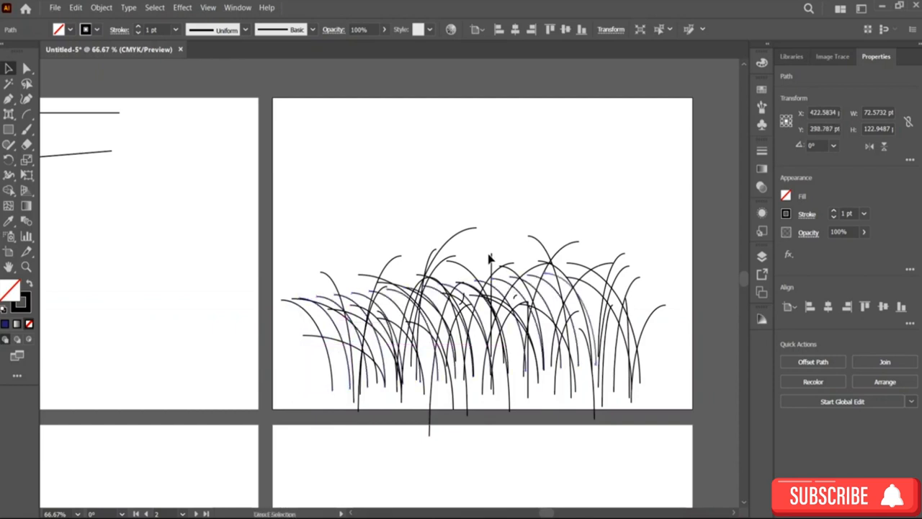
Step: Copy the tallest arc slightly to the left and repeat the duplication three times
click(455, 240)
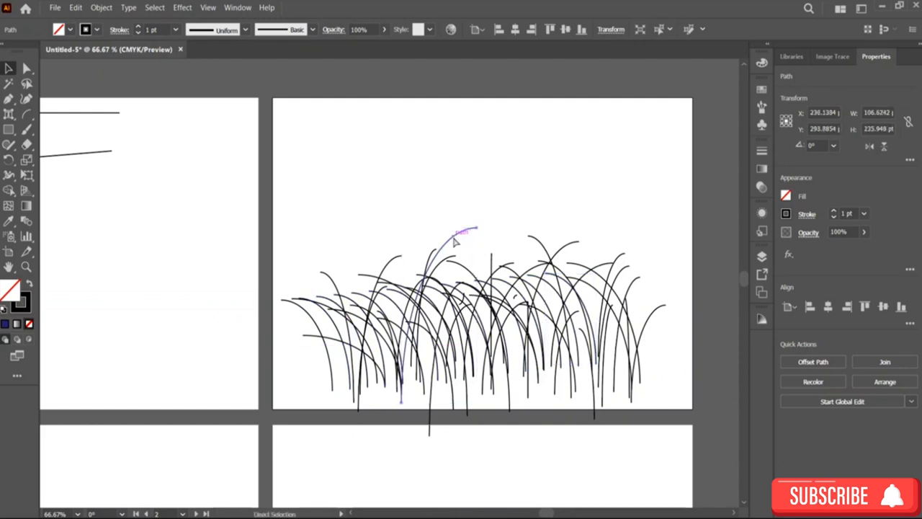
key(v)
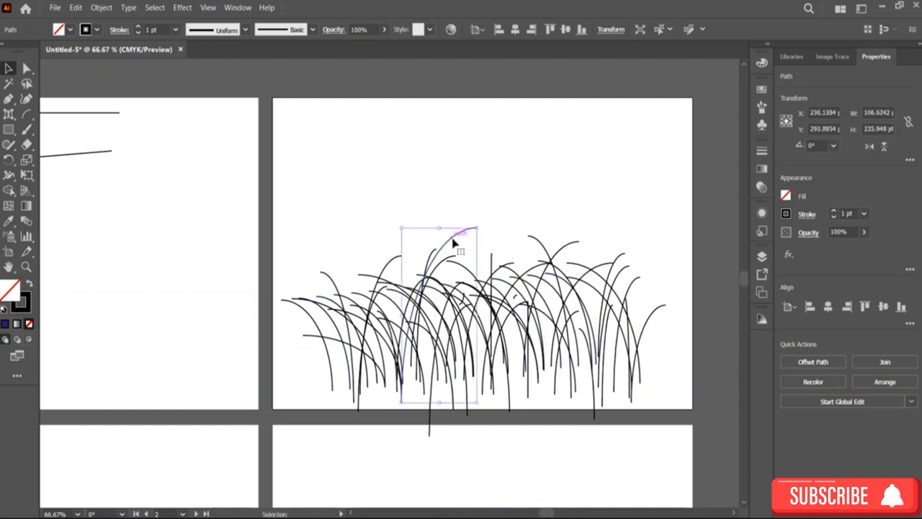
drag(455, 243, 438, 238)
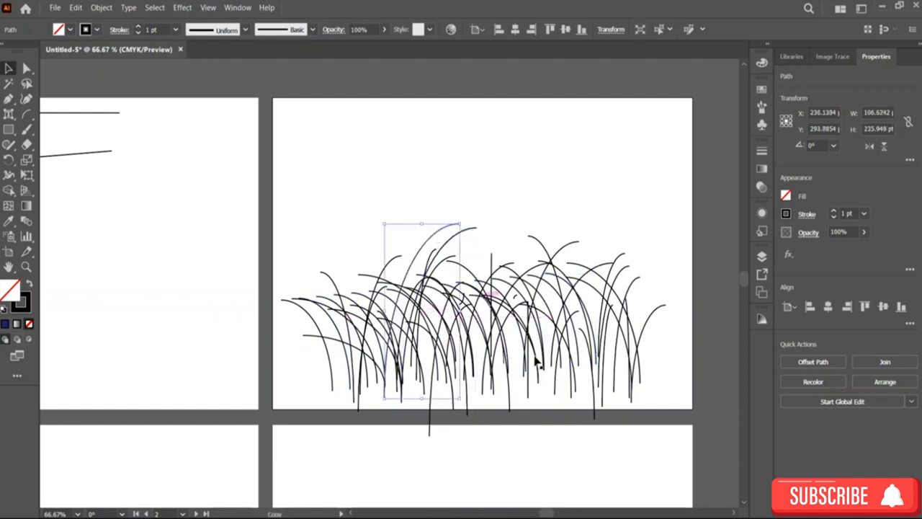
key(a)
key(ctrl+d)
key(ctrl+d)
key(ctrl+d)
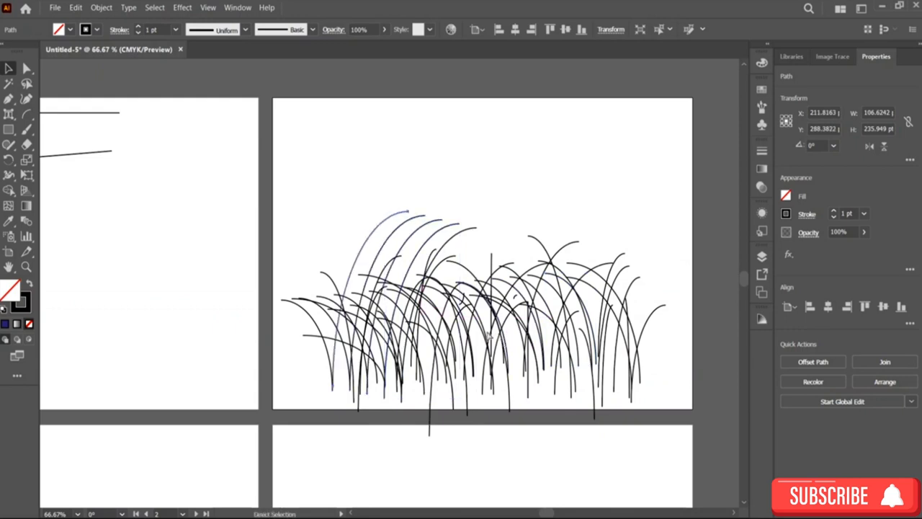
Step: Copy a tall arc to the grass's right side and nudge another selected arc leftward
drag(370, 245, 613, 252)
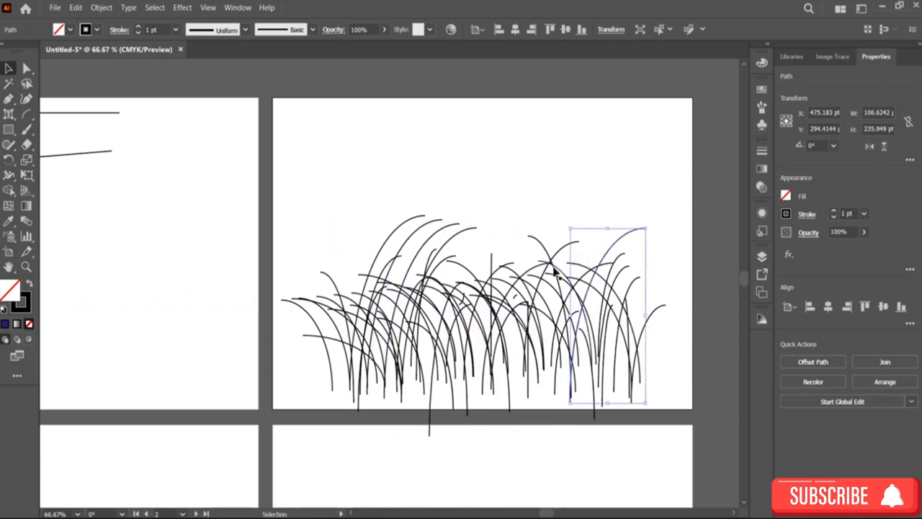
mouse_move(555, 263)
mouse_down()
mouse_move(569, 252)
mouse_move(585, 263)
mouse_move(556, 264)
mouse_up()
key(a)
key(Left)
key(Left)
key(Left)
key(Left)
key(Left)
key(Left)
key(Left)
key(Left)
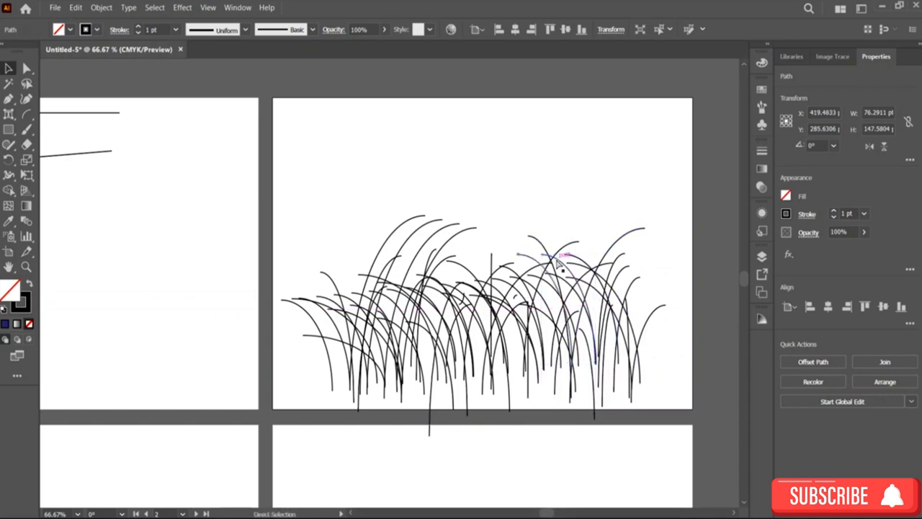
key(Left)
key(Left)
key(Left)
key(Left)
key(Left)
key(Left)
key(Left)
key(Left)
key(Left)
key(Left)
key(Left)
key(Left)
key(Left)
key(Left)
key(Left)
key(Left)
key(Left)
key(Left)
key(Left)
key(Left)
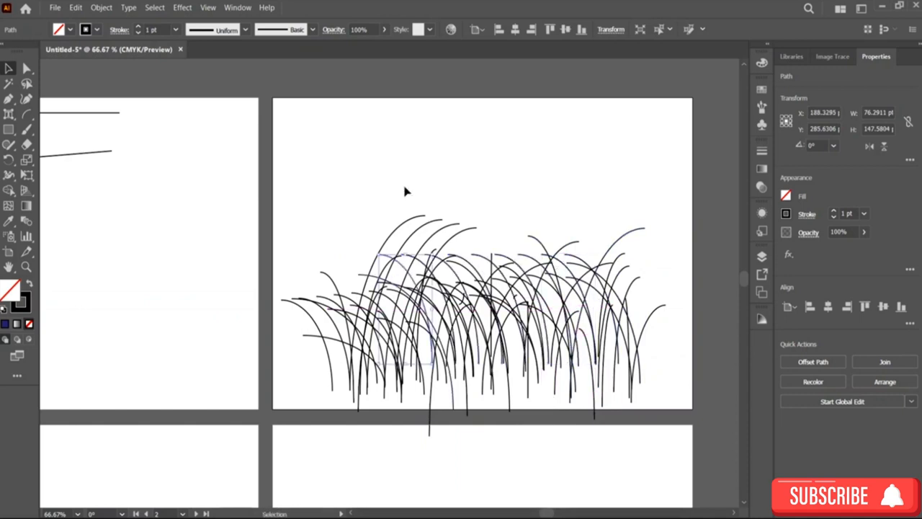
key(v)
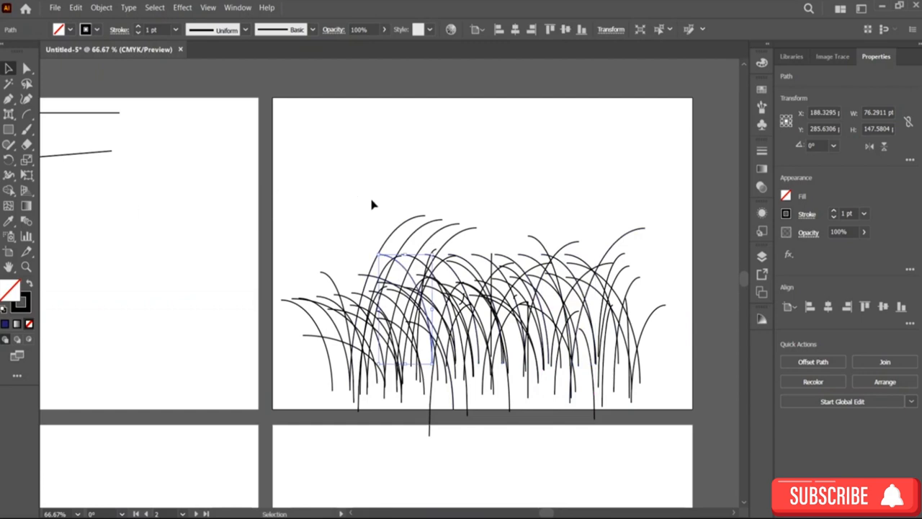
Step: Select all the grass blades and set their stroke colour to a green picked from the colour spectrum
drag(276, 210, 670, 383)
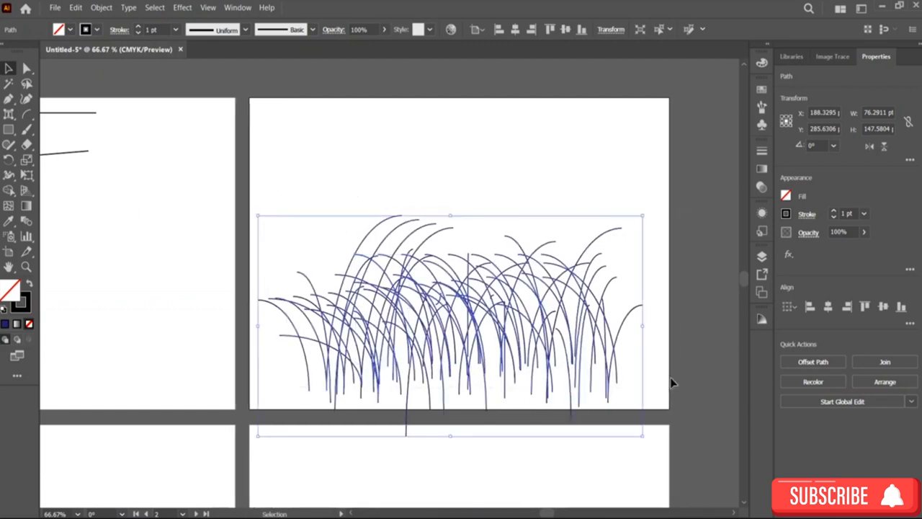
click(789, 213)
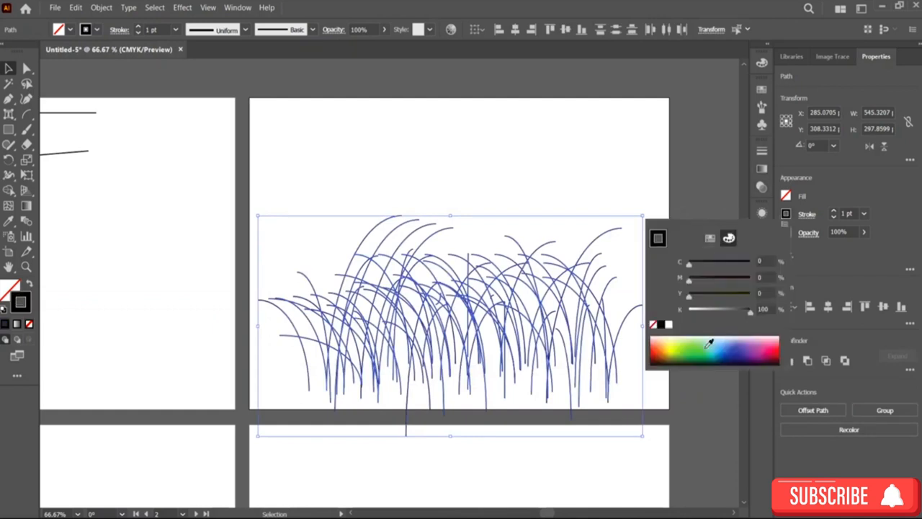
click(704, 351)
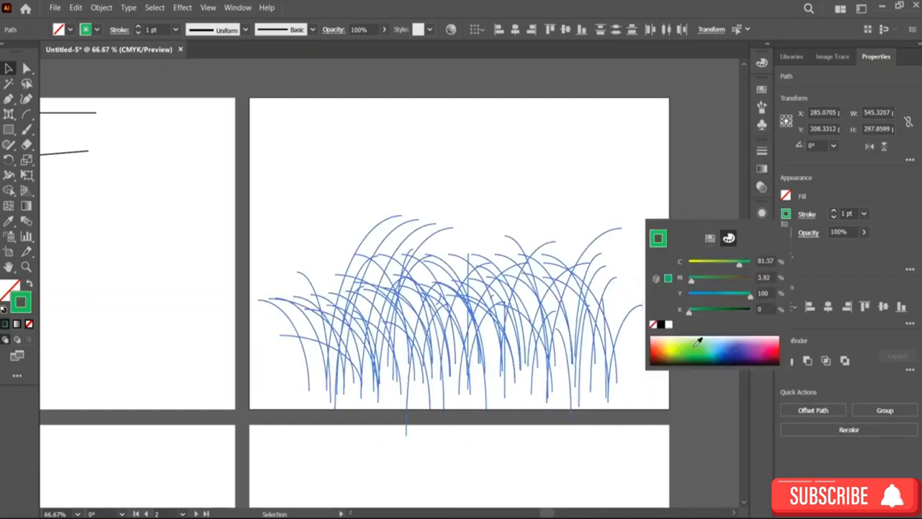
click(710, 347)
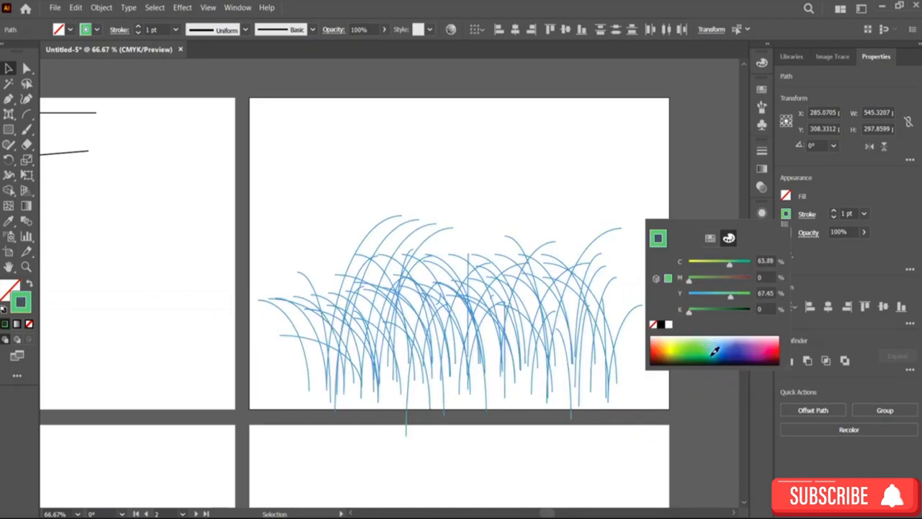
click(696, 353)
click(693, 351)
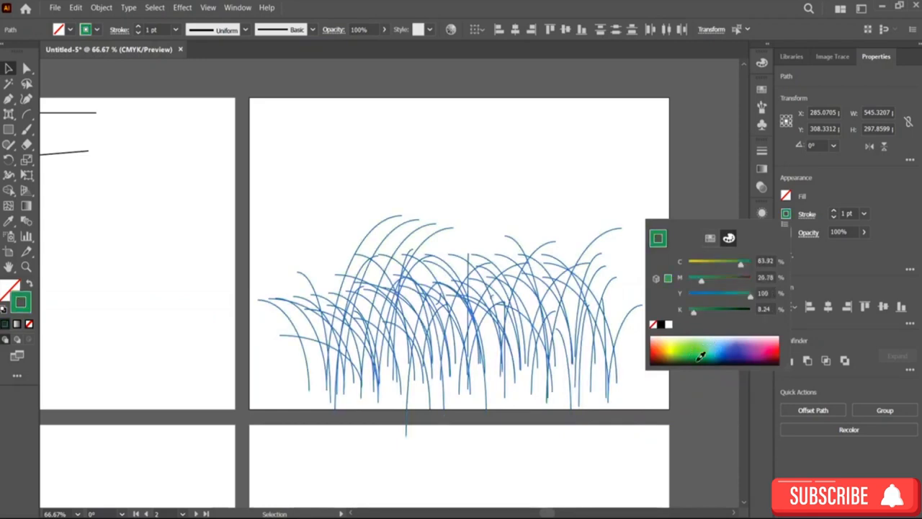
drag(700, 356, 696, 351)
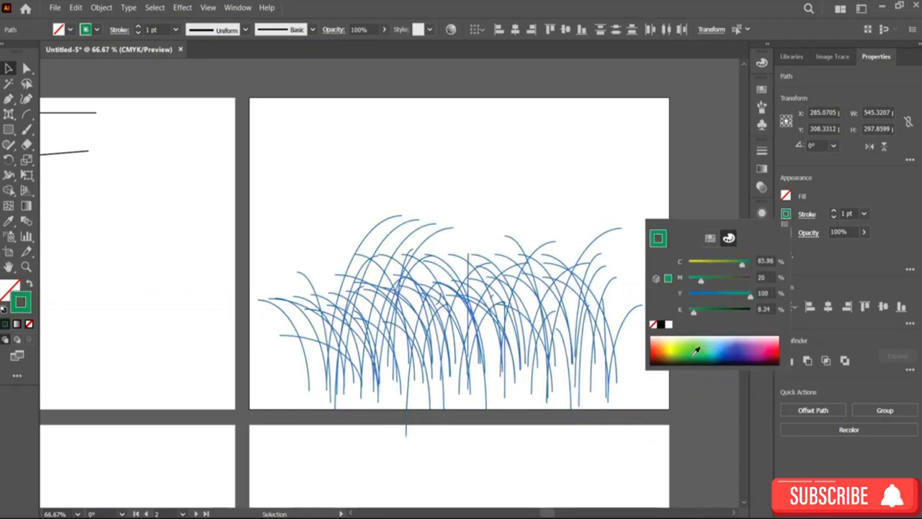
Step: Apply the rough charcoal-style brush definition to the selected blades
click(308, 34)
click(310, 30)
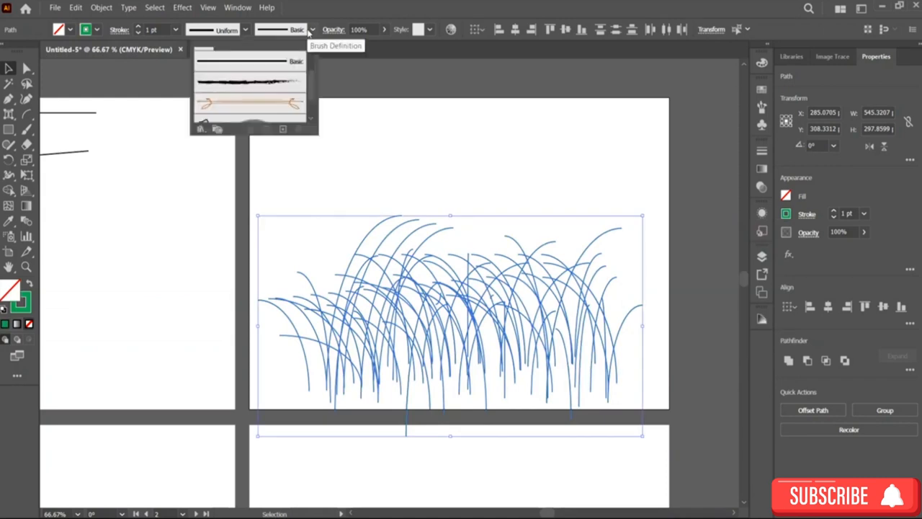
click(266, 86)
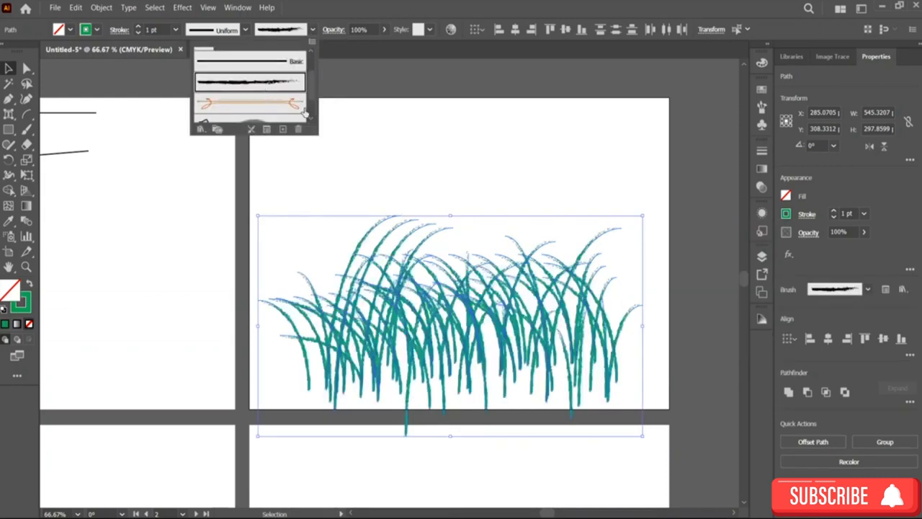
Step: Open the Artistic_Paintbrush brush library from the brush libraries menu
scroll(250, 87, down, 3)
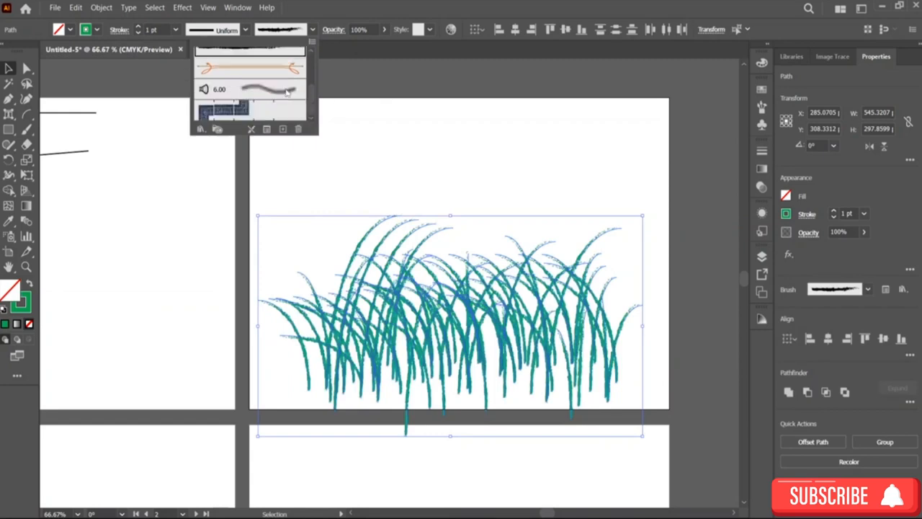
click(201, 129)
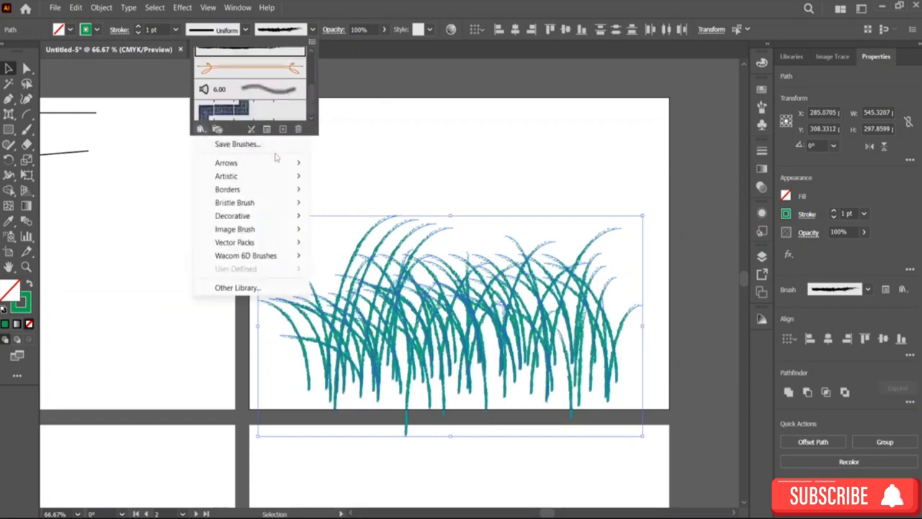
mouse_move(287, 180)
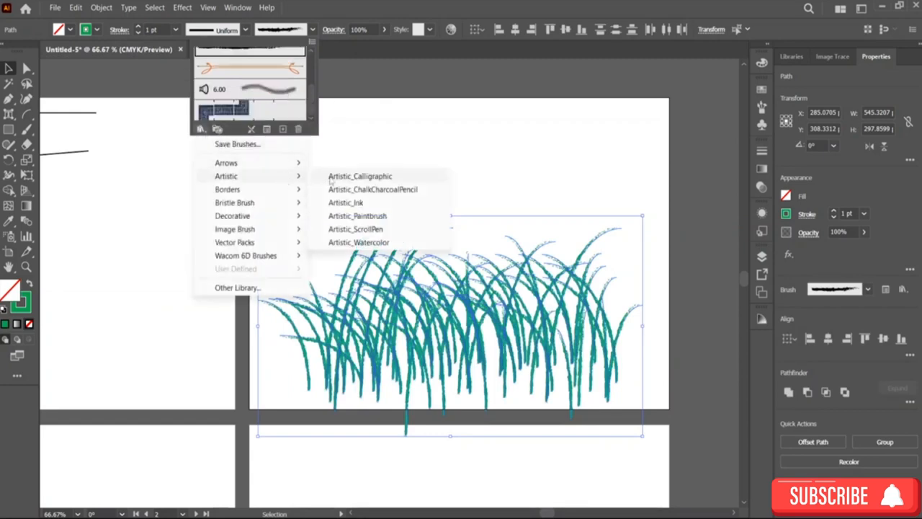
click(379, 217)
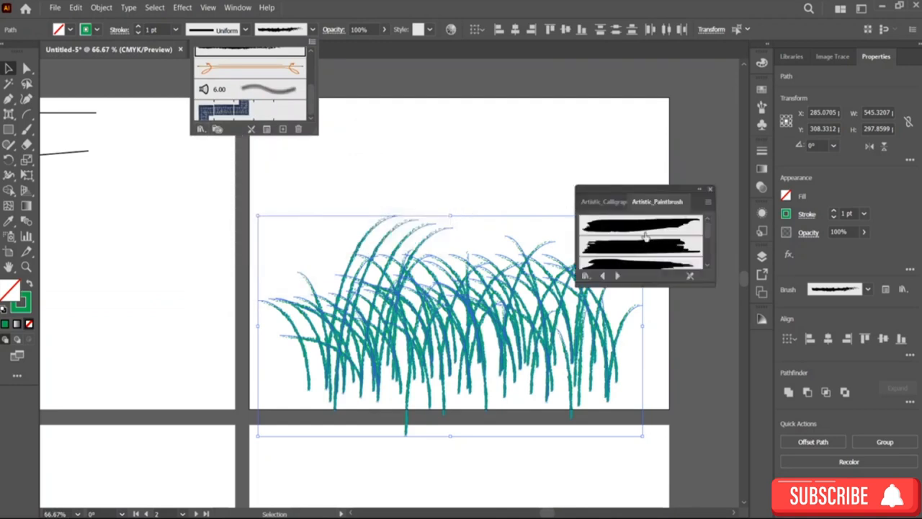
Step: Try several Artistic_Paintbrush brushes on the selected blades, scrolling through the library
click(647, 229)
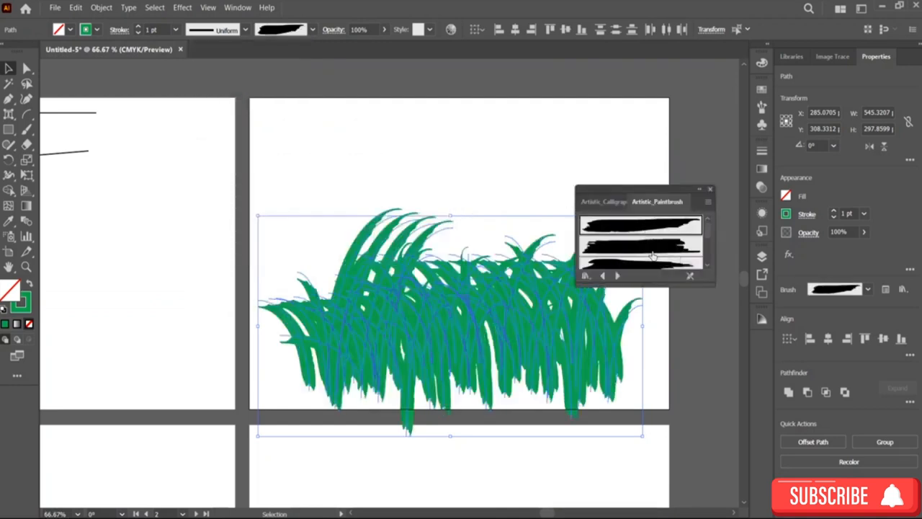
click(653, 252)
click(647, 265)
scroll(646, 259, down, 2)
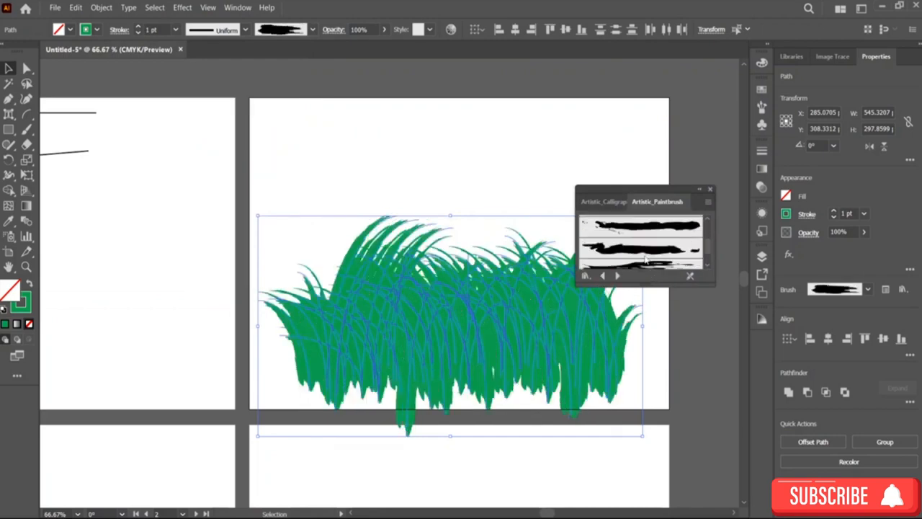
scroll(649, 238, down, 1)
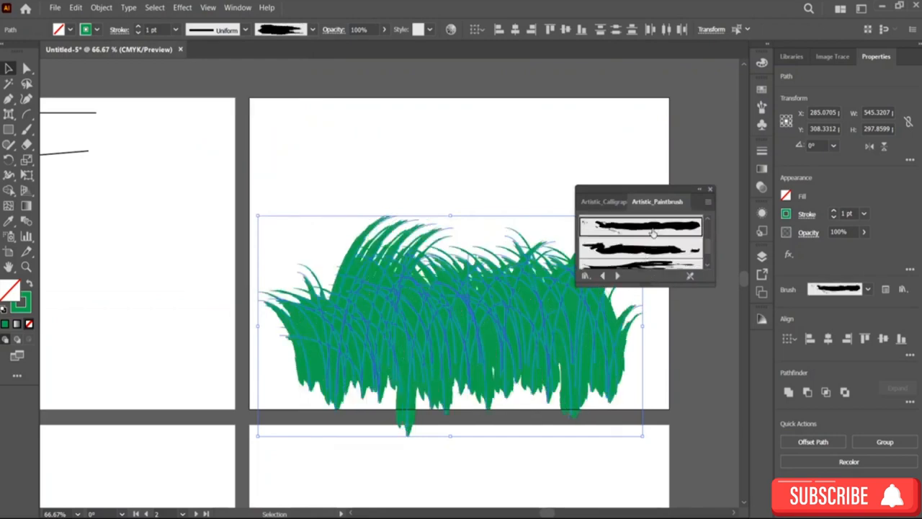
click(651, 232)
scroll(657, 245, down, 1)
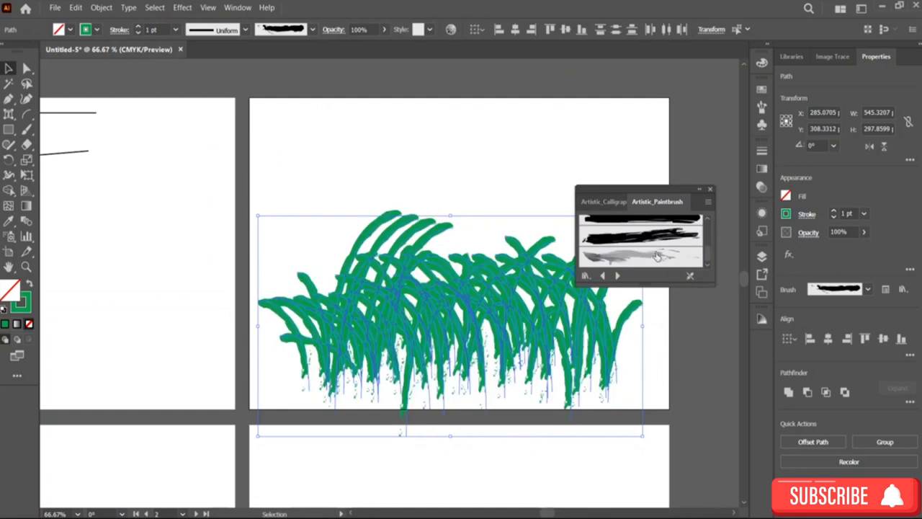
scroll(657, 256, down, 1)
click(651, 244)
scroll(650, 245, down, 1)
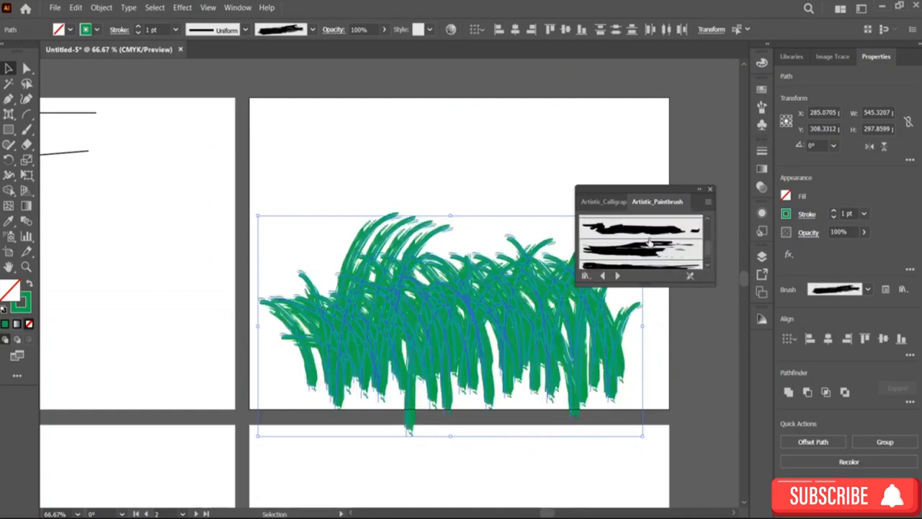
click(657, 249)
scroll(657, 251, down, 1)
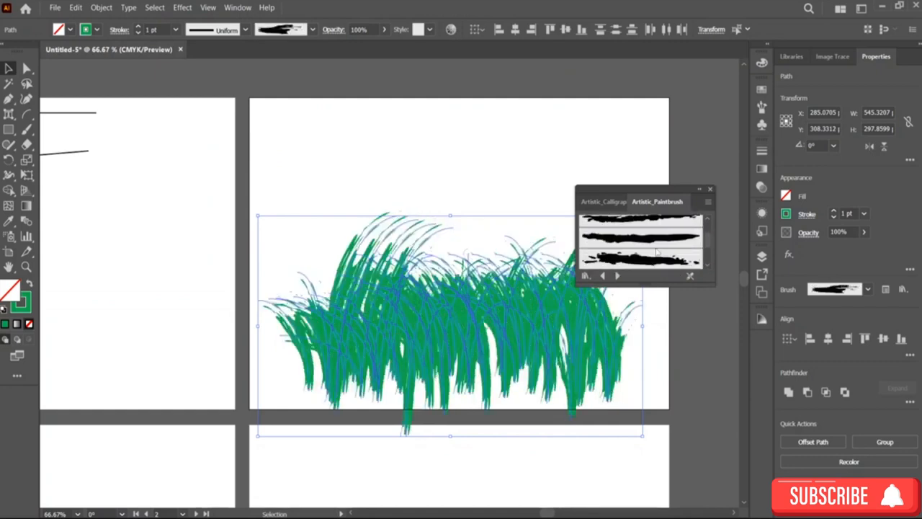
scroll(652, 246, down, 1)
scroll(652, 245, down, 4)
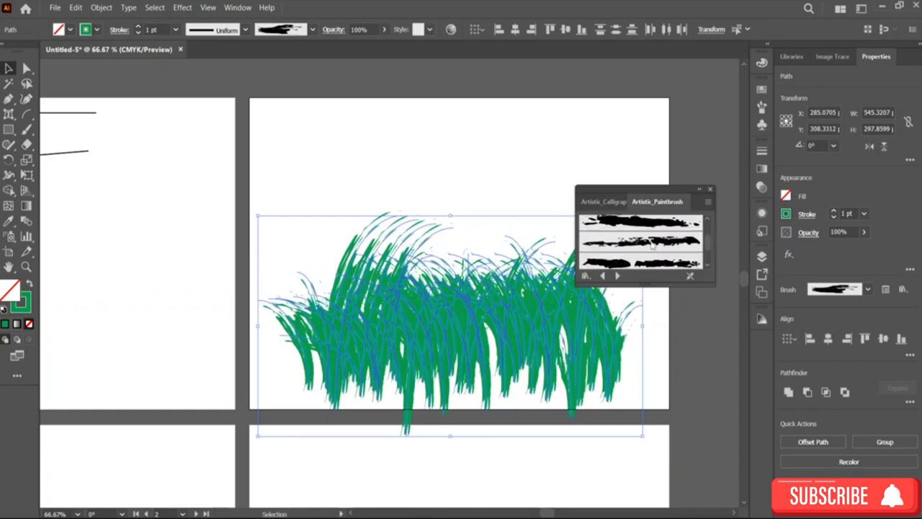
scroll(651, 256, down, 4)
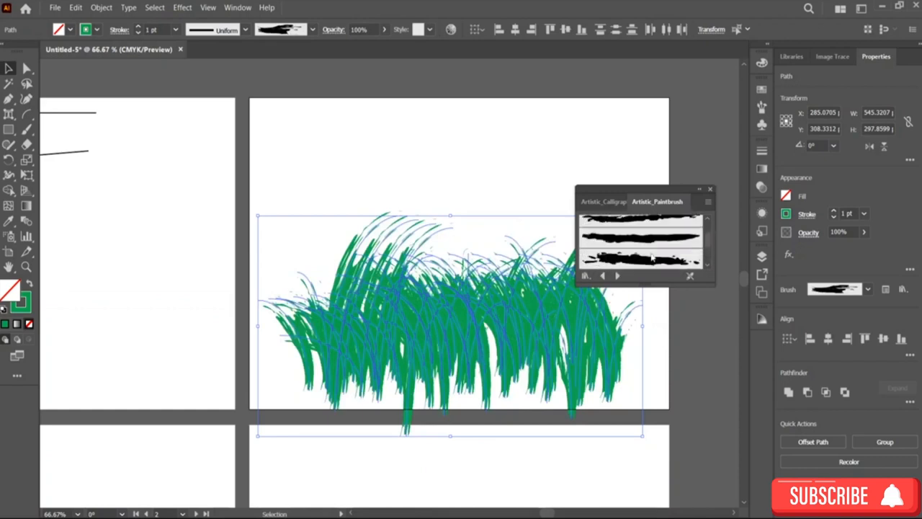
Step: Enlarge the brush library panel and switch to the Artistic_ScrollPen library
drag(653, 283, 653, 469)
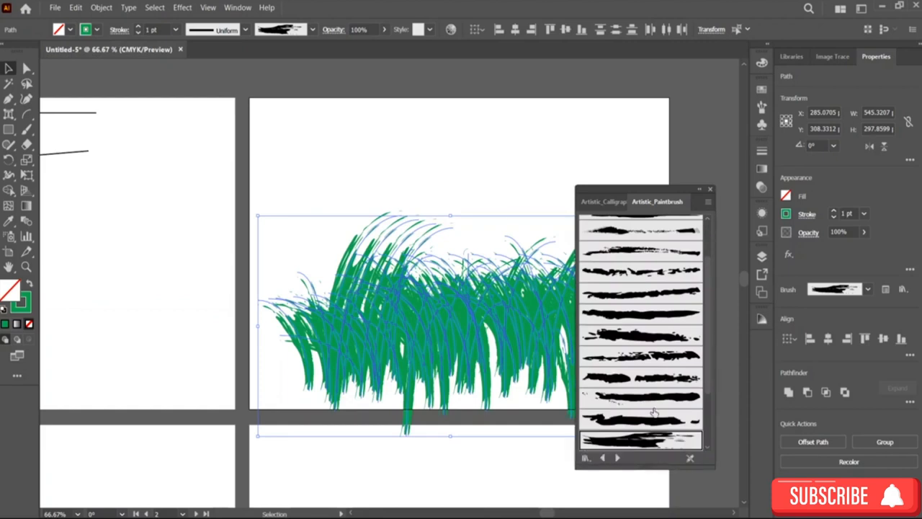
click(617, 457)
click(618, 228)
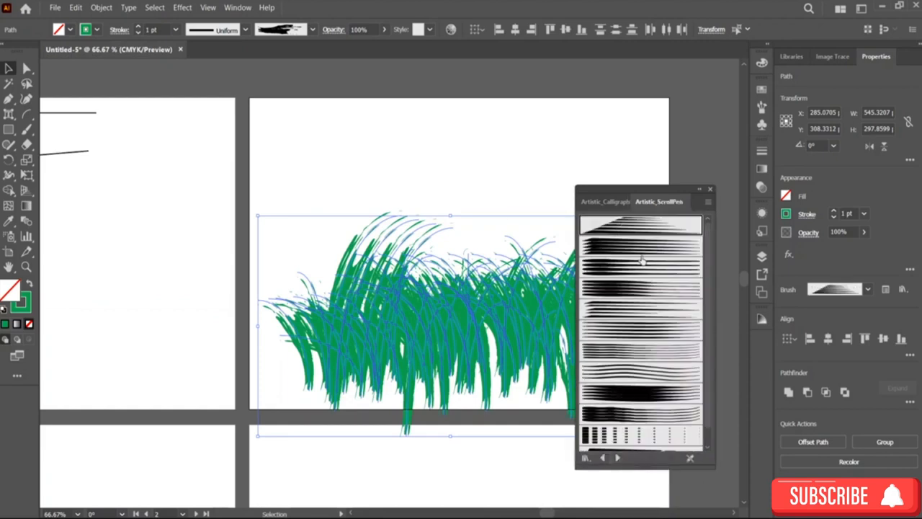
Step: Try Scroll Pen brushes on the blades, settle on a thin tapering one, and deselect
click(639, 248)
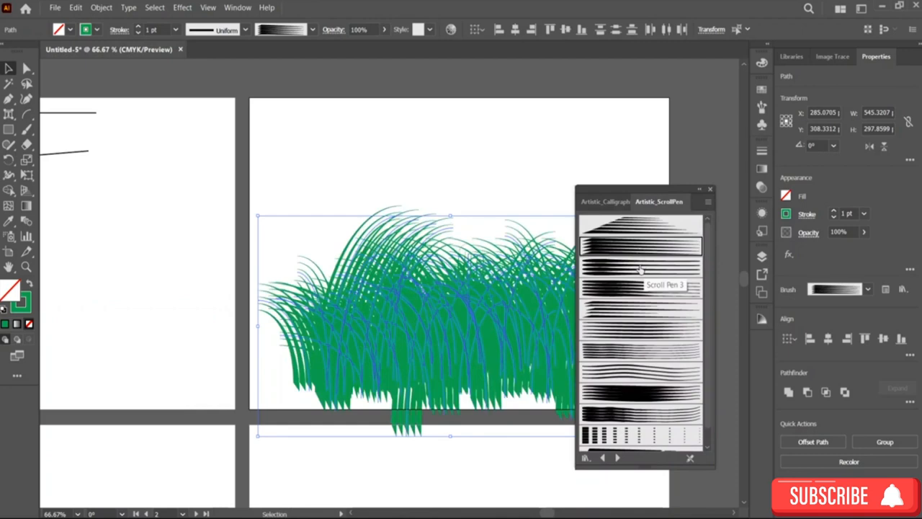
click(638, 267)
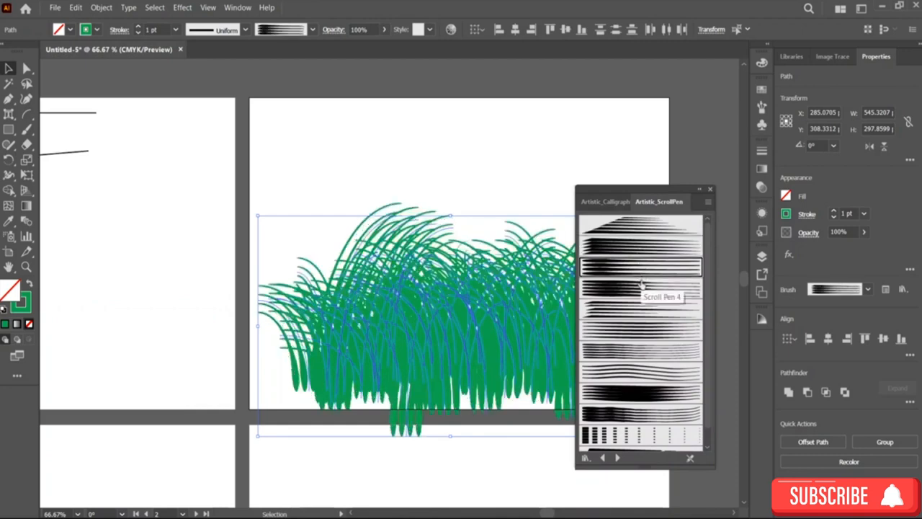
click(641, 287)
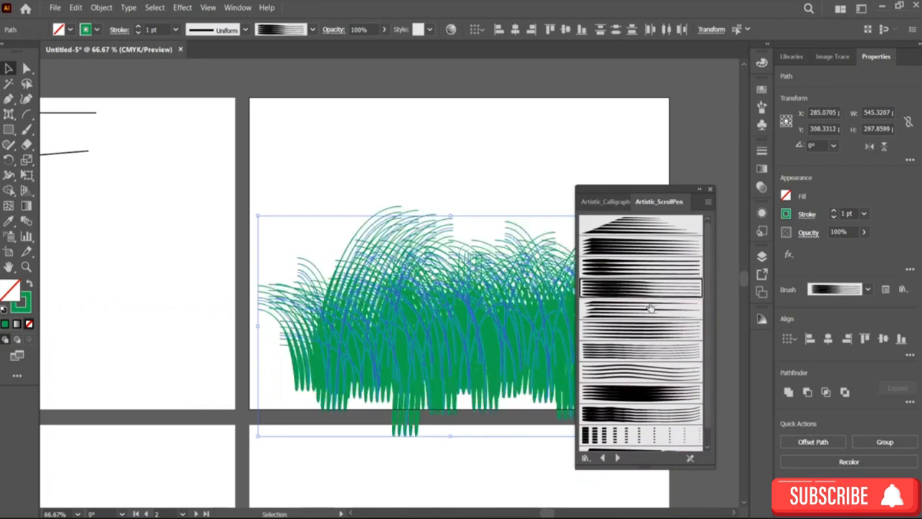
click(651, 309)
click(466, 171)
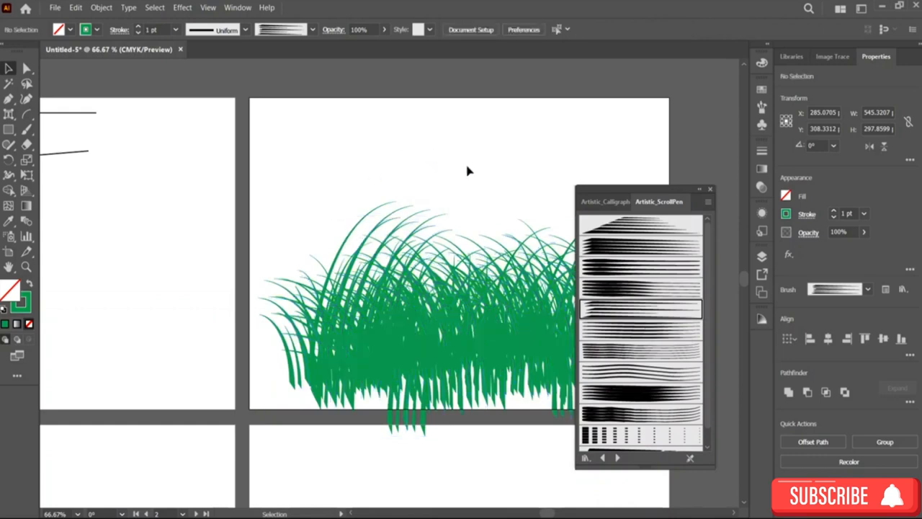
Step: Move the brush panel aside and draw a rectangle about 538 × 53 pt across the grass base
mouse_move(677, 190)
mouse_down()
mouse_move(827, 124)
mouse_move(816, 139)
mouse_up()
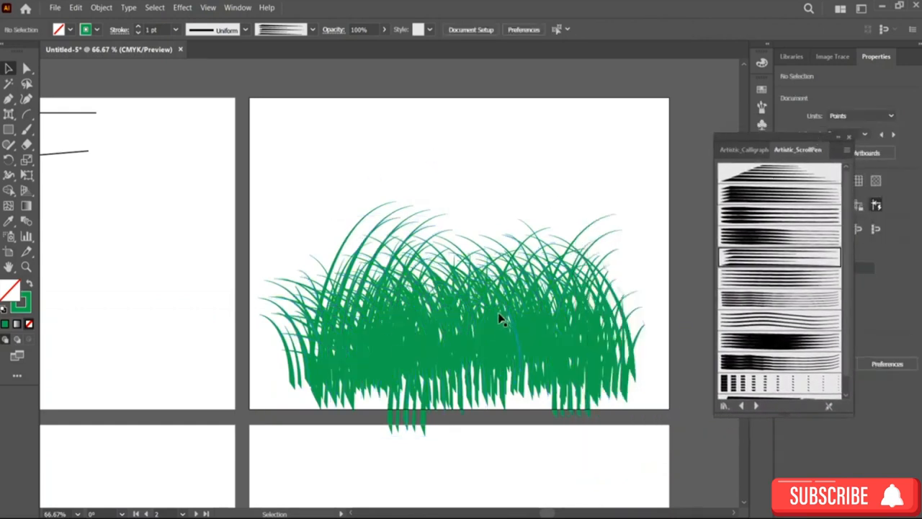
click(9, 129)
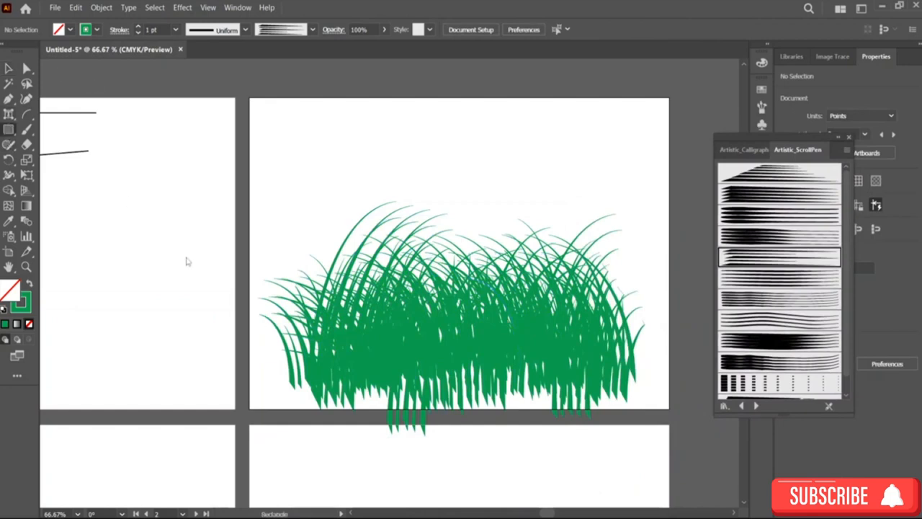
drag(275, 370, 655, 409)
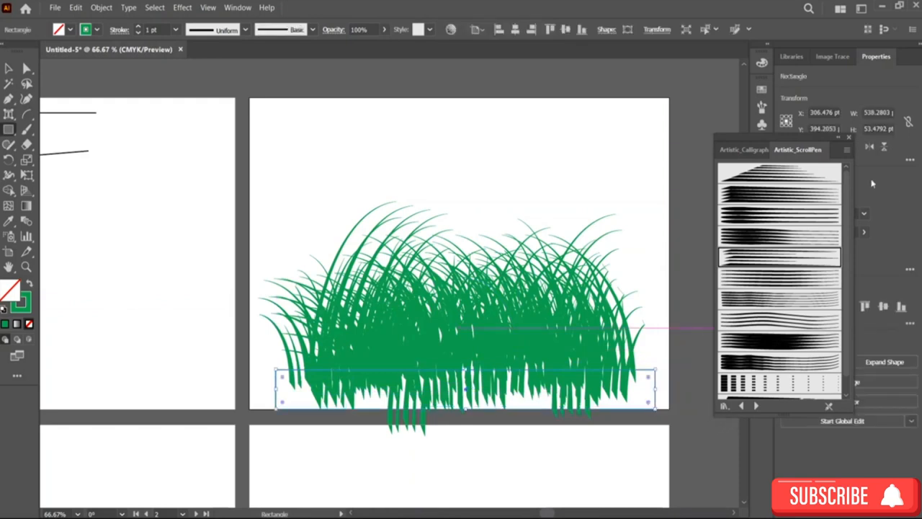
Step: Close the brush library panel and open the rectangle's fill colour picker
click(848, 136)
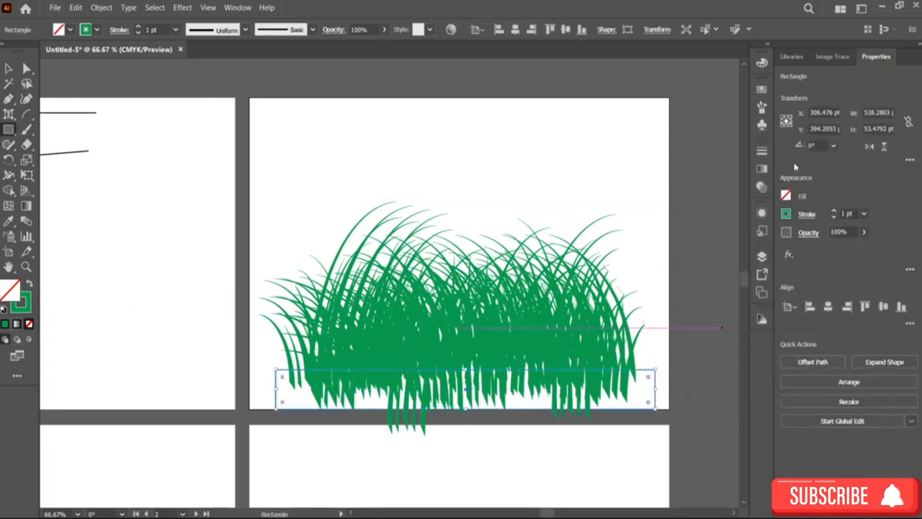
click(786, 201)
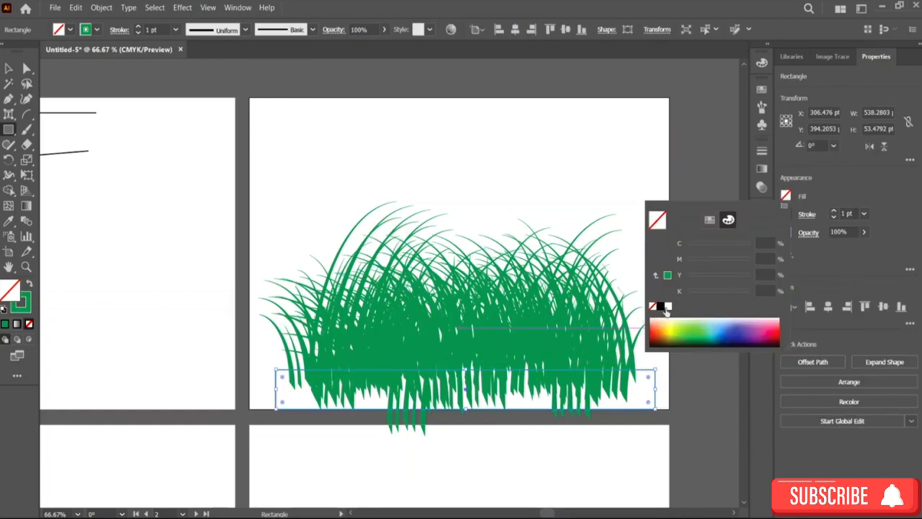